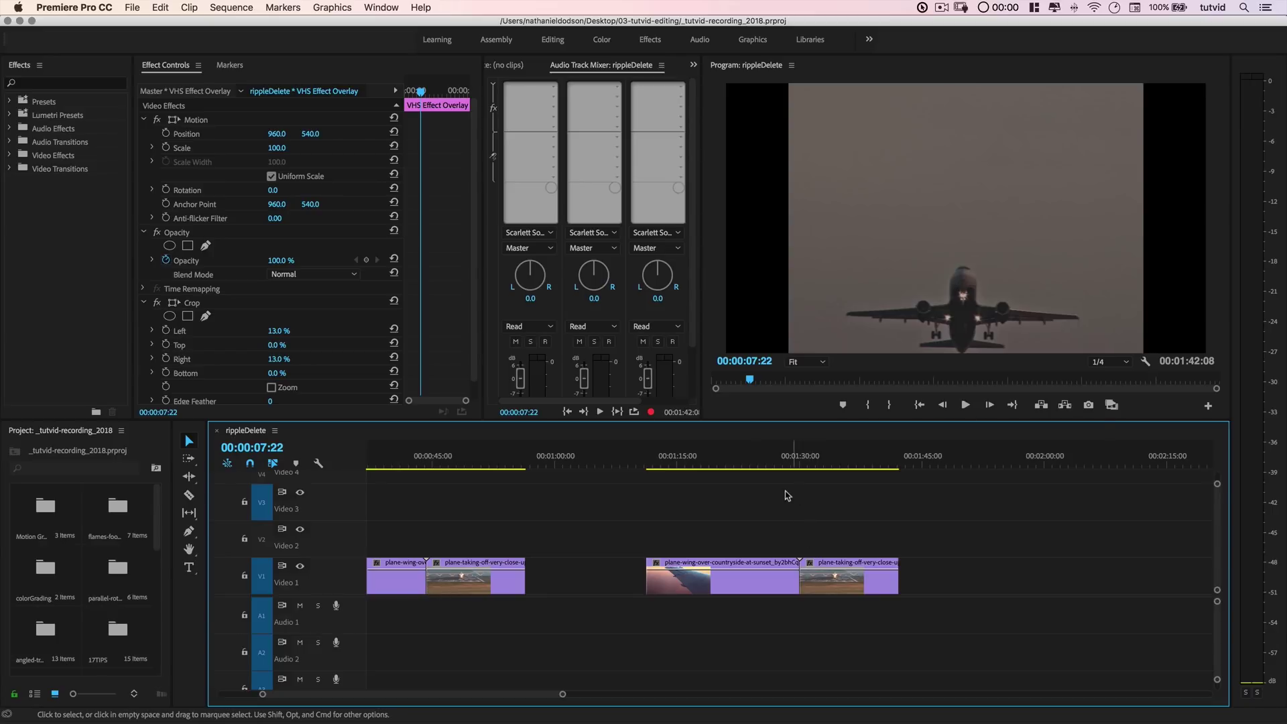
Split the last plane-wing-over-countryside clip on Video 1 at 00:01:22:29 with the Razor tool
{"action": "left_click", "coordinate": [755, 463]}
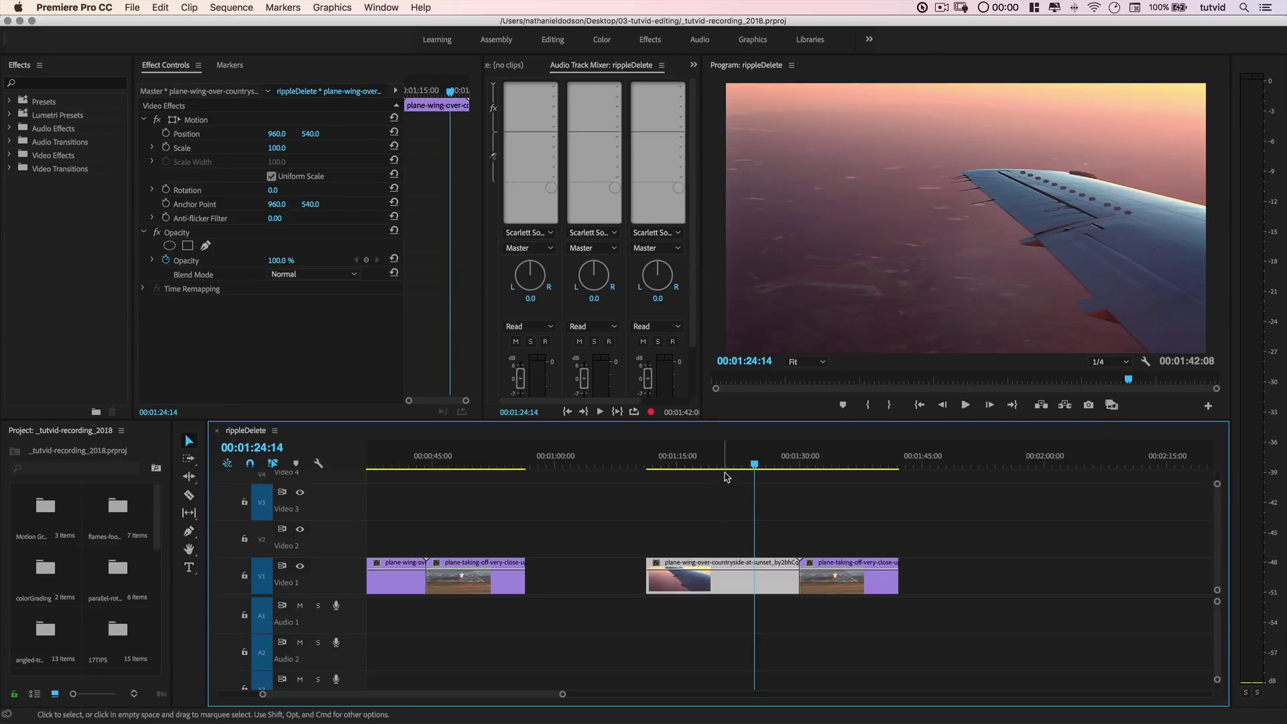
{"action": "mouse_move", "coordinate": [729, 462]}
{"action": "left_mouse_down"}
{"action": "mouse_move", "coordinate": [835, 484]}
{"action": "mouse_move", "coordinate": [743, 488]}
{"action": "mouse_move", "coordinate": [878, 496]}
{"action": "mouse_move", "coordinate": [709, 486]}
{"action": "mouse_move", "coordinate": [743, 484]}
{"action": "left_mouse_up"}
{"action": "key", "text": "="}
{"action": "key", "text": "="}
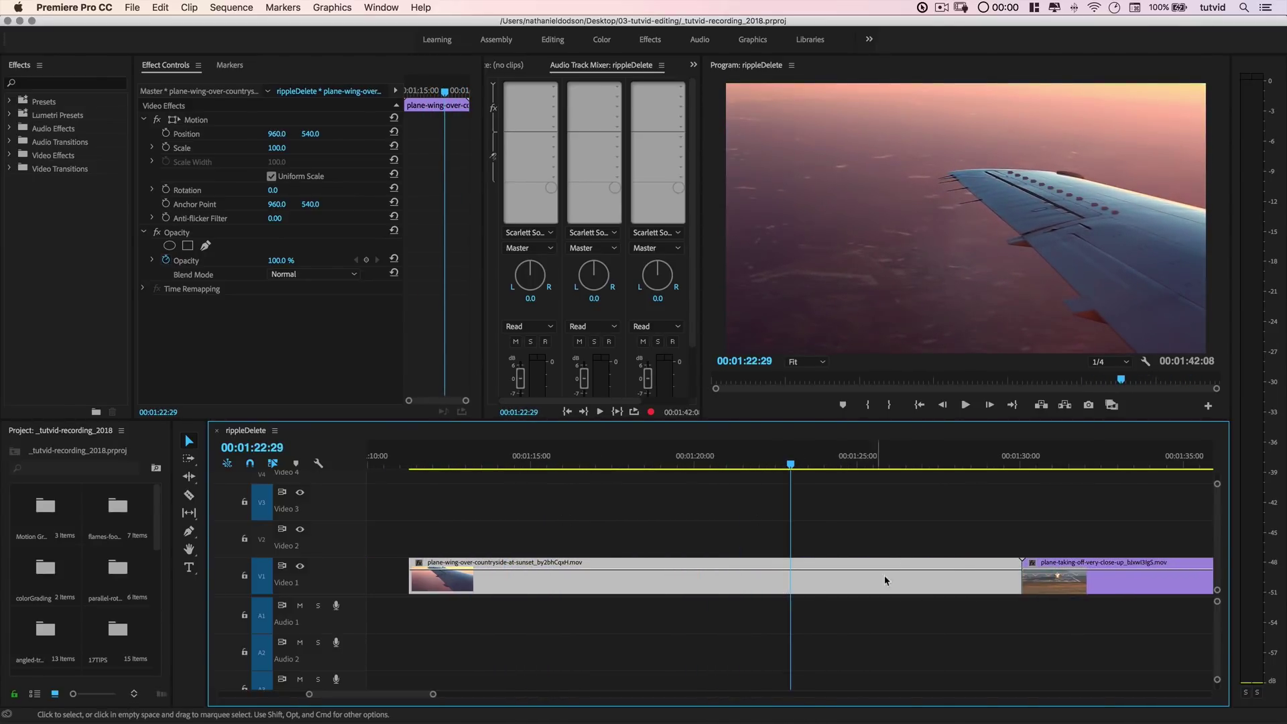
{"action": "key", "text": "-"}
{"action": "scroll", "coordinate": [887, 578], "scroll_direction": "right", "scroll_amount": 2}
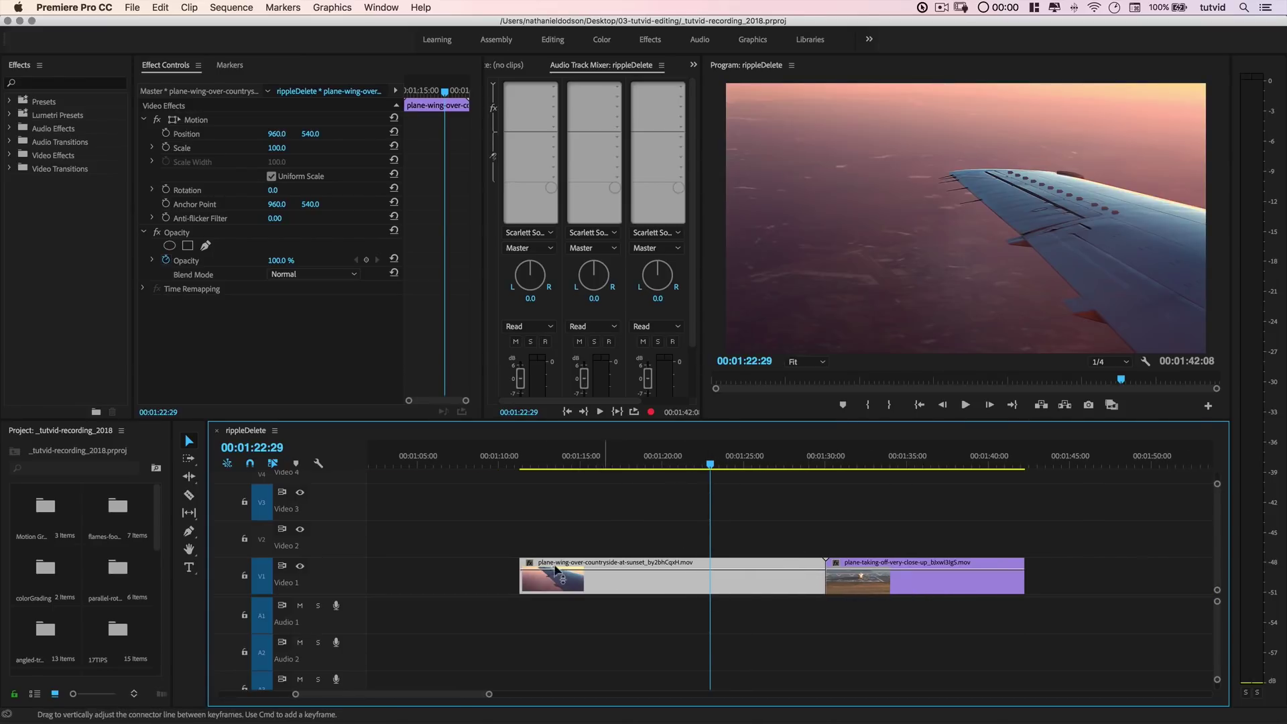
{"action": "left_click", "coordinate": [189, 495]}
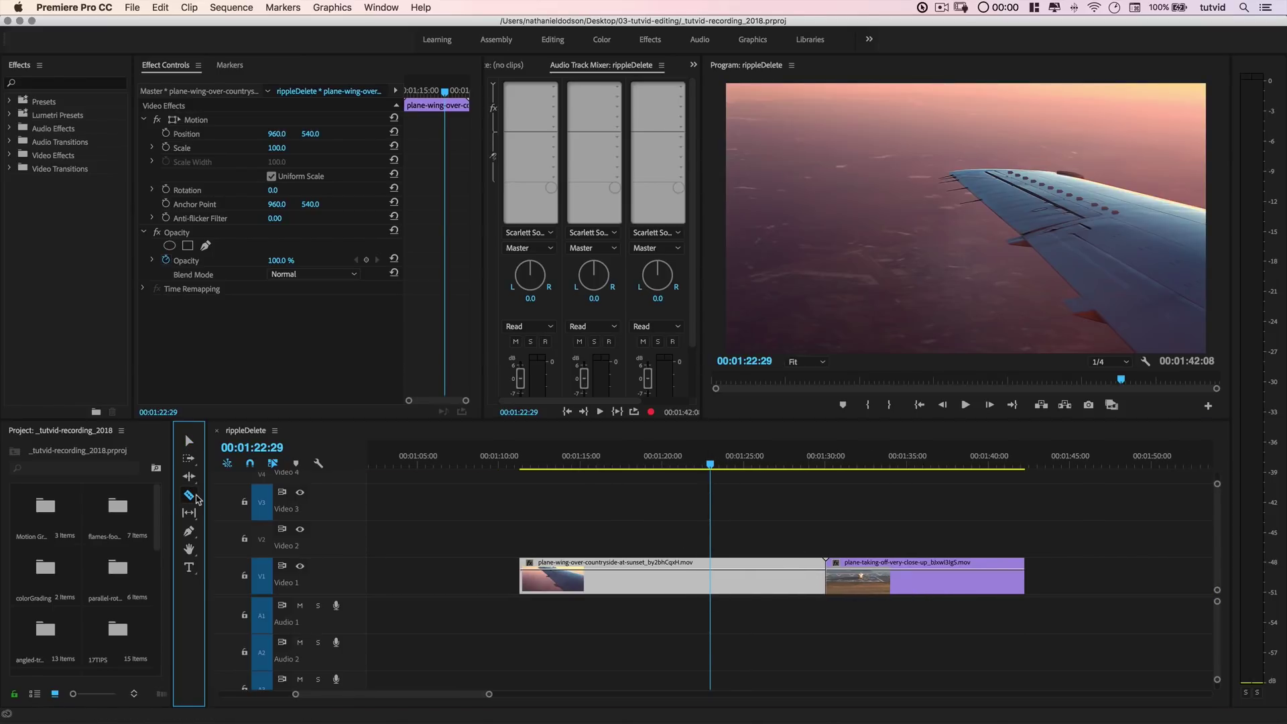
{"action": "left_click", "coordinate": [712, 570]}
{"action": "key", "text": "v"}
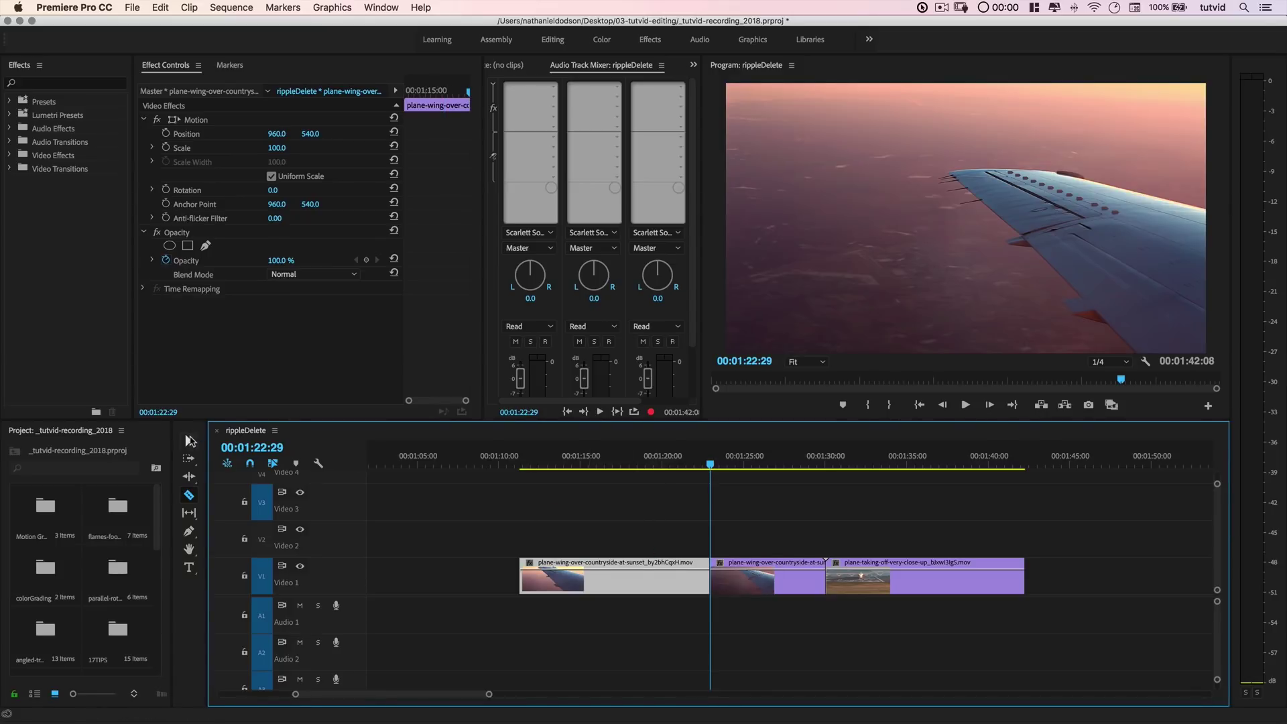
Delete the split-off end of the plane-wing clip and close the gap by moving the following take-off clip against the remaining part
{"action": "left_click", "coordinate": [769, 592]}
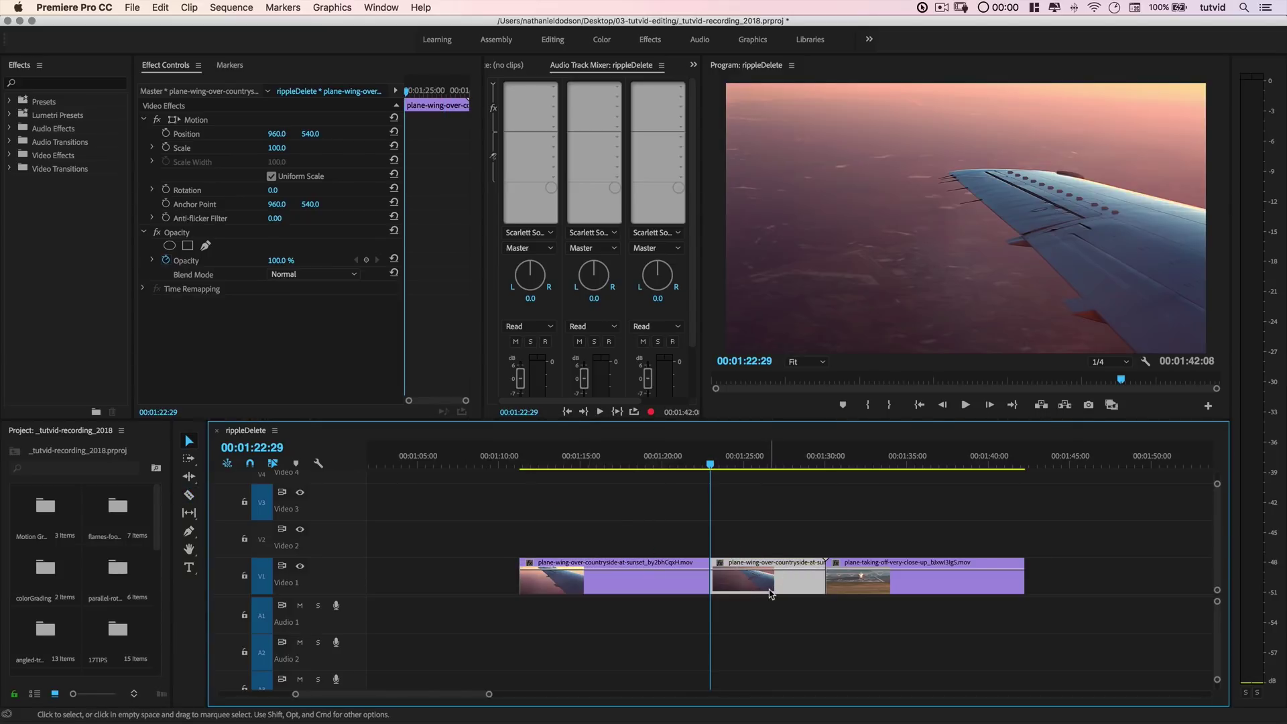
{"action": "key", "text": "Delete"}
{"action": "left_click_drag", "start_coordinate": [855, 591], "coordinate": [741, 583]}
Move the playhead to 00:01:20:23 and undo the clip move, the deletion and the split
{"action": "mouse_move", "coordinate": [684, 457]}
{"action": "left_mouse_down"}
{"action": "mouse_move", "coordinate": [758, 460]}
{"action": "mouse_move", "coordinate": [679, 465]}
{"action": "left_mouse_up"}
{"action": "key", "text": "super+z"}
{"action": "key", "text": "super+z"}
{"action": "key", "text": "super+z"}
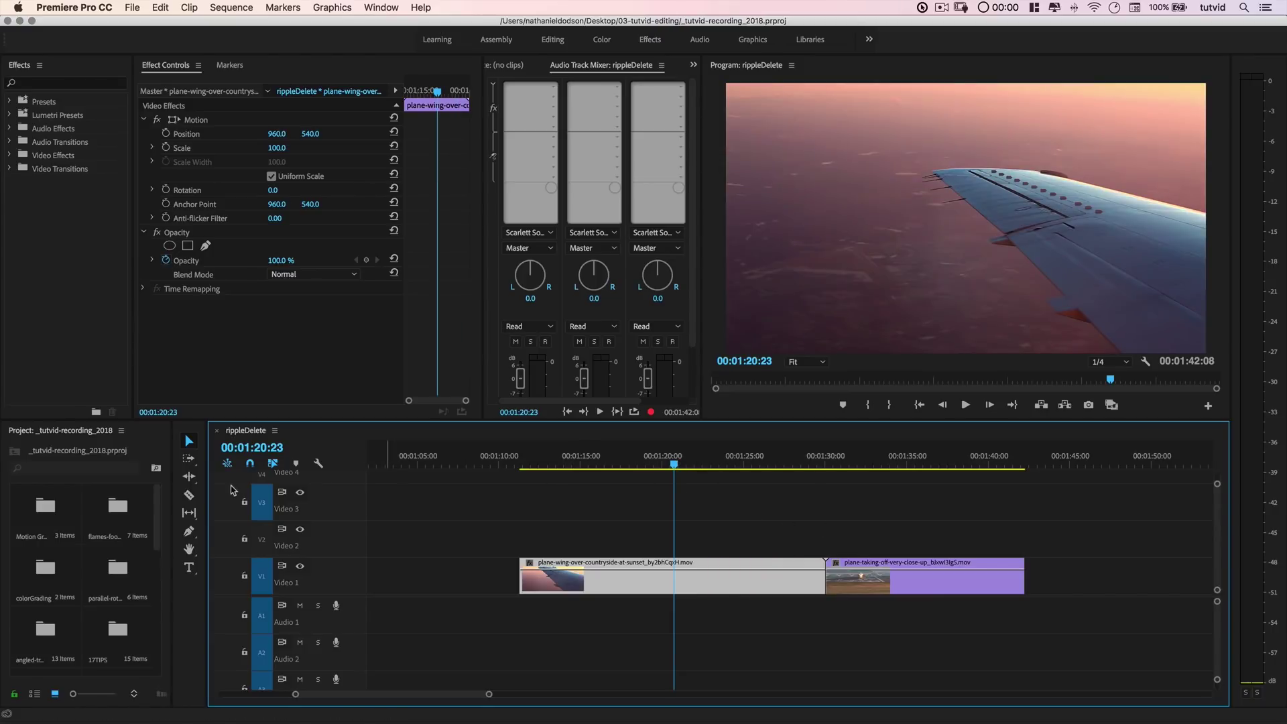
Shorten the end of the last plane-wing clip to the playhead at 00:01:20:23 with the Ripple Edit tool
{"action": "left_click", "coordinate": [190, 476]}
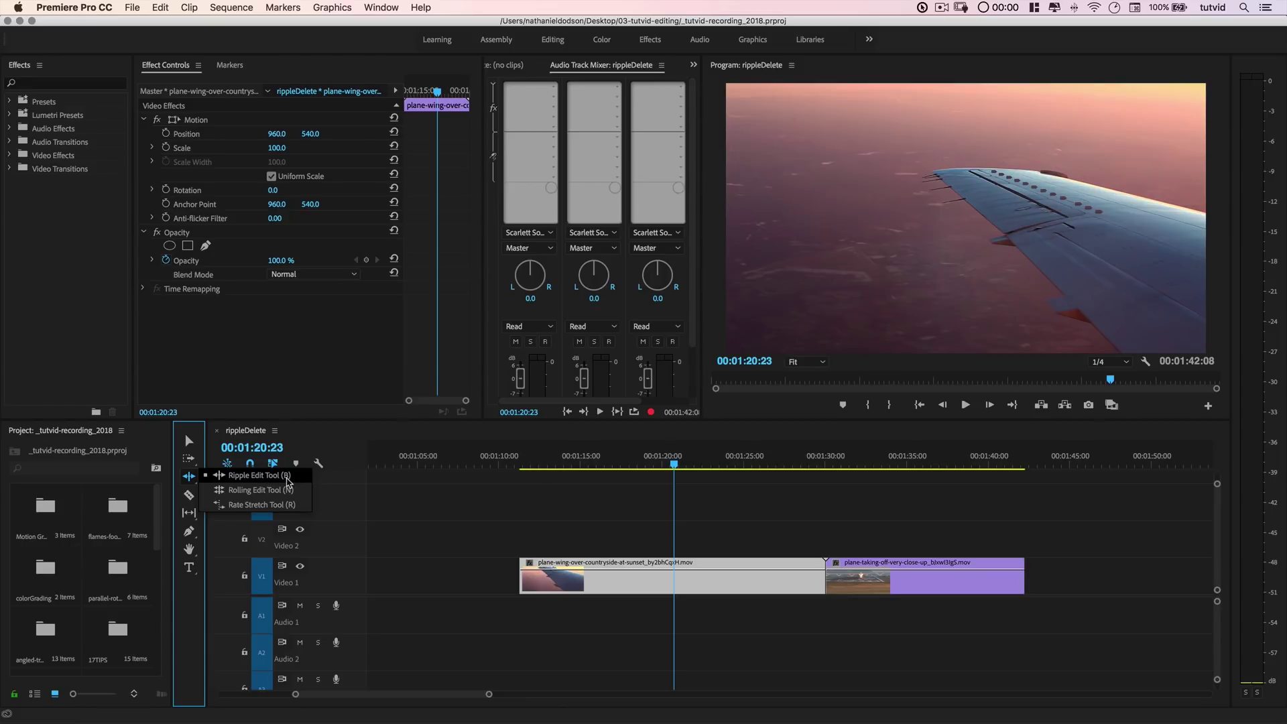
{"action": "left_click", "coordinate": [252, 479]}
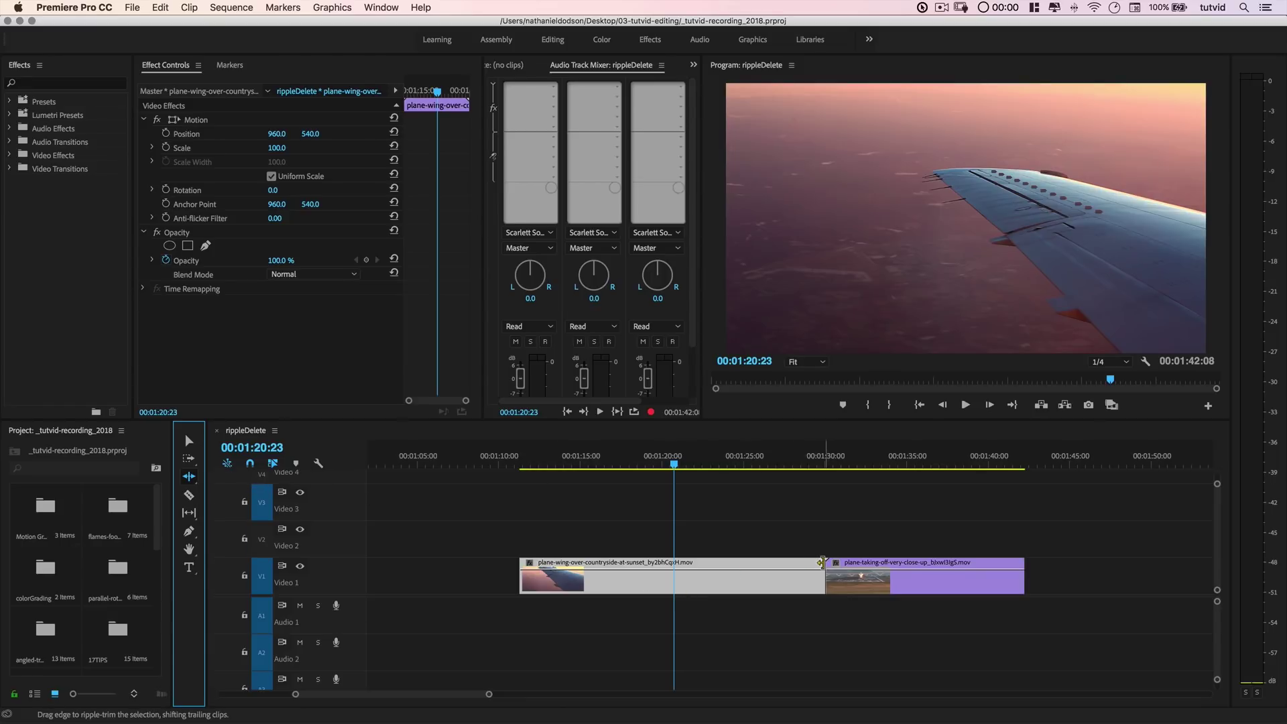
{"action": "left_click_drag", "start_coordinate": [820, 567], "coordinate": [671, 565]}
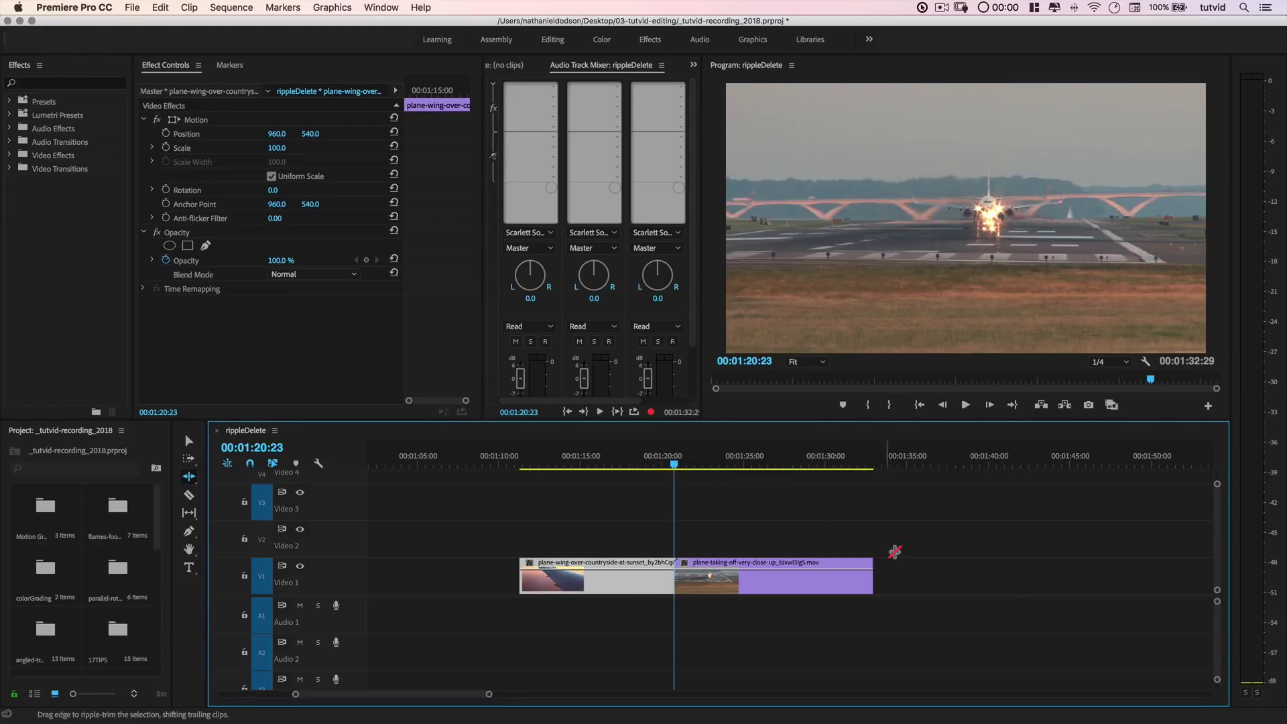
Ripple-trim the end of the same plane-wing clip to a new playhead position at 00:01:16:10
{"action": "left_click", "coordinate": [678, 480]}
{"action": "left_click_drag", "start_coordinate": [674, 465], "coordinate": [604, 470]}
{"action": "key", "text": "w"}
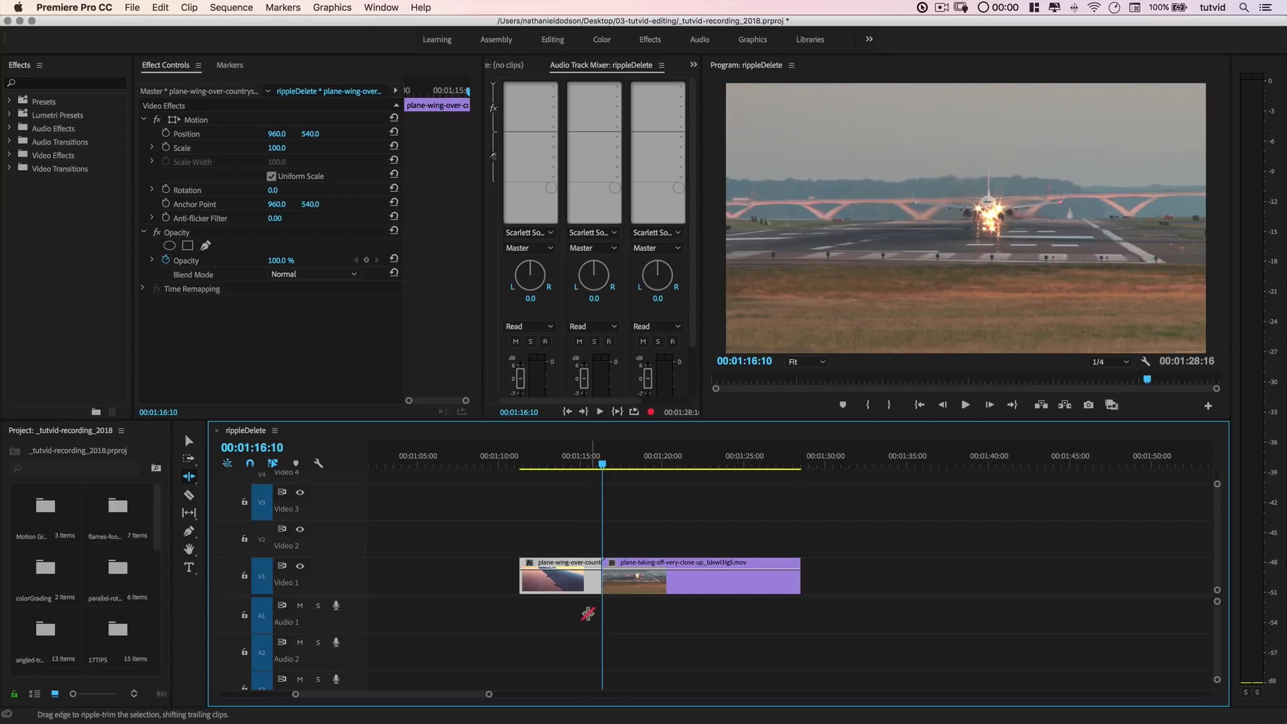
Undo both ripple trims of the plane-wing clip and deselect all clips
{"action": "key", "text": "super+z"}
{"action": "key", "text": "v"}
{"action": "left_click", "coordinate": [447, 582]}
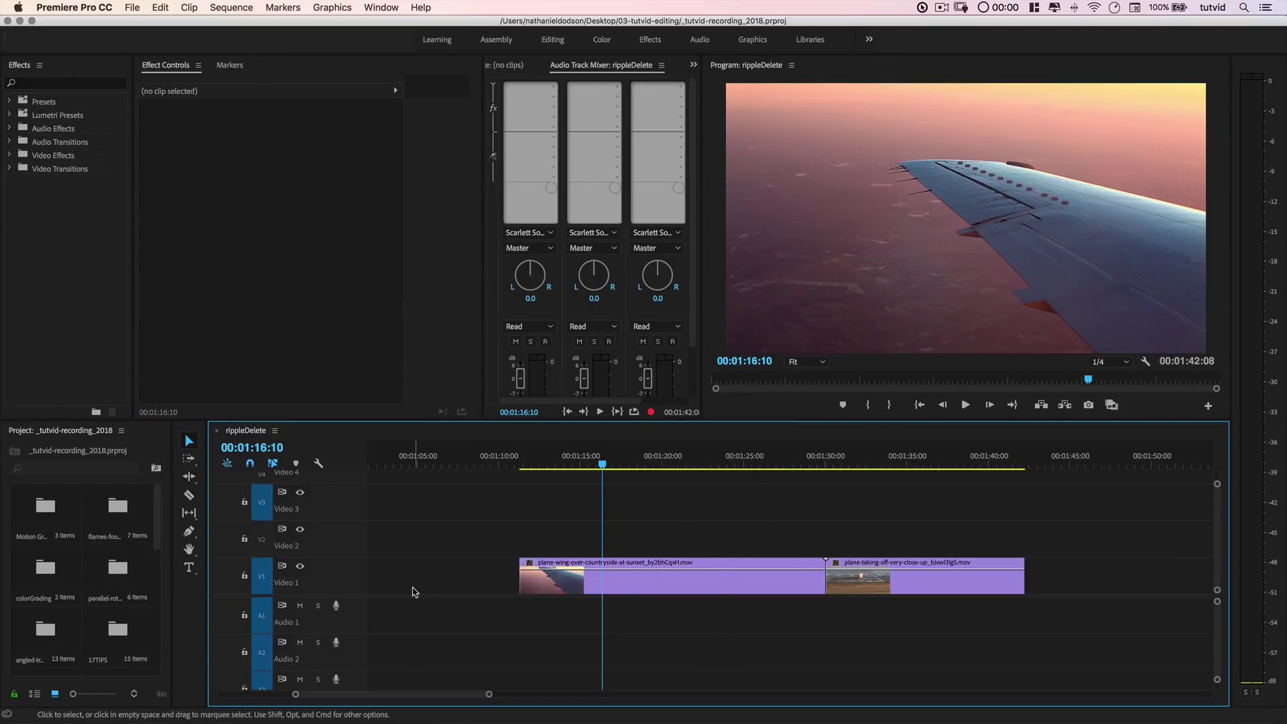
Place the playhead at 00:00:34:20 and ripple-trim about 3 seconds off the end of the plane-turning-on-runway clip on Video 1
{"action": "key", "text": "backslash"}
{"action": "scroll", "coordinate": [453, 582], "scroll_direction": "up", "scroll_amount": 3}
{"action": "scroll", "coordinate": [453, 582], "scroll_direction": "down", "scroll_amount": 3}
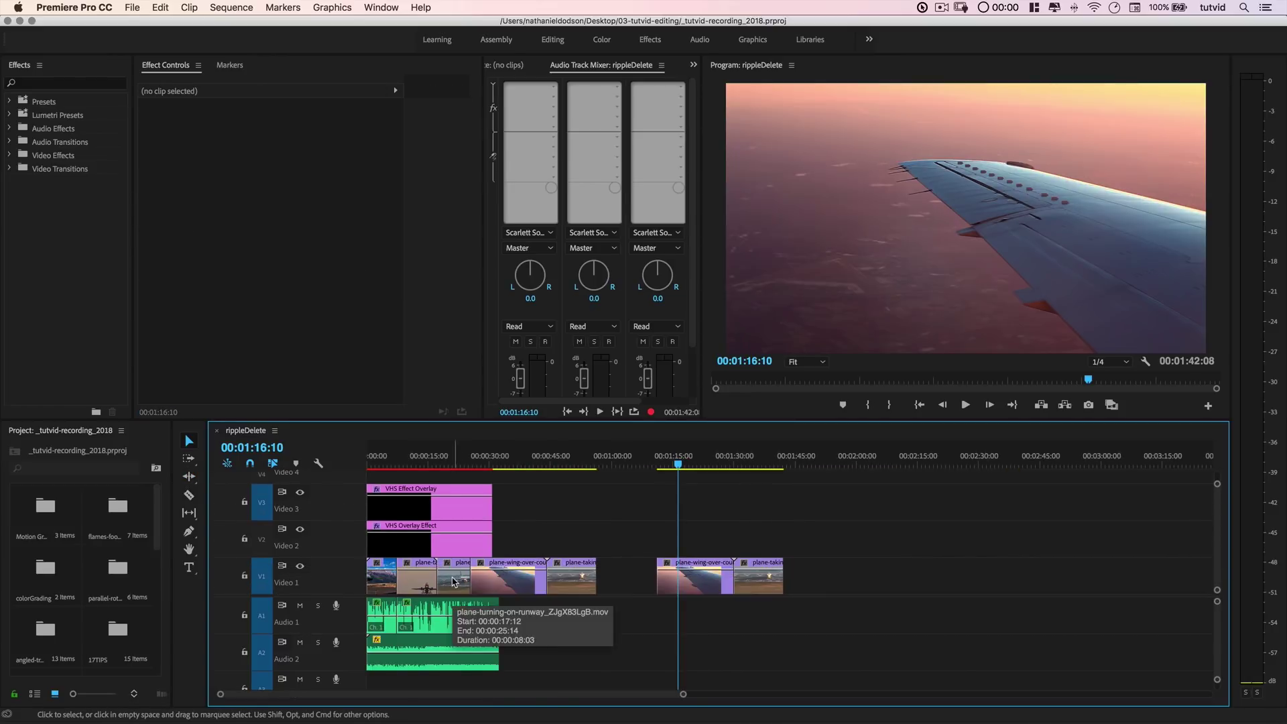
{"action": "left_click", "coordinate": [508, 462]}
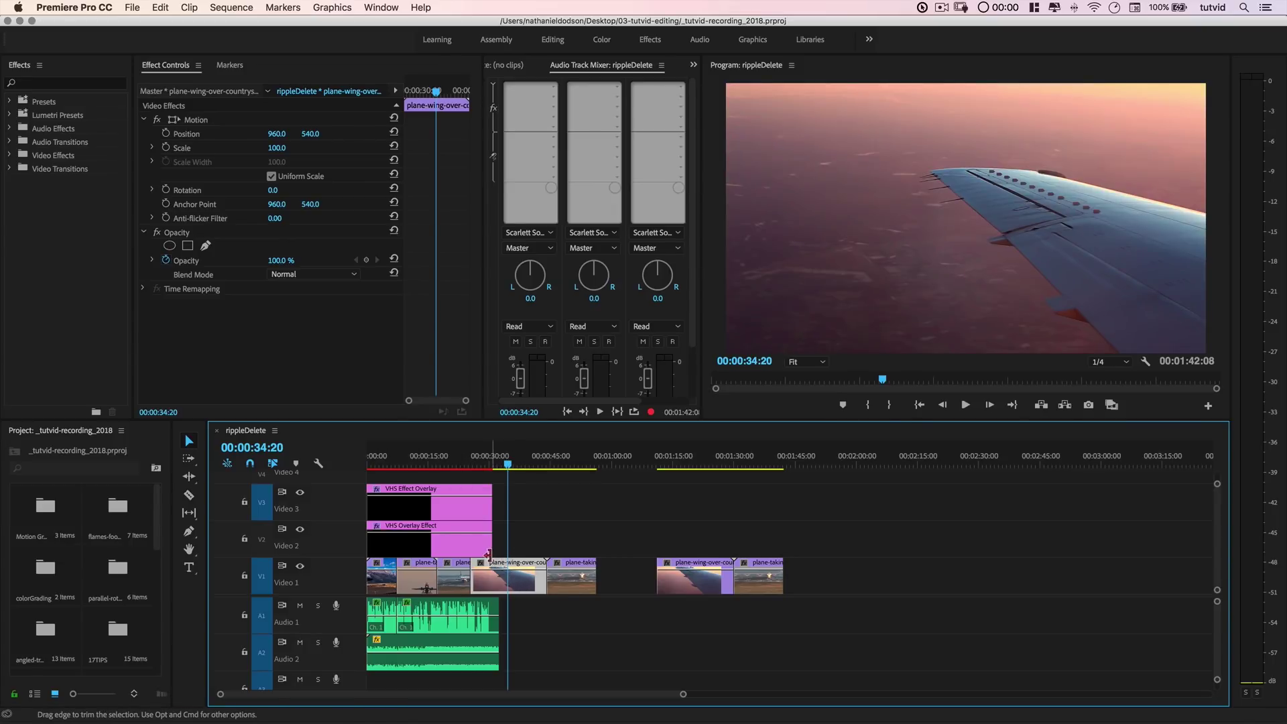
{"action": "left_click", "coordinate": [541, 614]}
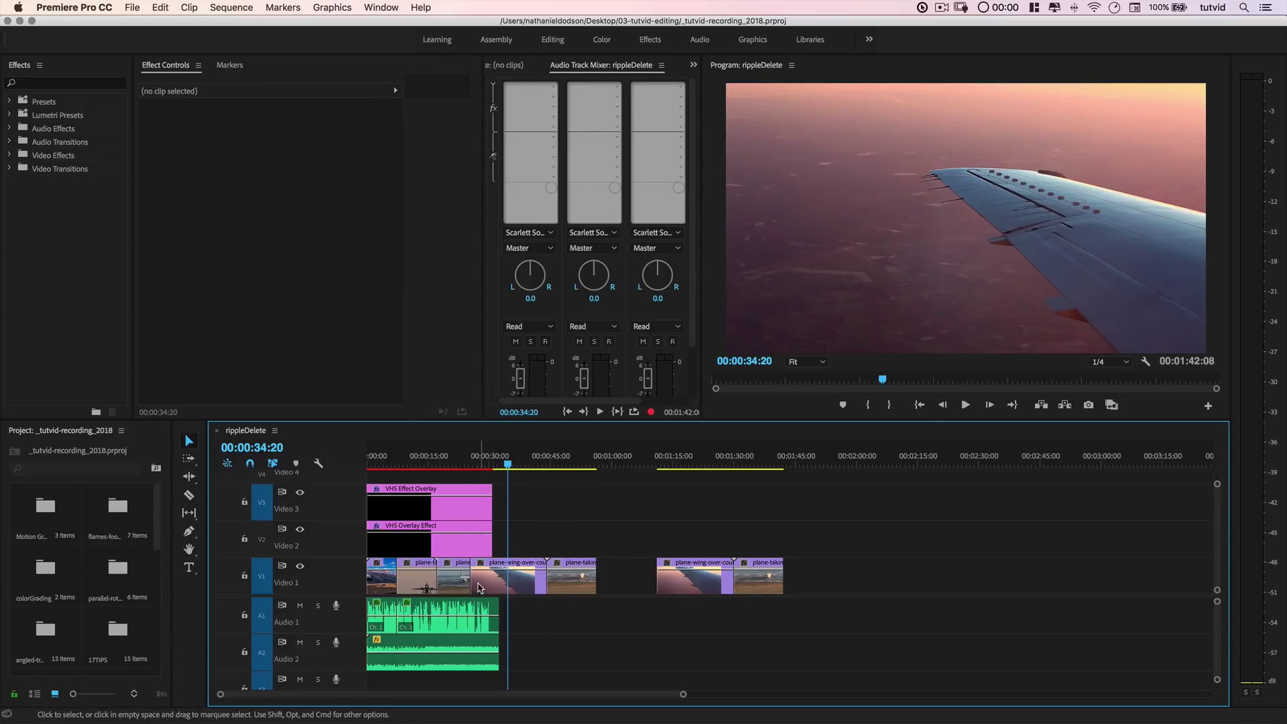
{"action": "left_click", "coordinate": [191, 477]}
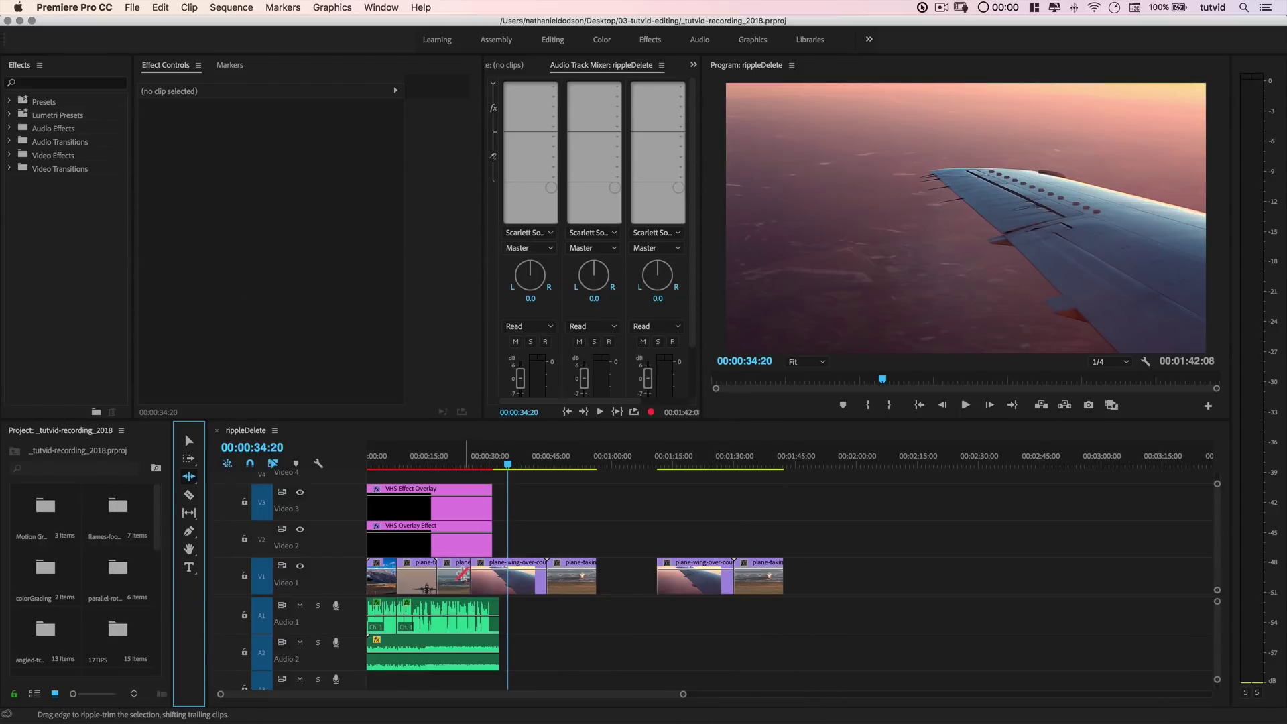
{"action": "left_click_drag", "start_coordinate": [466, 577], "coordinate": [455, 577]}
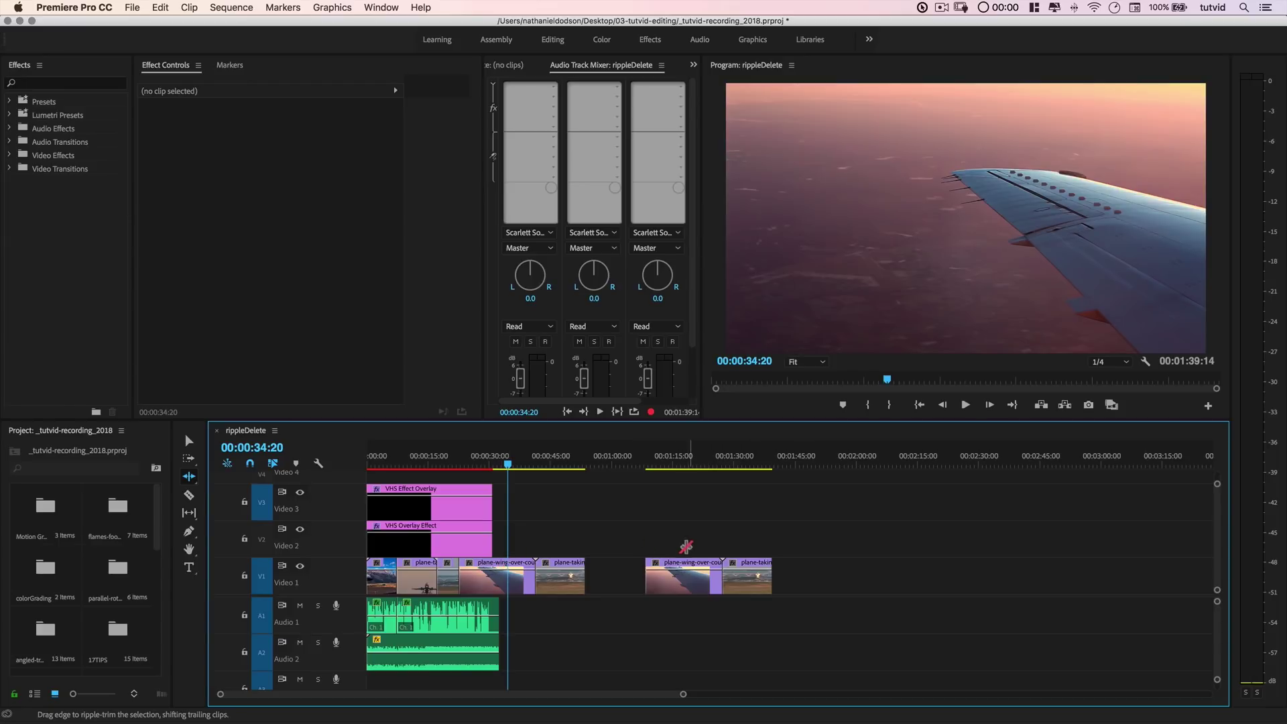
Copy the last plane-wing clip onto Video 2 and Video 3, and ripple-trim the first plane-wing clip's end to 00:00:34:20
{"action": "key", "text": "v"}
{"action": "left_click", "coordinate": [701, 580]}
{"action": "left_click_drag", "start_coordinate": [721, 566], "coordinate": [776, 483]}
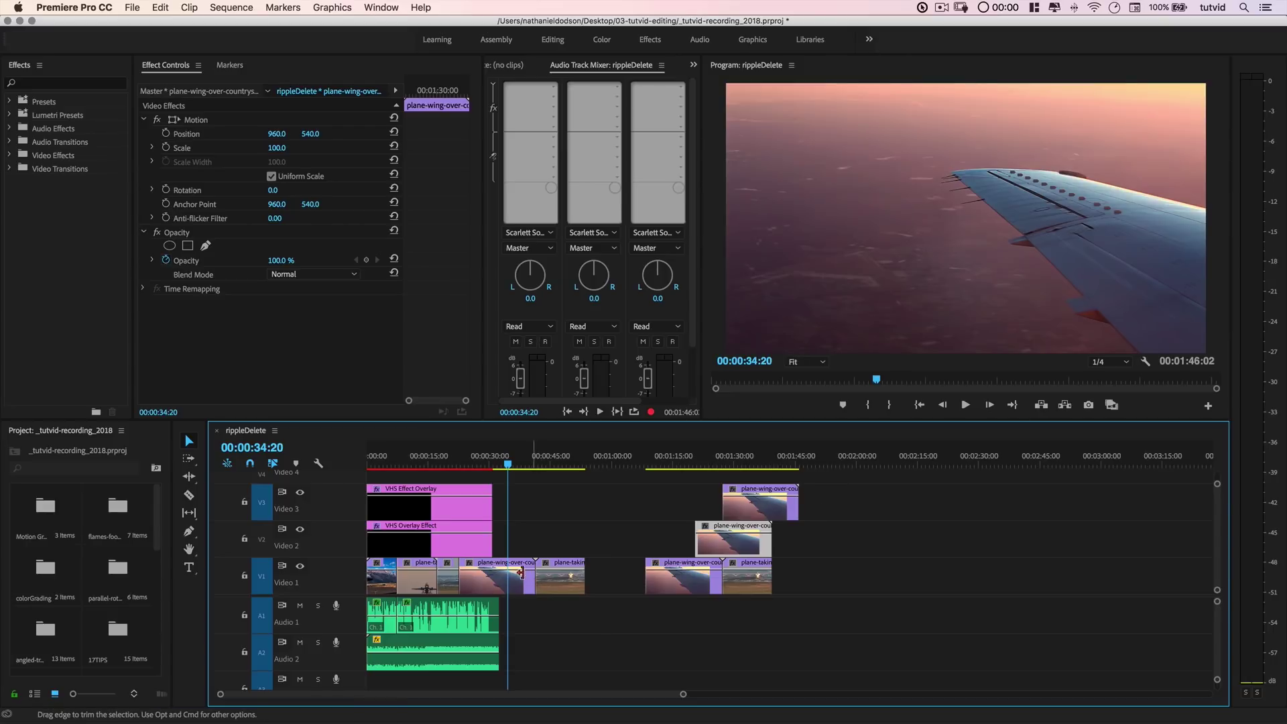
{"action": "left_click", "coordinate": [189, 476]}
{"action": "left_click_drag", "start_coordinate": [531, 573], "coordinate": [506, 573]}
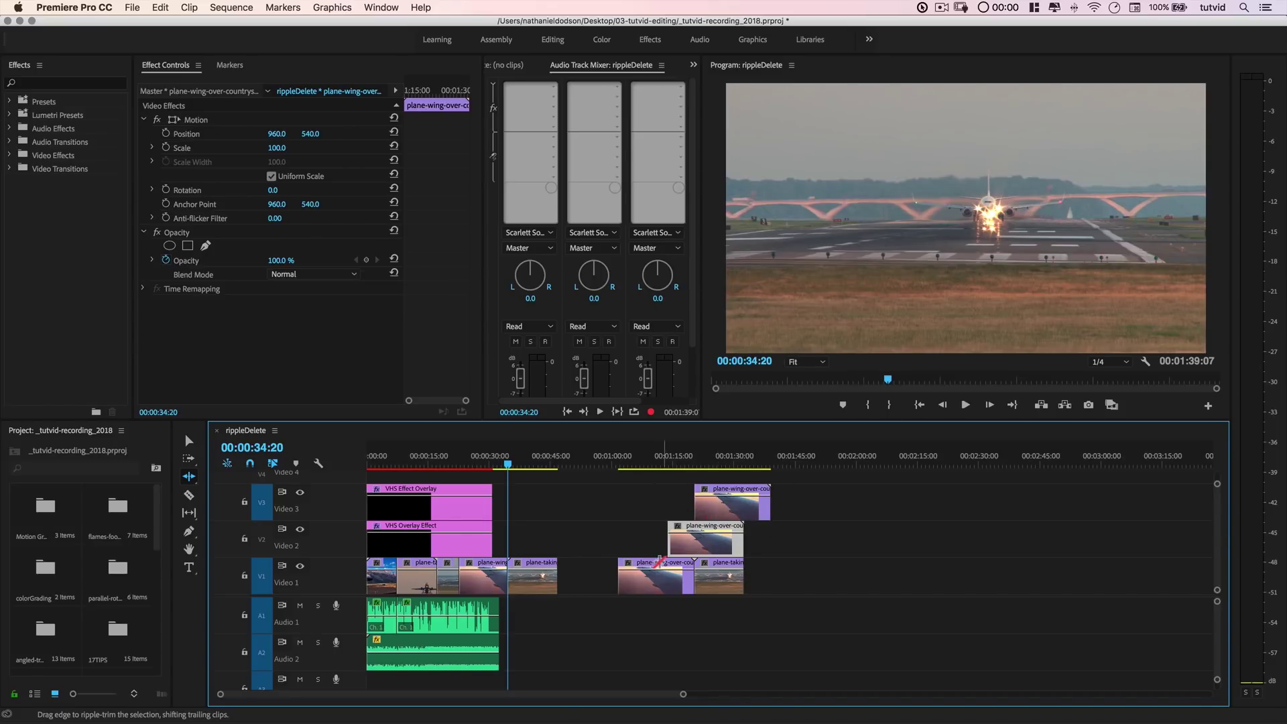
Undo the two clip copies and both ripple trims
{"action": "key", "text": "super+z"}
{"action": "key", "text": "super+z"}
{"action": "key", "text": "super+z"}
{"action": "key", "text": "super+z"}
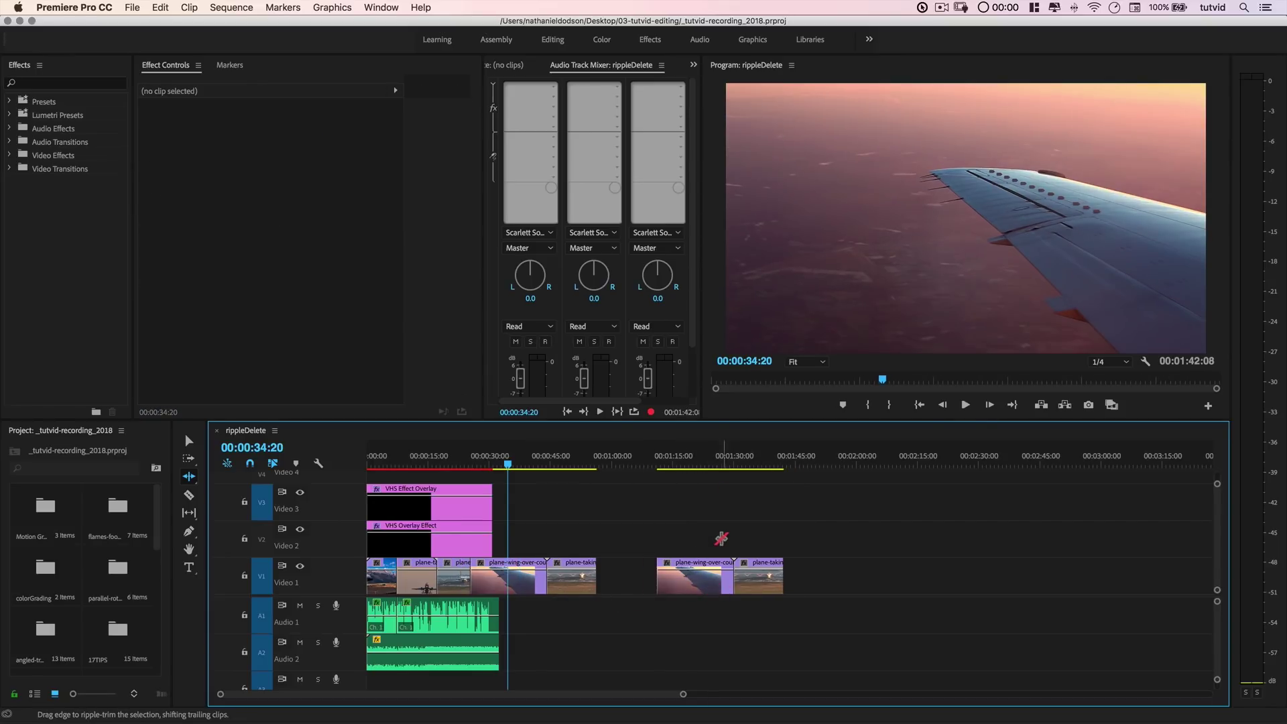
Delete the last two clips on Video 1, after the gap
{"action": "key", "text": "v"}
{"action": "left_click_drag", "start_coordinate": [698, 520], "coordinate": [799, 619]}
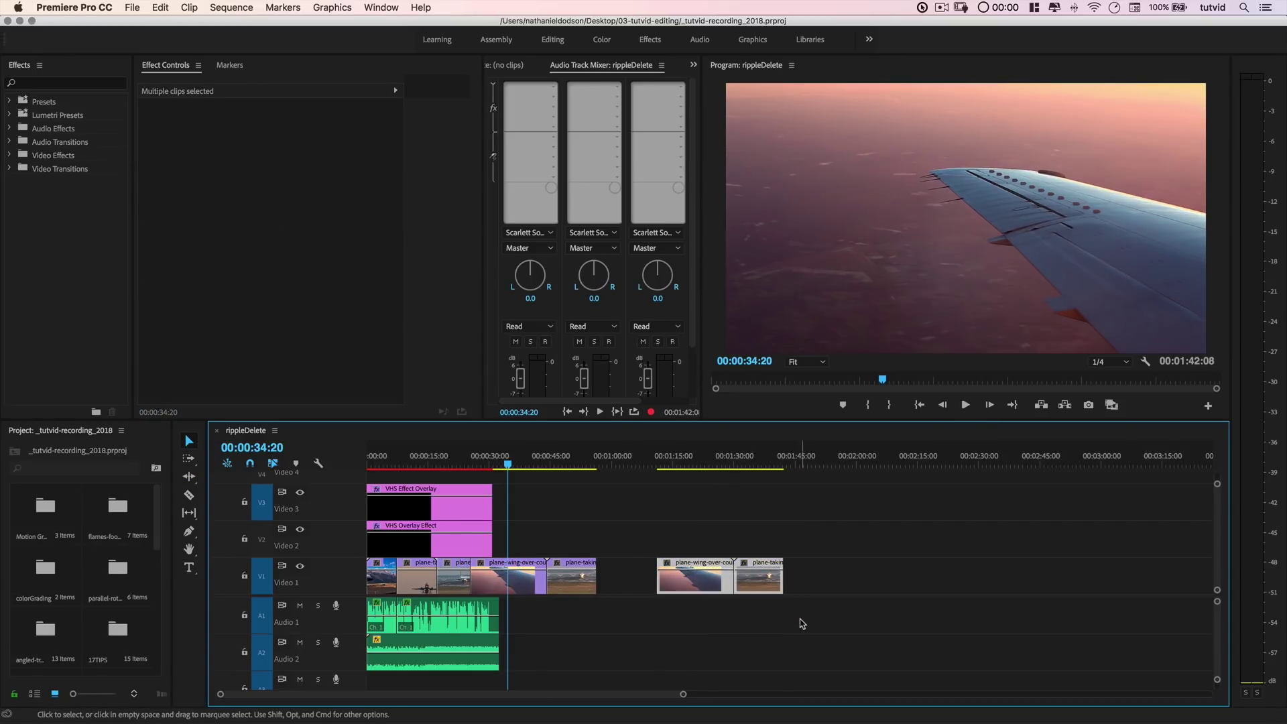
{"action": "key", "text": "Delete"}
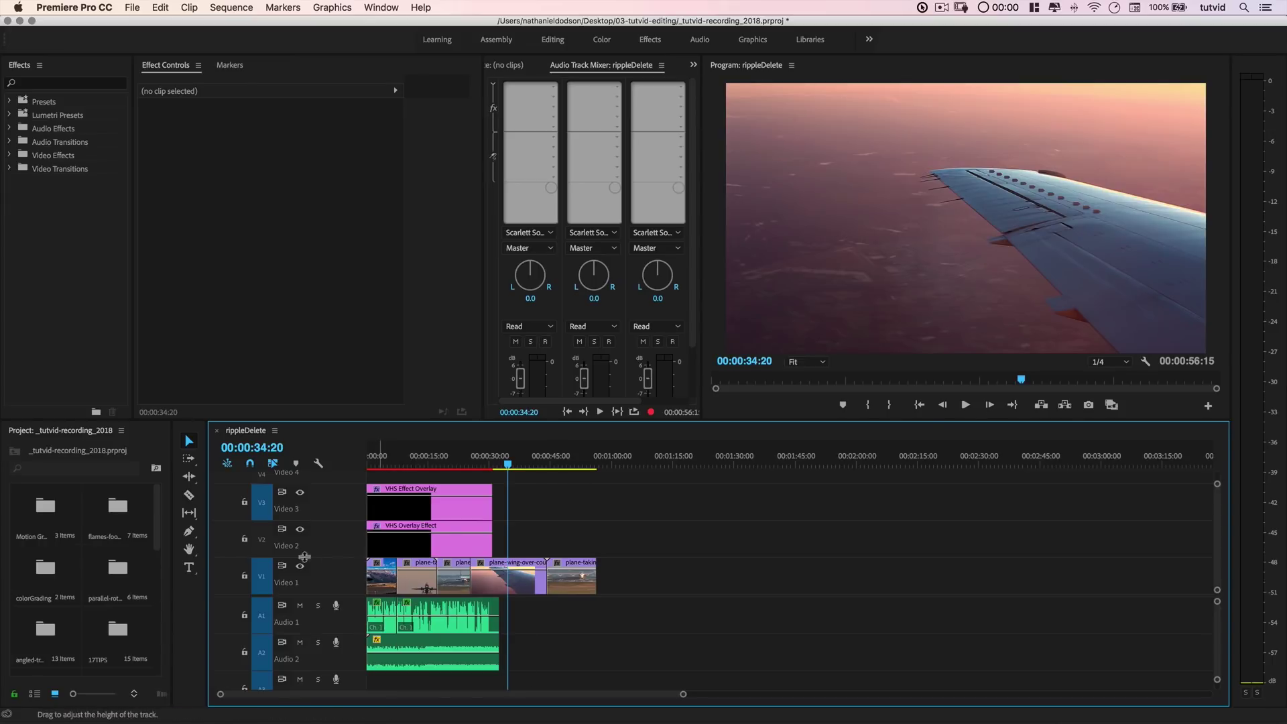
Move the playhead to 00:00:12:20 and lock the Video 2, Video 3 and Audio 2 tracks, keeping Audio 1 unlocked
{"action": "left_click", "coordinate": [419, 458]}
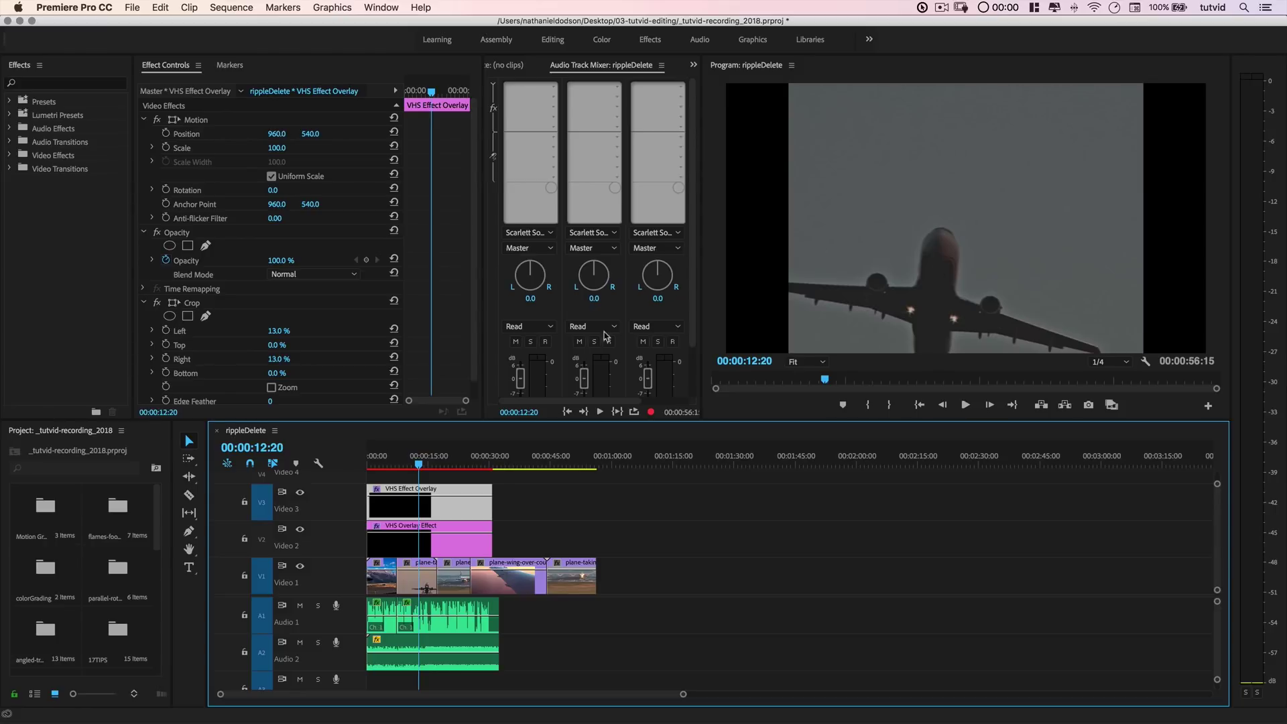
{"action": "left_click", "coordinate": [244, 540]}
{"action": "left_click", "coordinate": [244, 502]}
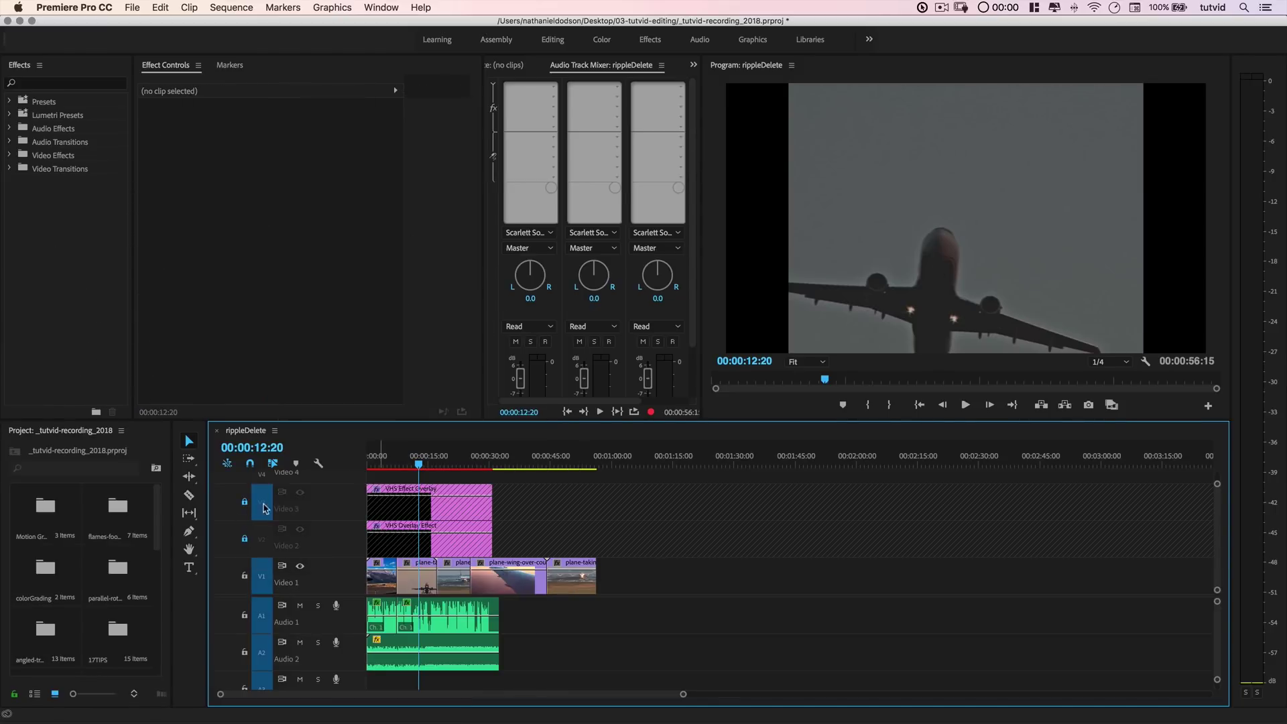
{"action": "left_click", "coordinate": [244, 651]}
{"action": "left_click", "coordinate": [244, 615]}
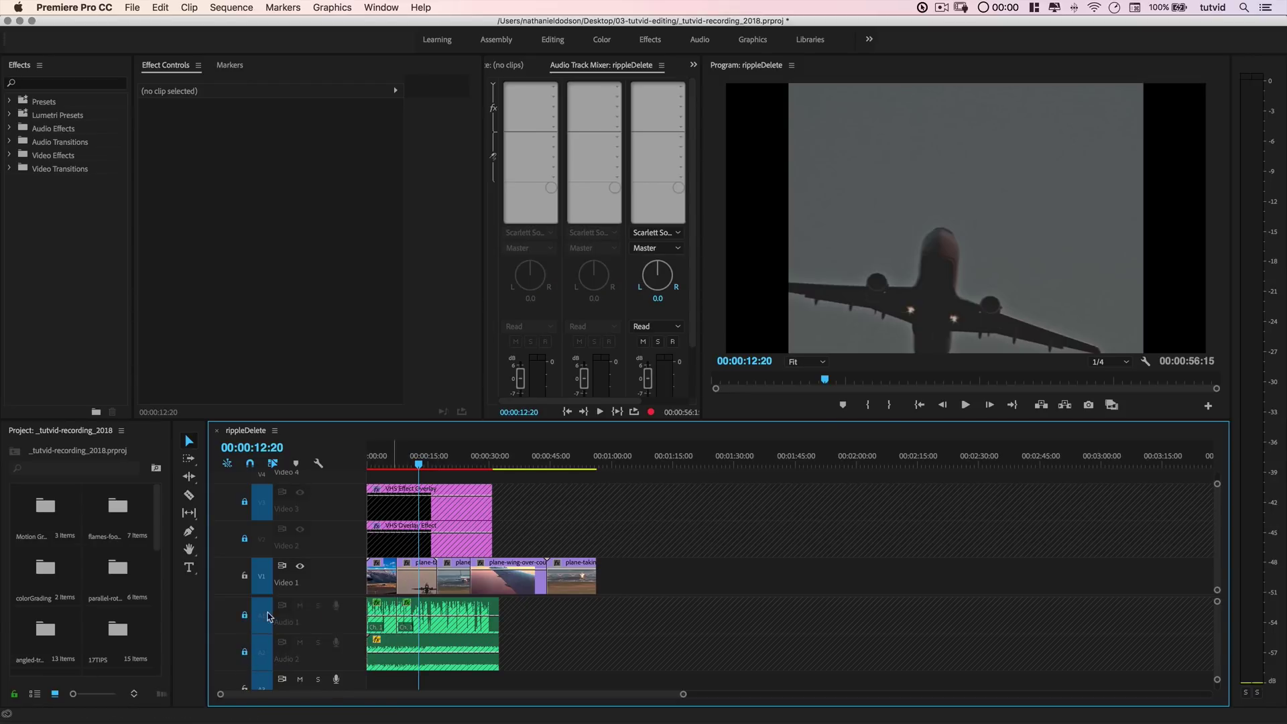
{"action": "left_click", "coordinate": [245, 616]}
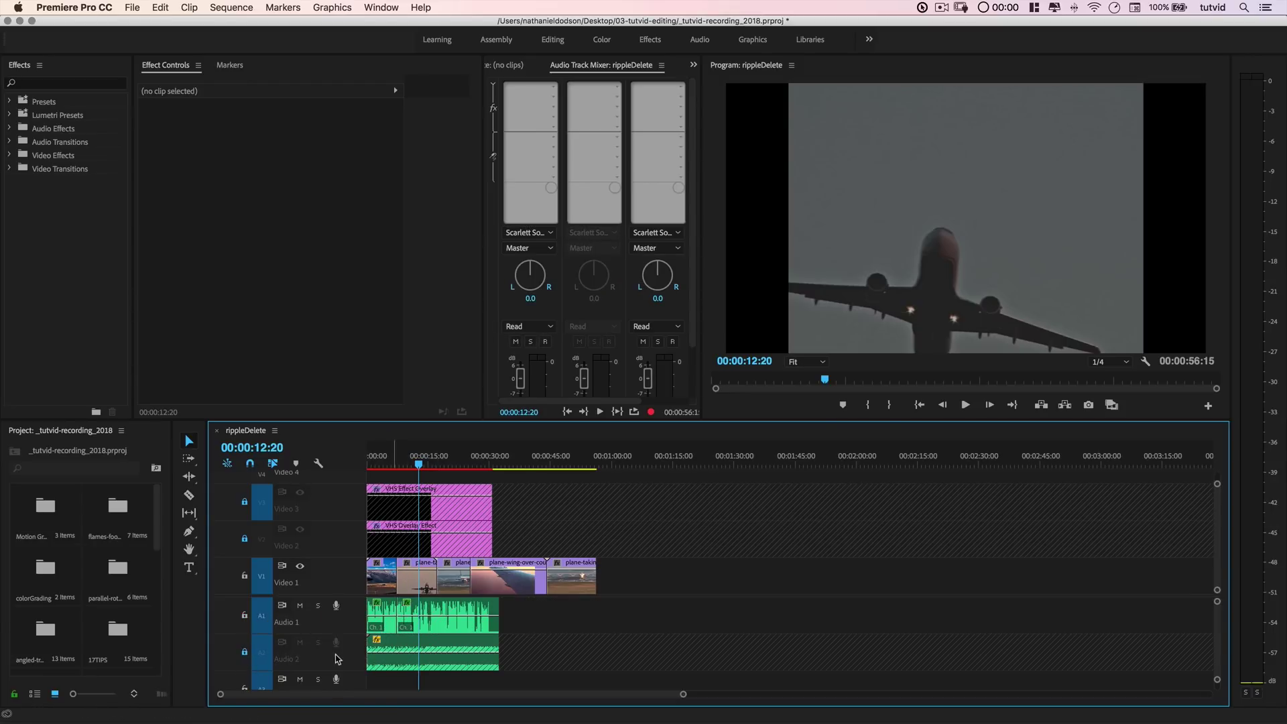
Place the playhead at 00:00:05:08 and try to ripple-trim the end of the passenger-jet clip on Video 1 with Audio 1 unlocked
{"action": "key", "text": "backslash"}
{"action": "left_click", "coordinate": [460, 569]}
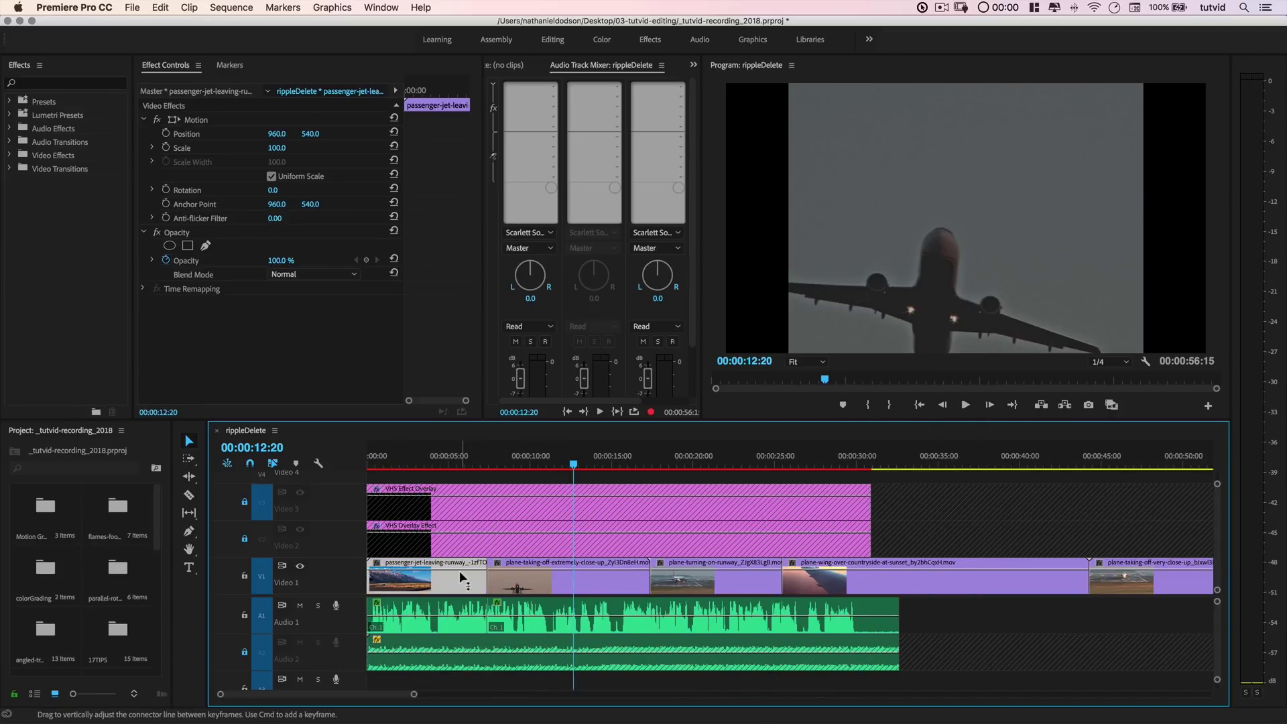
{"action": "left_click", "coordinate": [452, 463]}
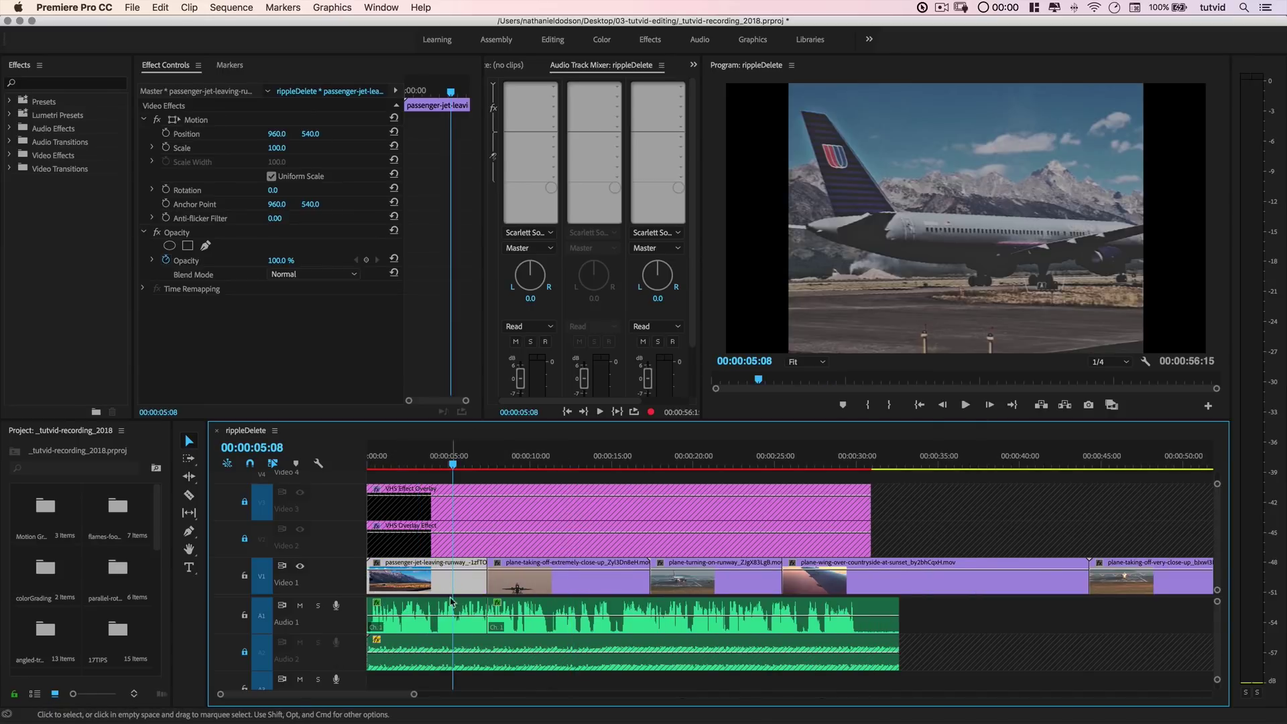
{"action": "left_click", "coordinate": [460, 611]}
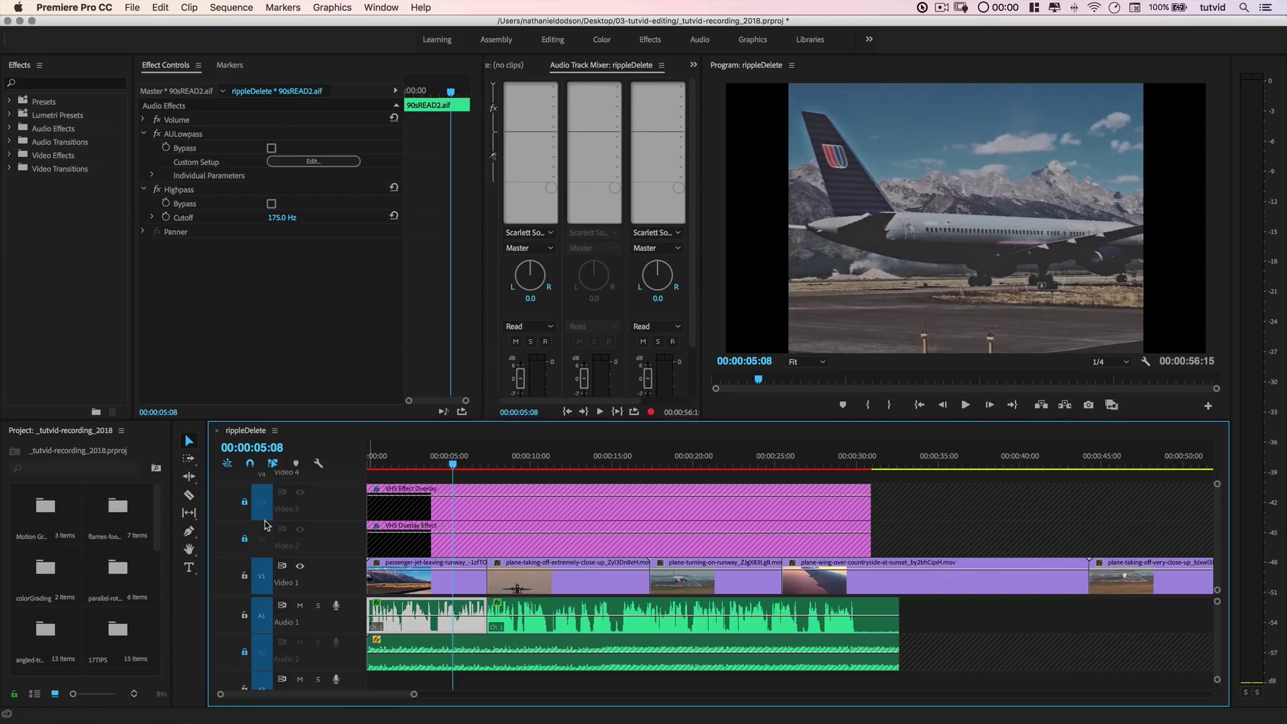
{"action": "left_click", "coordinate": [190, 476]}
{"action": "left_click_drag", "start_coordinate": [484, 576], "coordinate": [434, 577]}
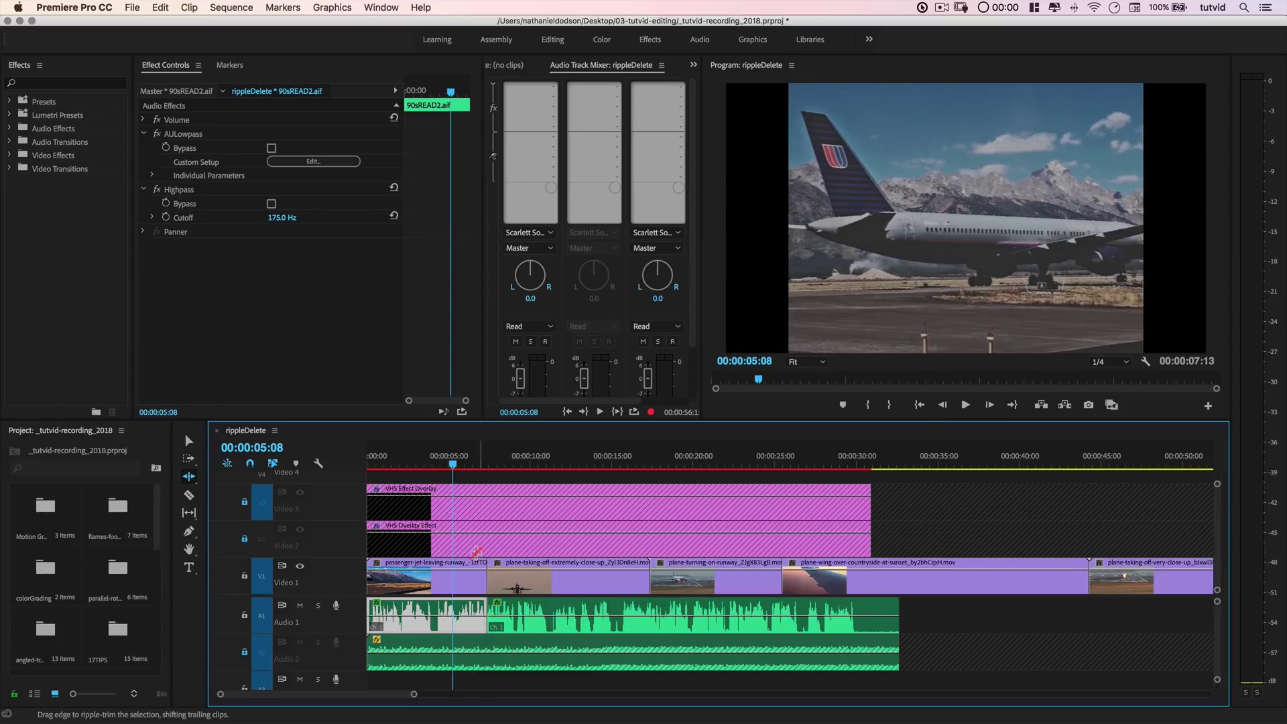
{"action": "left_click", "coordinate": [492, 579]}
Lock Audio 1 and try a ripple trim of the passenger-jet clip's end back to 00:00:05:08
{"action": "left_click", "coordinate": [244, 616]}
{"action": "left_click_drag", "start_coordinate": [486, 579], "coordinate": [451, 578]}
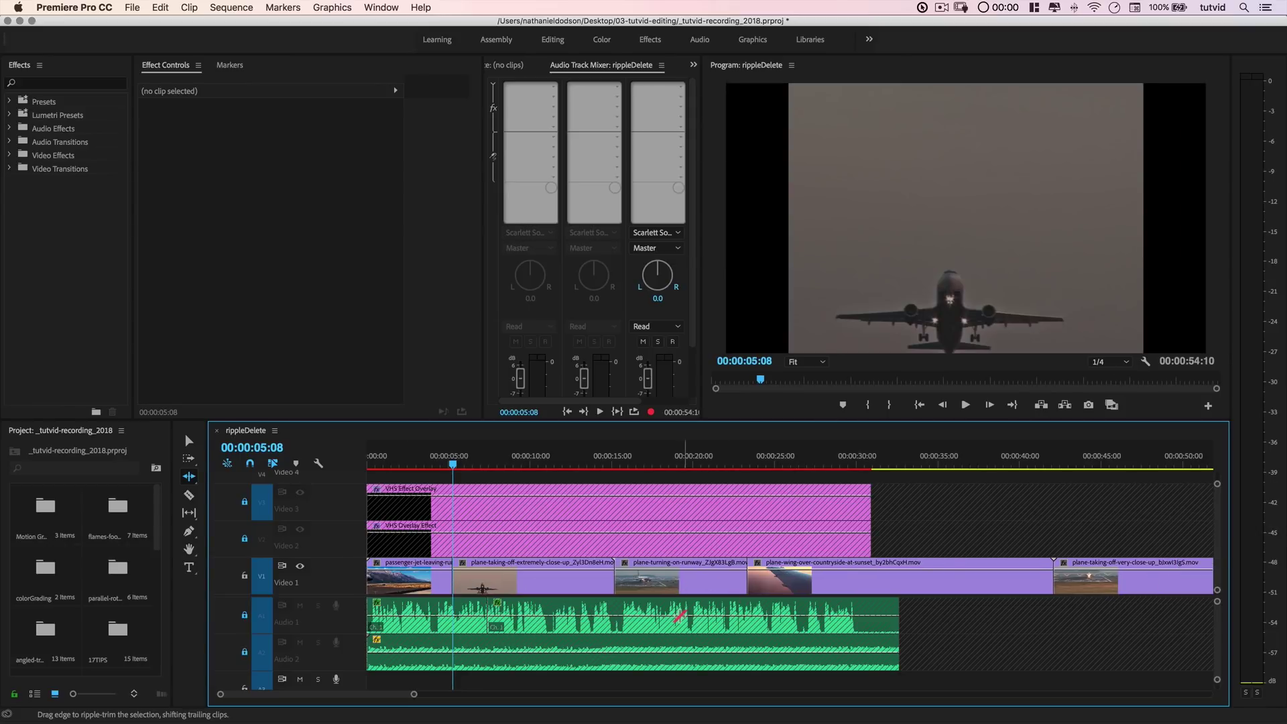
{"action": "key", "text": "super+z"}
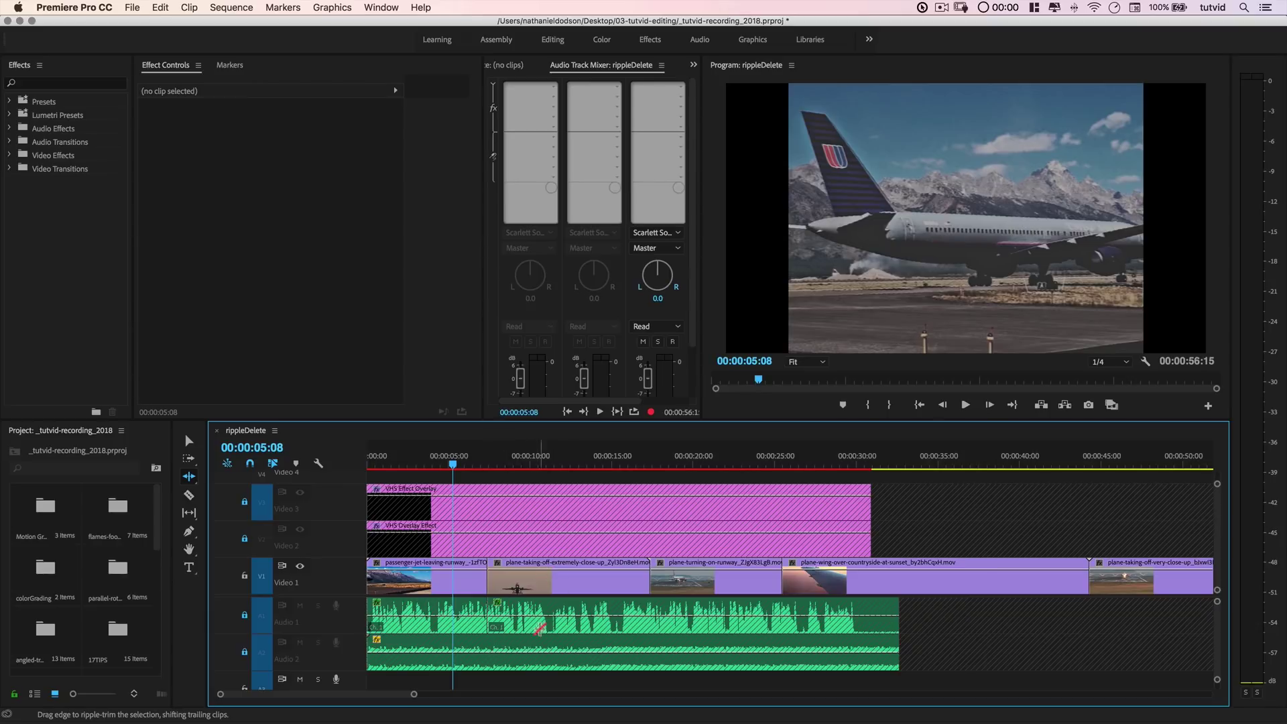
Unlock Audio 1, lock Video 1 and play the sequence from 00:00:05:08
{"action": "left_click", "coordinate": [244, 617]}
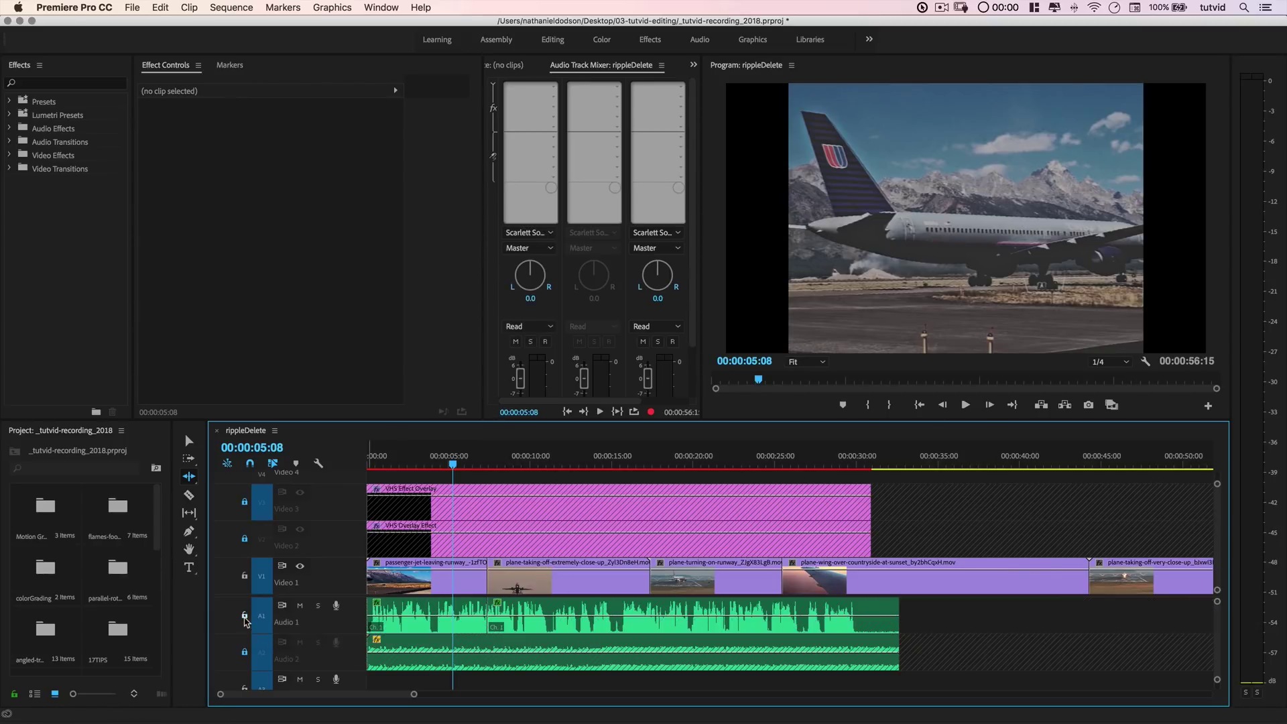
{"action": "left_click", "coordinate": [244, 576]}
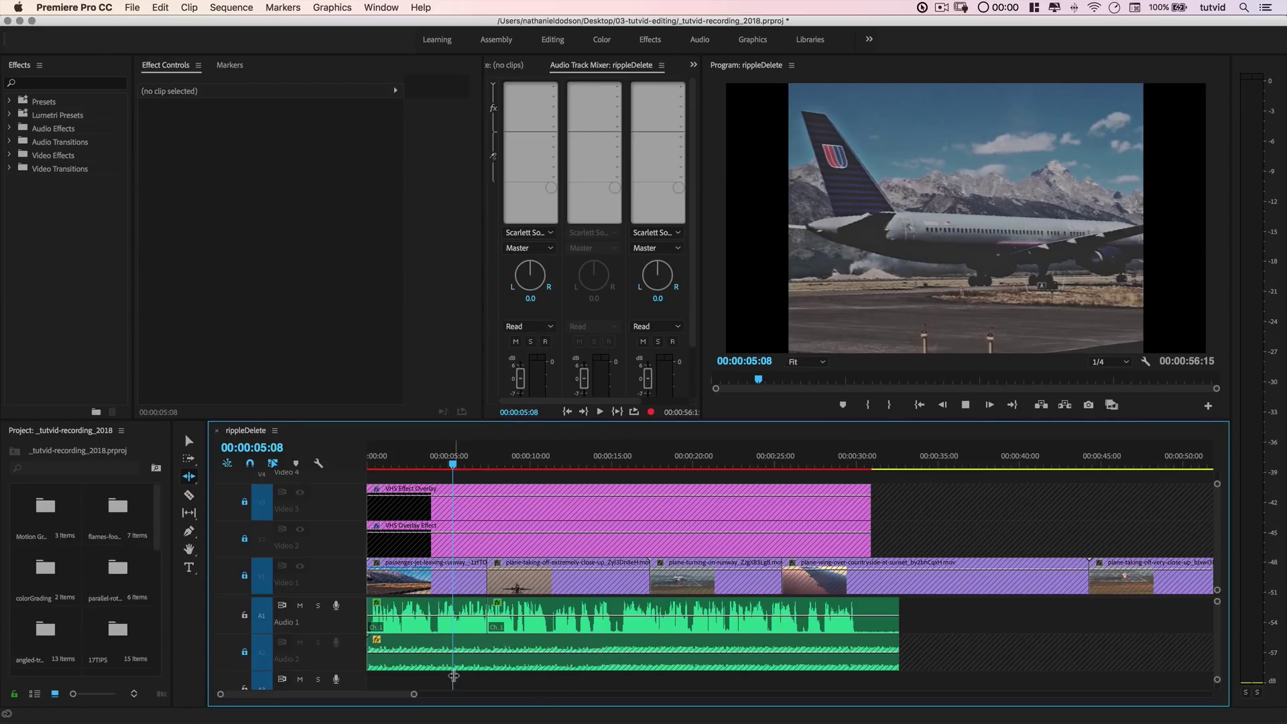
{"action": "key", "text": "space"}
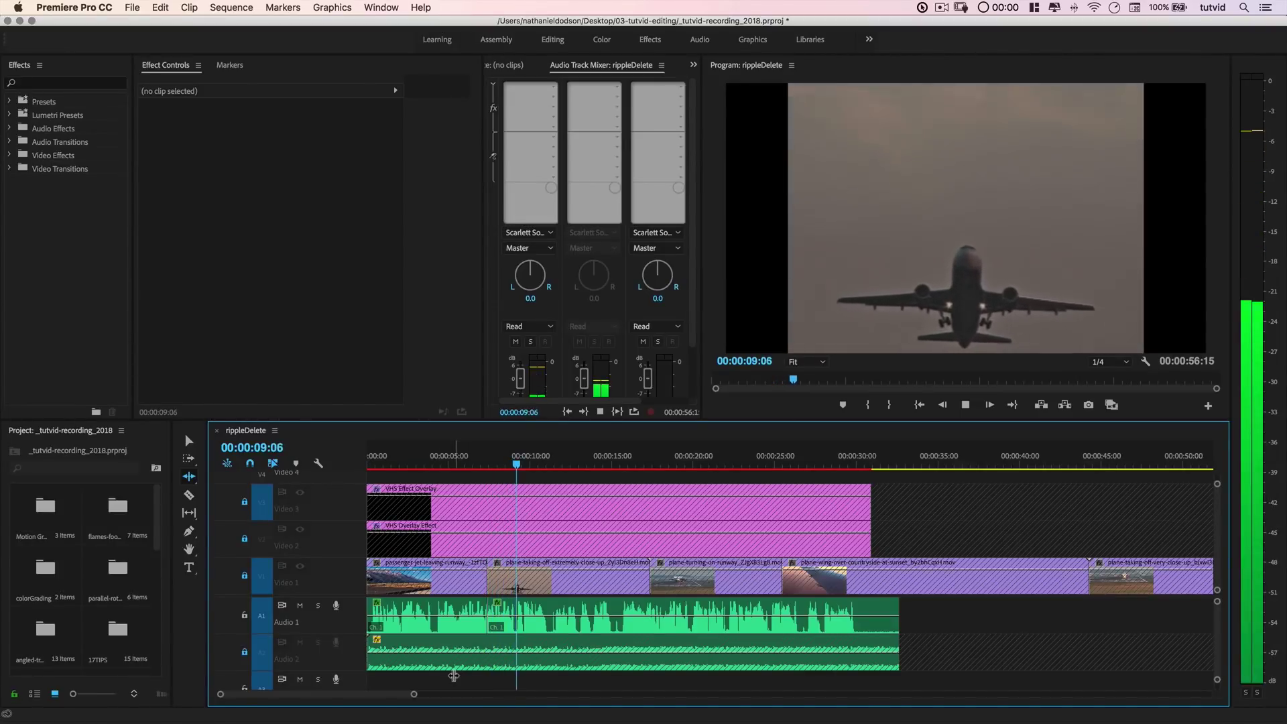
Place the playhead at 00:00:09:06 and ripple-trim the start of the second 90sREAD2.aif clip on Audio 1 to it
{"action": "left_click", "coordinate": [519, 605]}
{"action": "key", "text": "equal"}
{"action": "key", "text": "equal"}
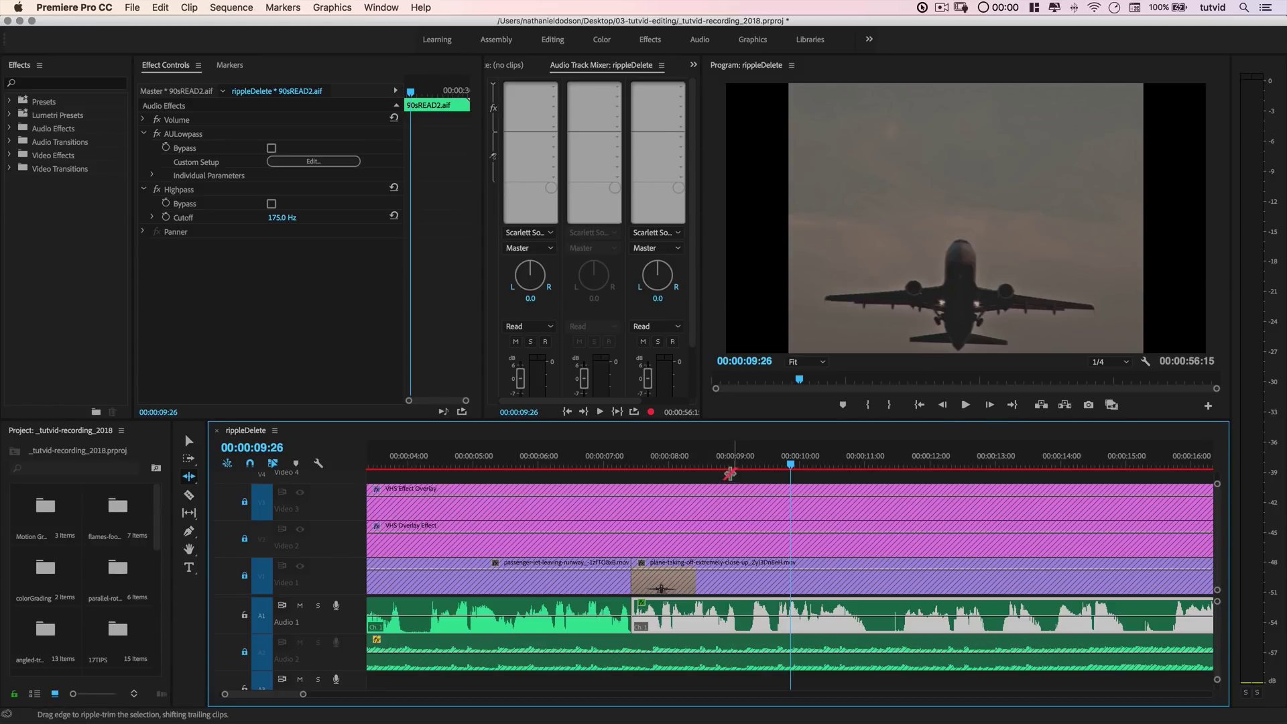
{"action": "left_click", "coordinate": [753, 460]}
{"action": "left_click_drag", "start_coordinate": [753, 460], "coordinate": [746, 461]}
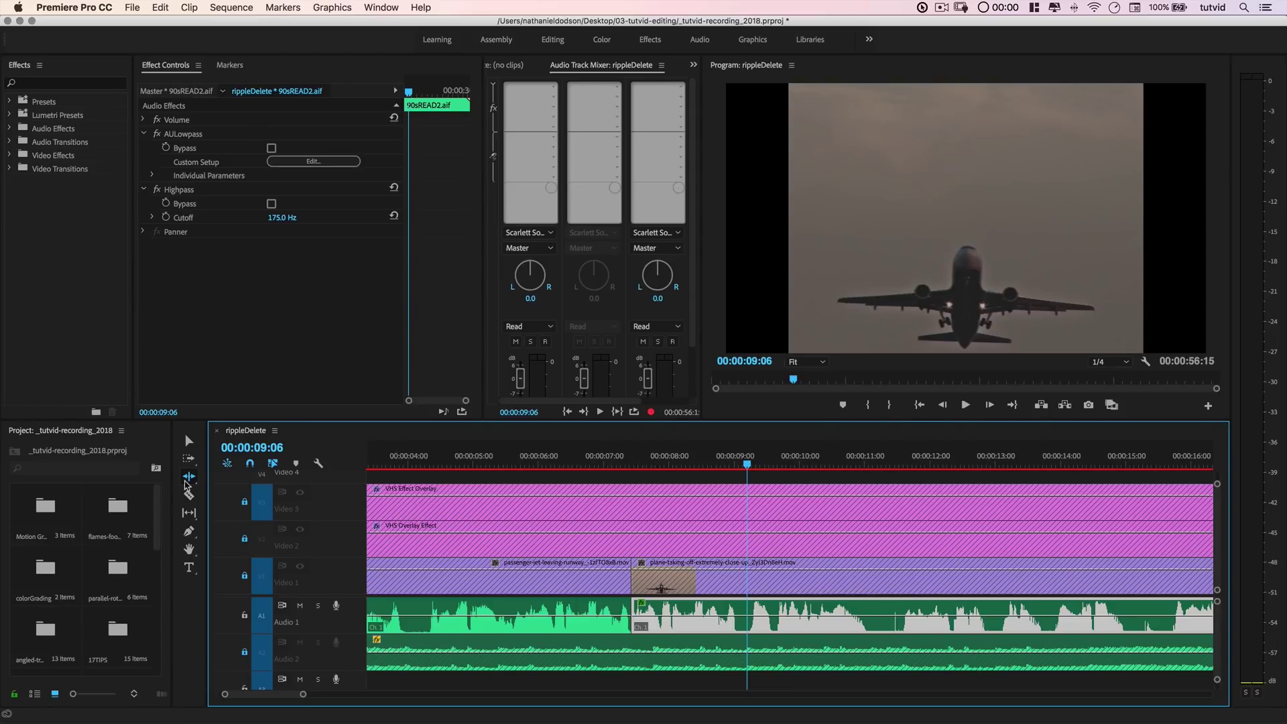
{"action": "left_click_drag", "start_coordinate": [640, 608], "coordinate": [750, 608]}
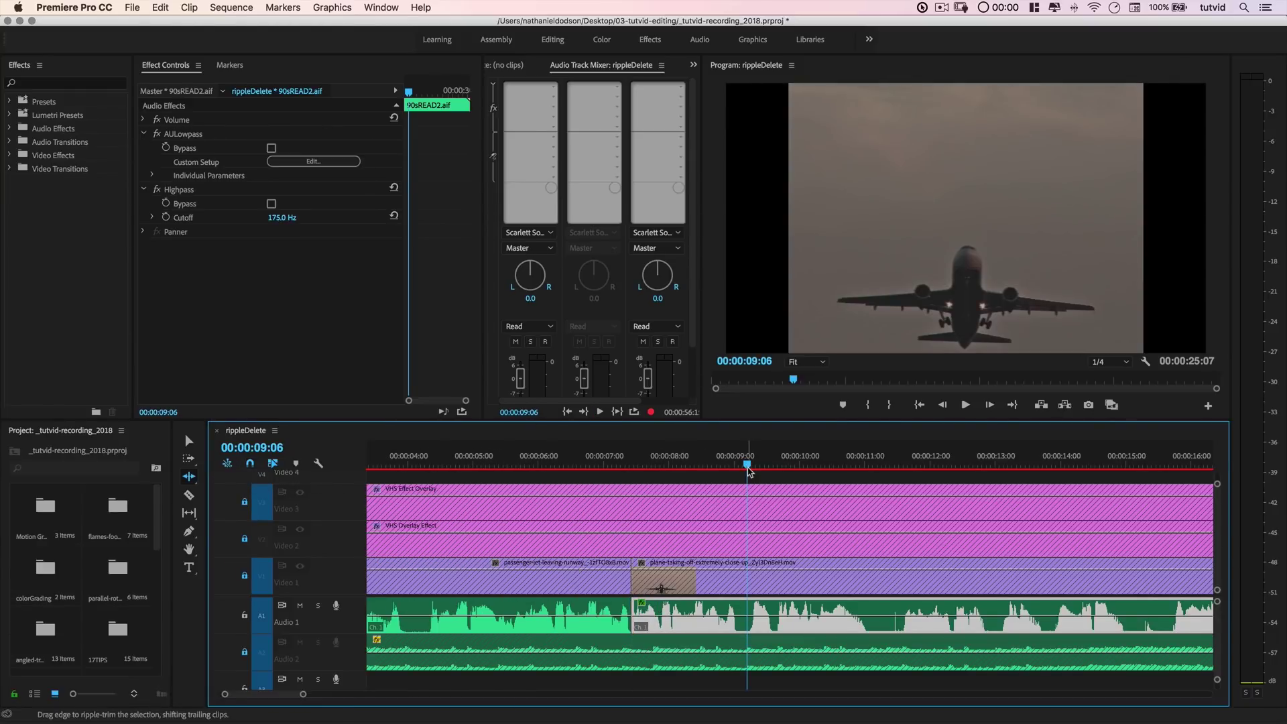
{"action": "left_click_drag", "start_coordinate": [750, 465], "coordinate": [749, 466]}
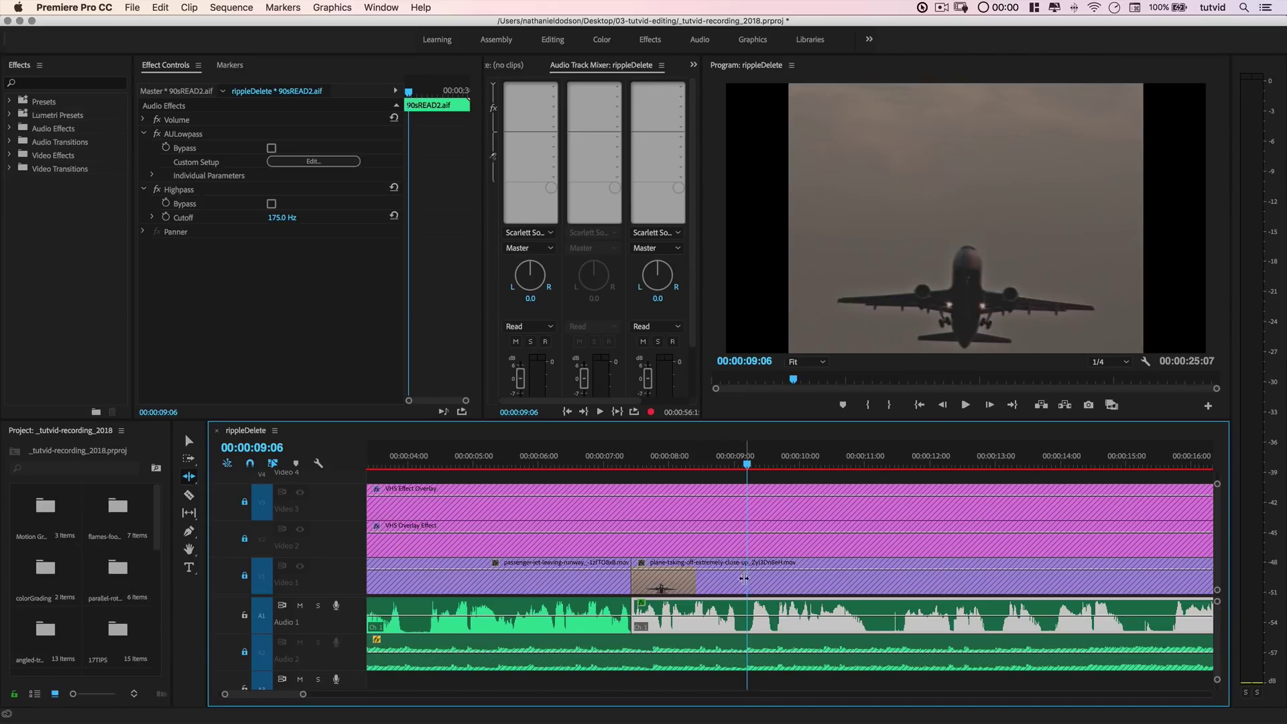
{"action": "left_click_drag", "start_coordinate": [639, 610], "coordinate": [751, 611]}
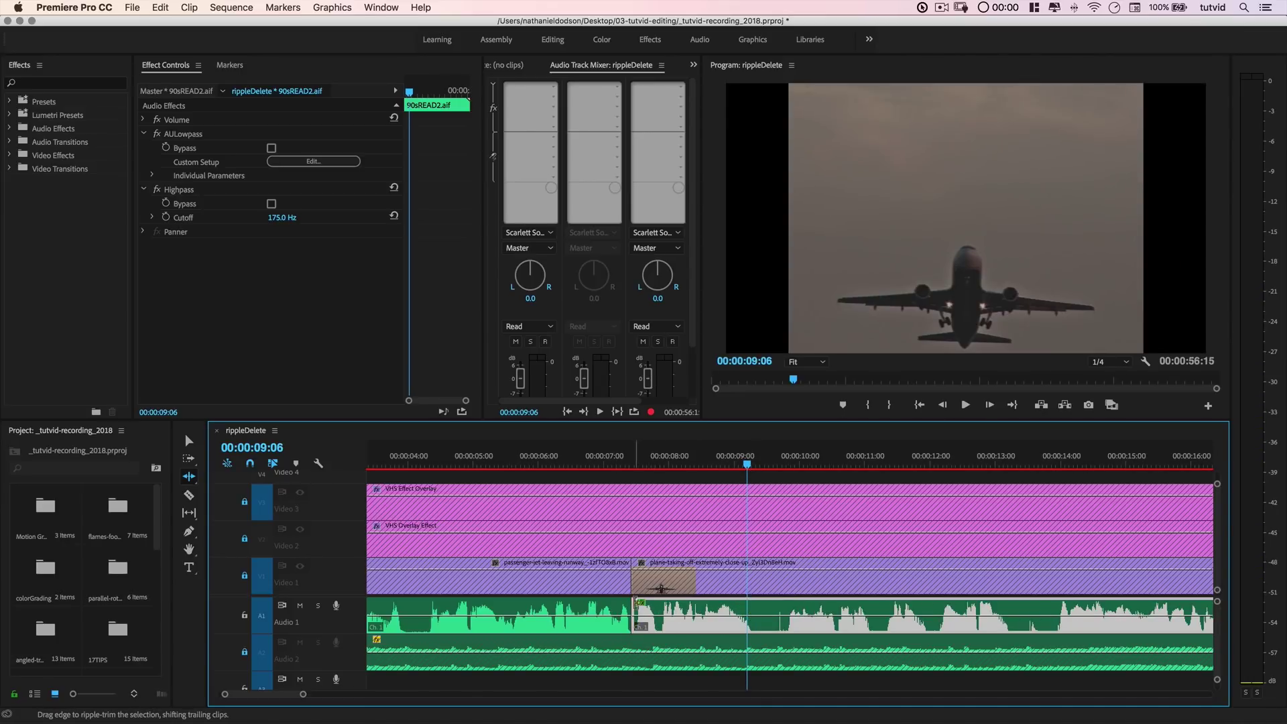
Play the sequence across the cut between the two voiceover clips on Audio 1
{"action": "left_click_drag", "start_coordinate": [630, 460], "coordinate": [536, 462]}
{"action": "key", "text": "space"}
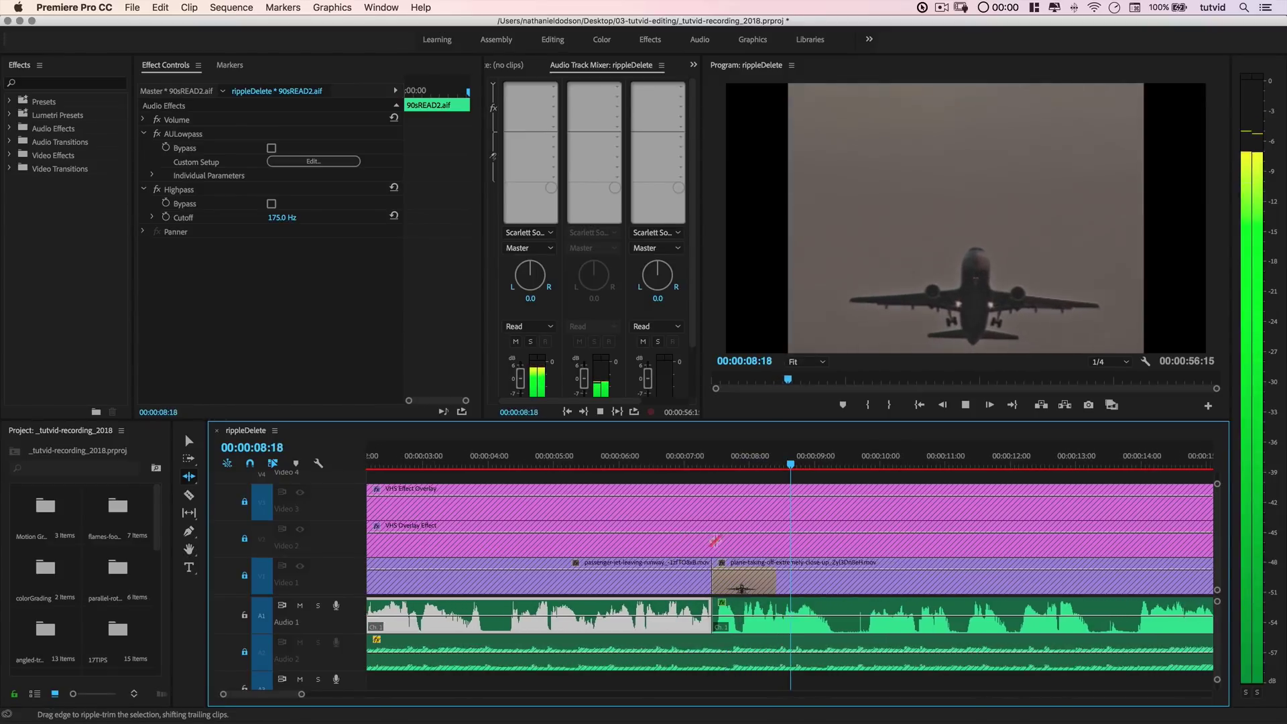
{"action": "key", "text": "space"}
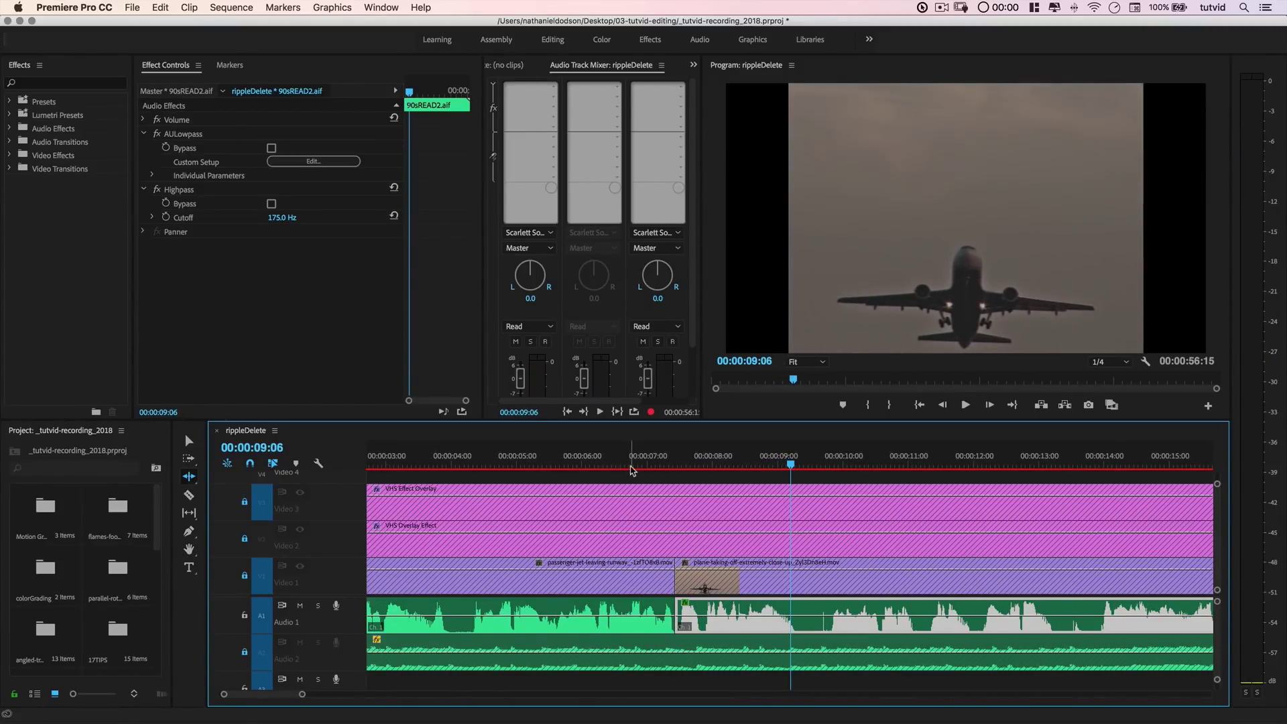
Unlock Audio 2 and trim the end of its clip to match the end of the second voiceover clip
{"action": "key", "text": "minus"}
{"action": "key", "text": "minus"}
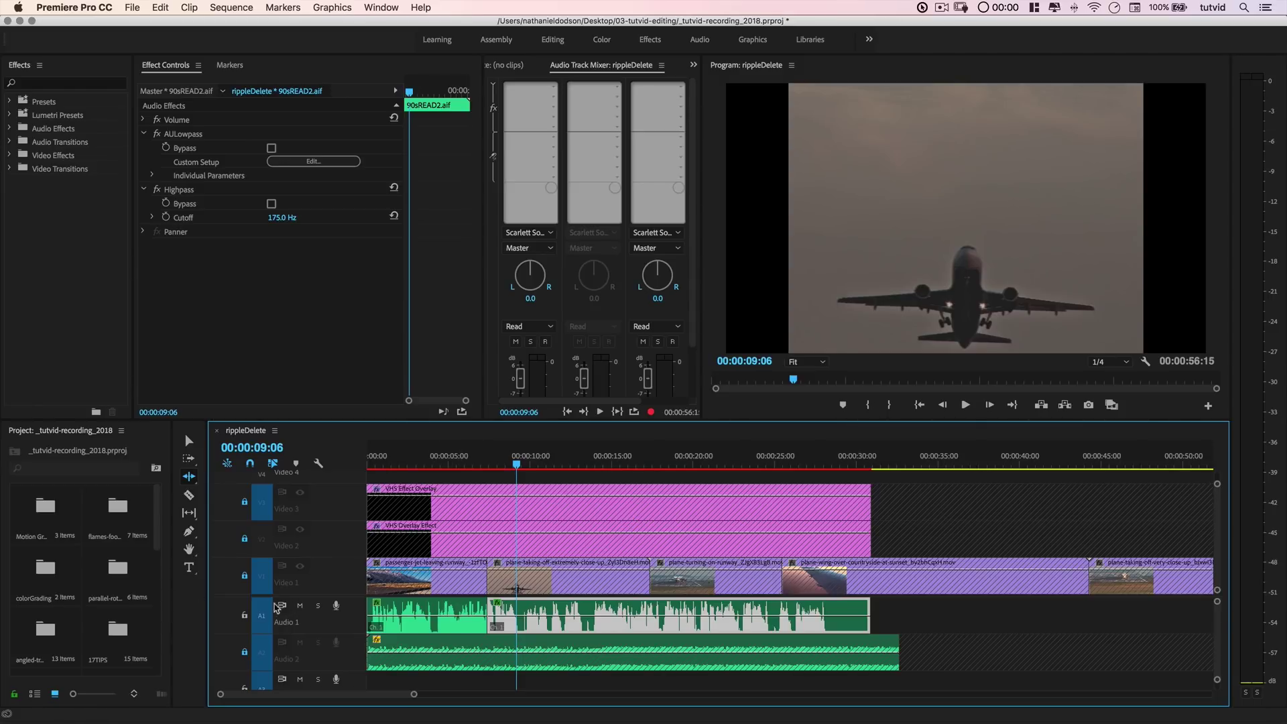
{"action": "left_click", "coordinate": [244, 653]}
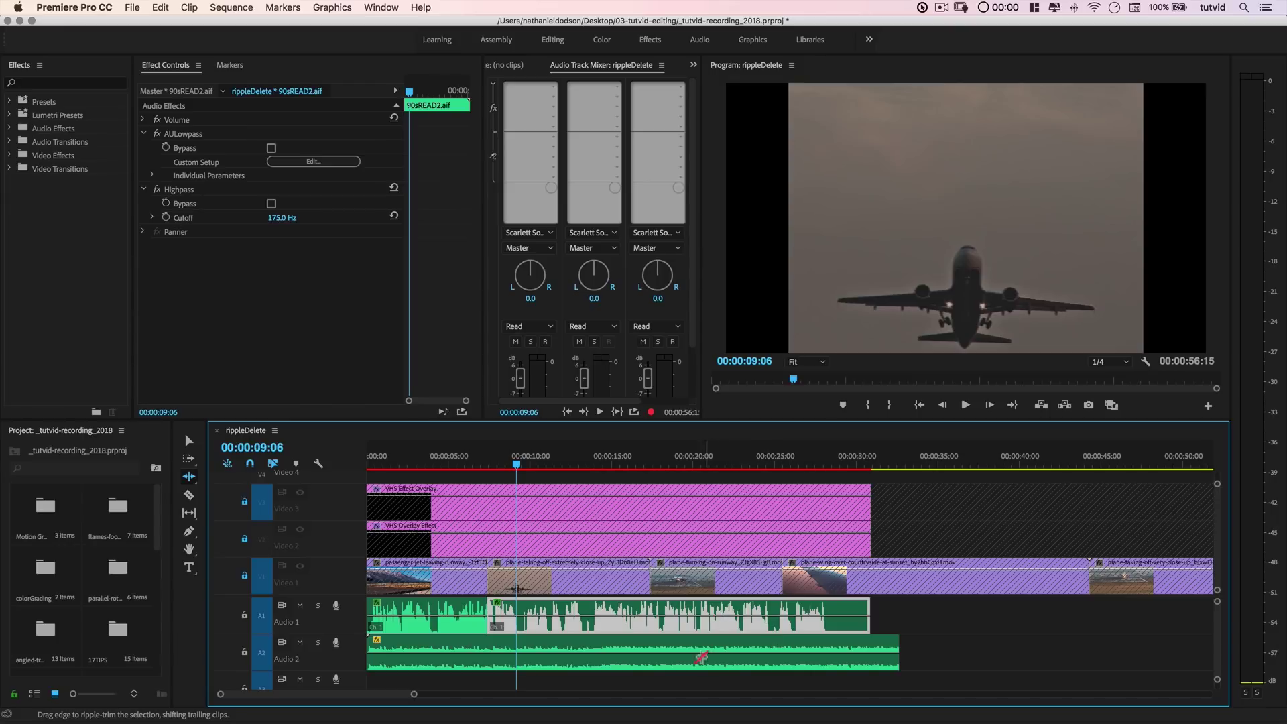
{"action": "left_click", "coordinate": [189, 441]}
{"action": "left_click_drag", "start_coordinate": [901, 661], "coordinate": [870, 661]}
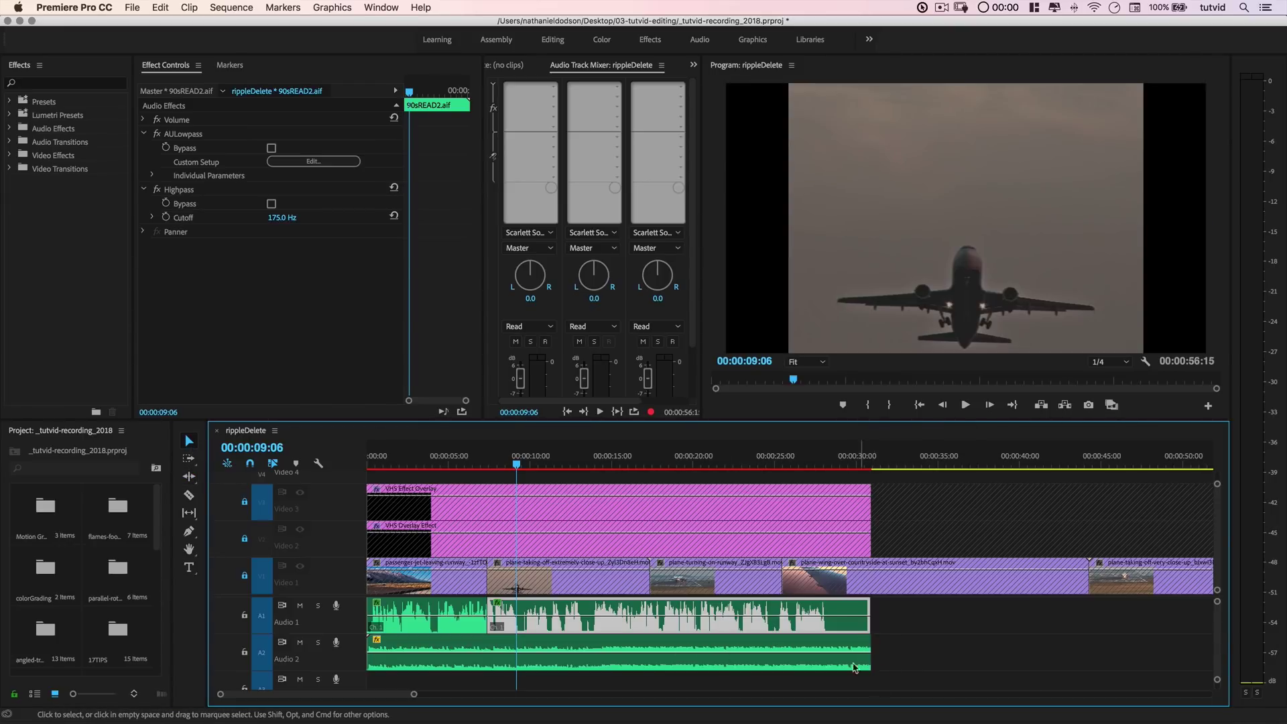
Lock the Audio 2 and Audio 1 tracks and unlock Video 1
{"action": "left_click", "coordinate": [245, 652]}
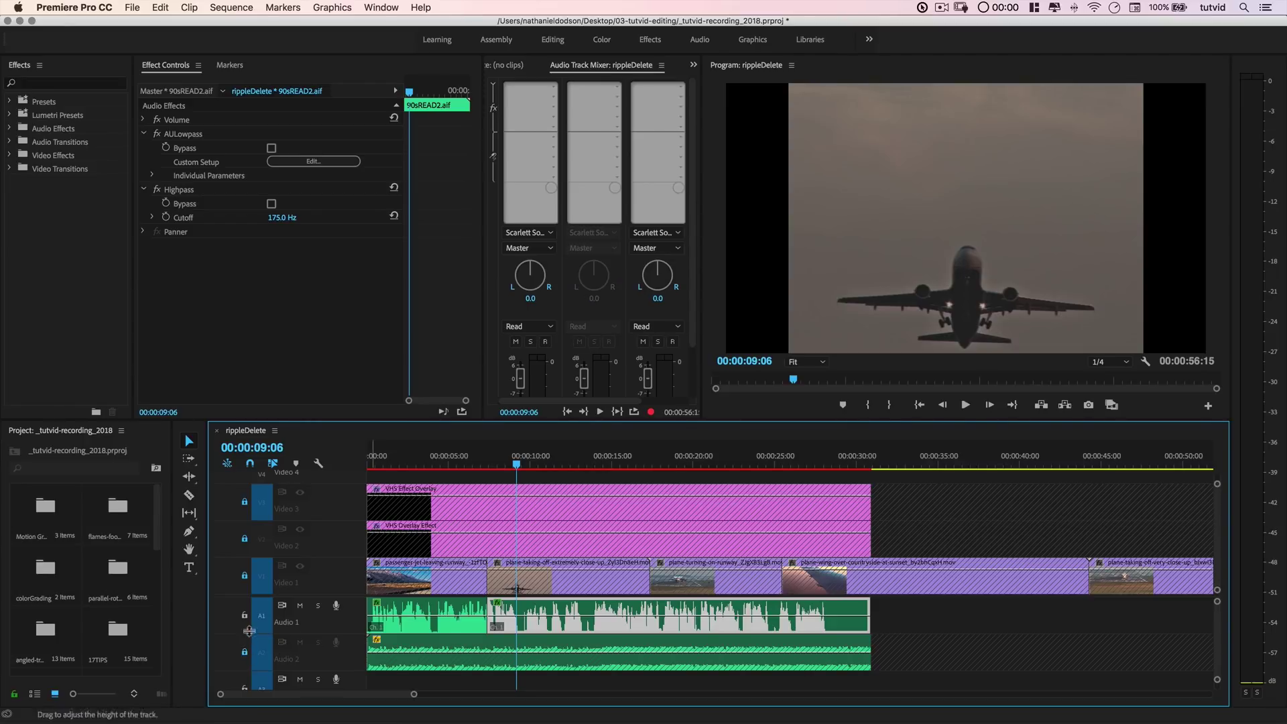
{"action": "left_click", "coordinate": [245, 615]}
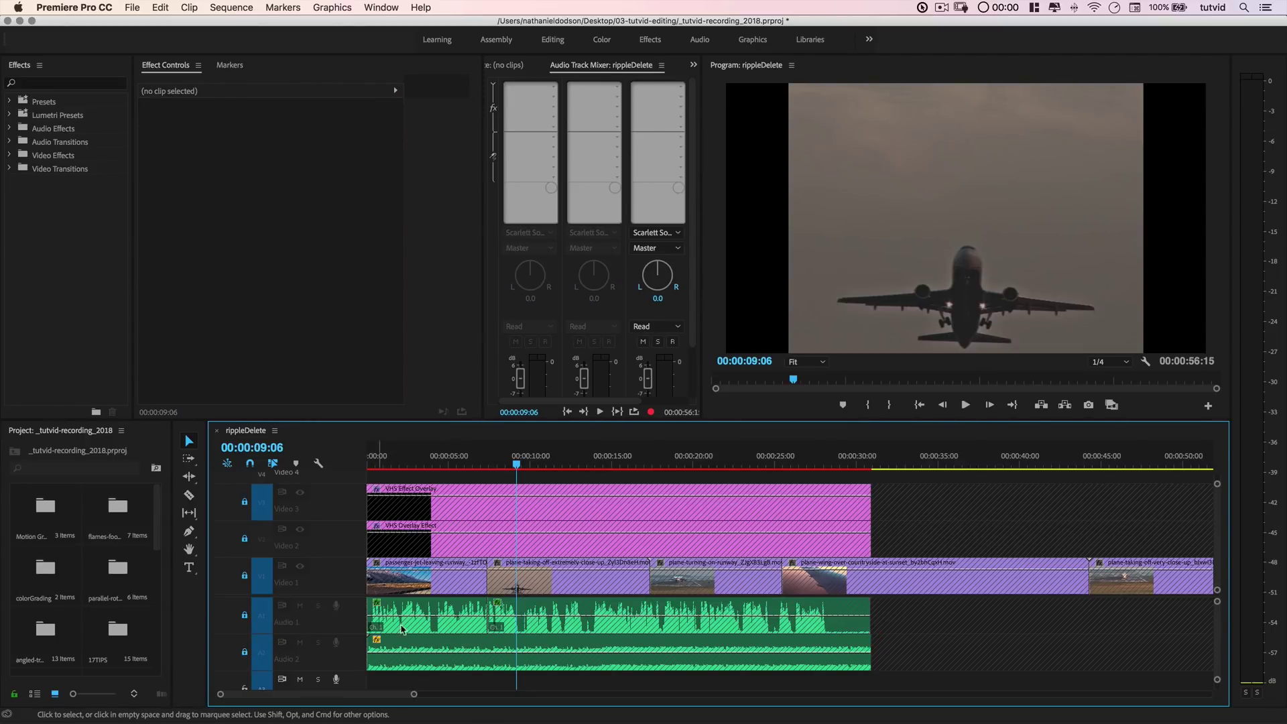
{"action": "left_click", "coordinate": [246, 577]}
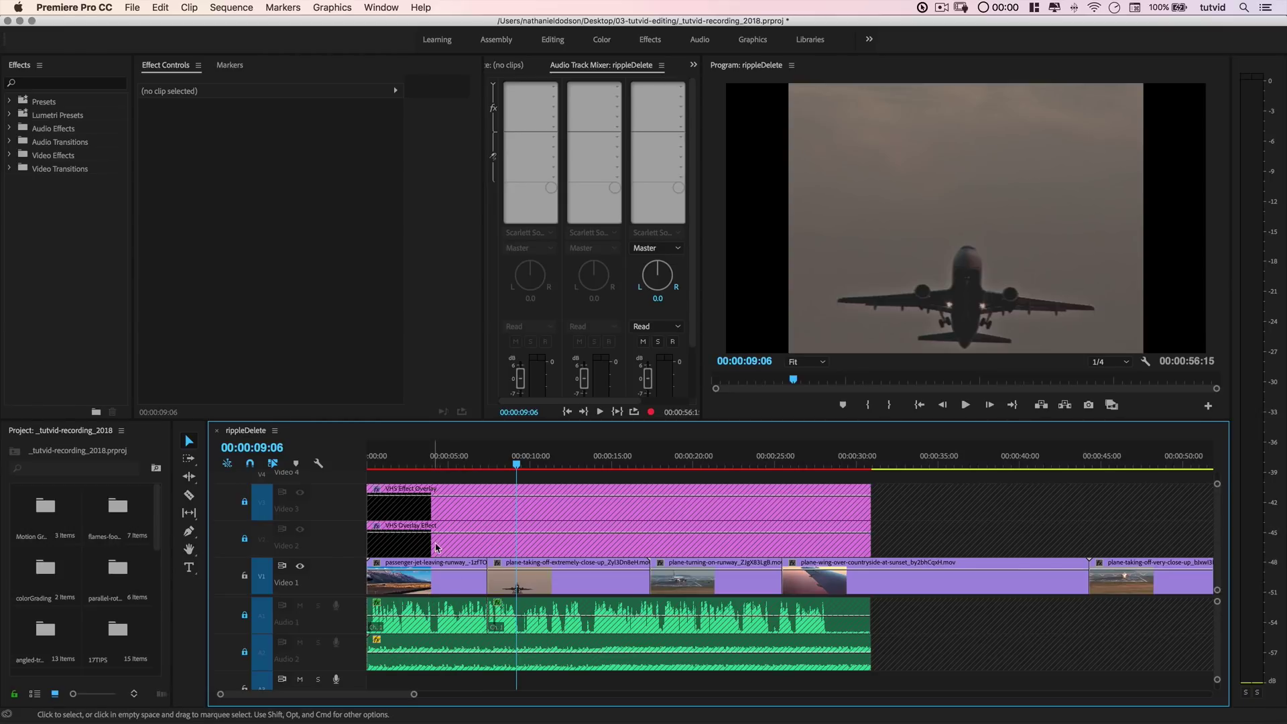
Place the playhead at 00:00:04:01 and ripple-trim the end of the passenger-jet clip on Video 1 back to it
{"action": "left_click_drag", "start_coordinate": [437, 460], "coordinate": [432, 461]}
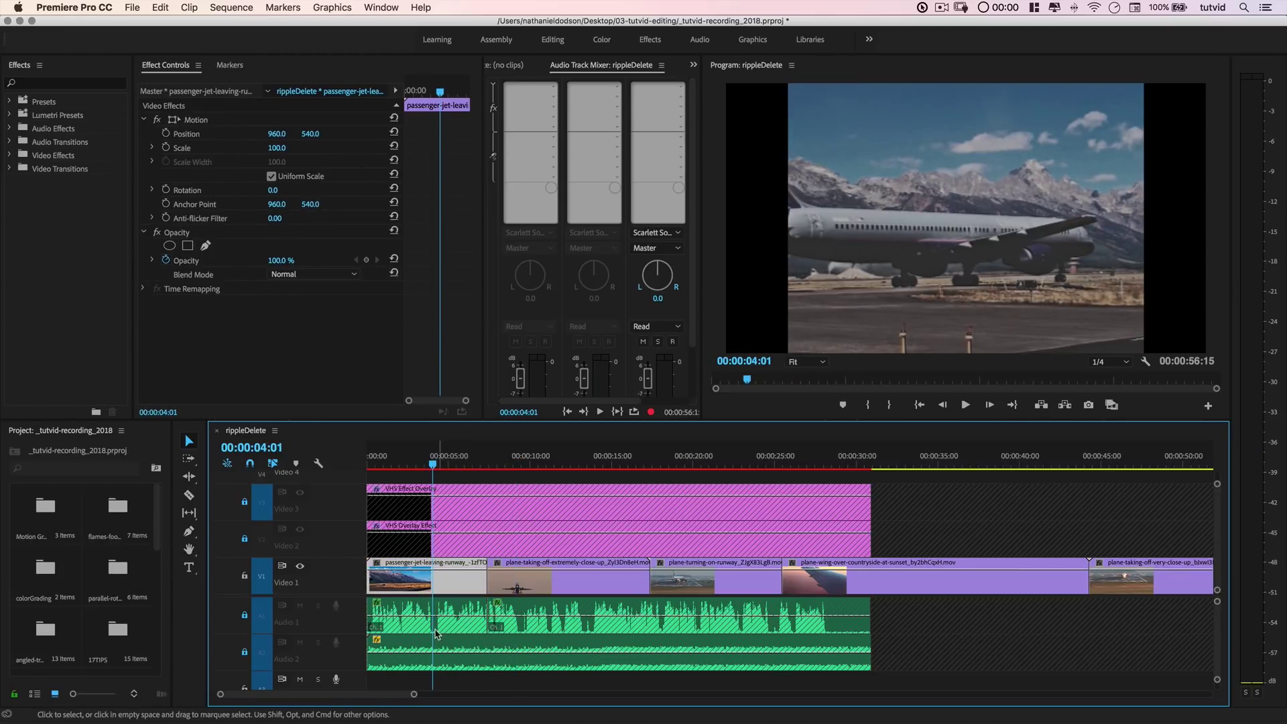
{"action": "key", "text": "="}
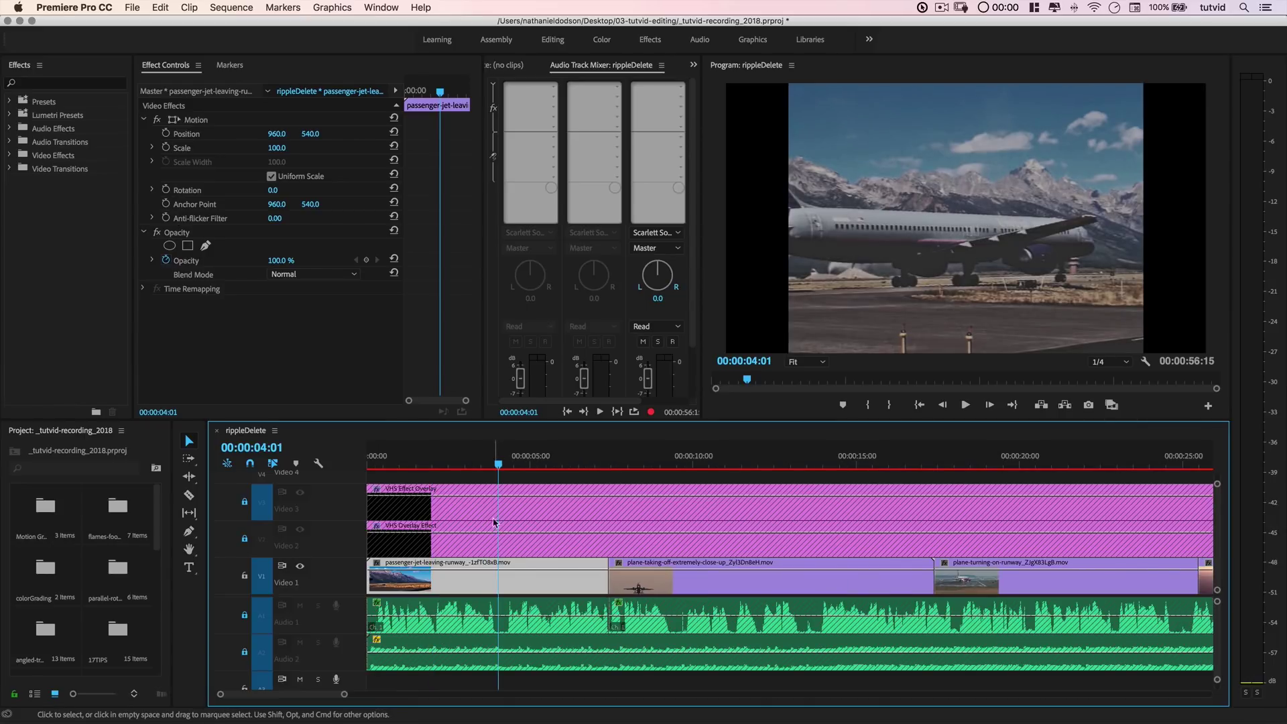
{"action": "mouse_move", "coordinate": [501, 464]}
{"action": "left_mouse_down"}
{"action": "mouse_move", "coordinate": [473, 469]}
{"action": "mouse_move", "coordinate": [504, 467]}
{"action": "left_mouse_up"}
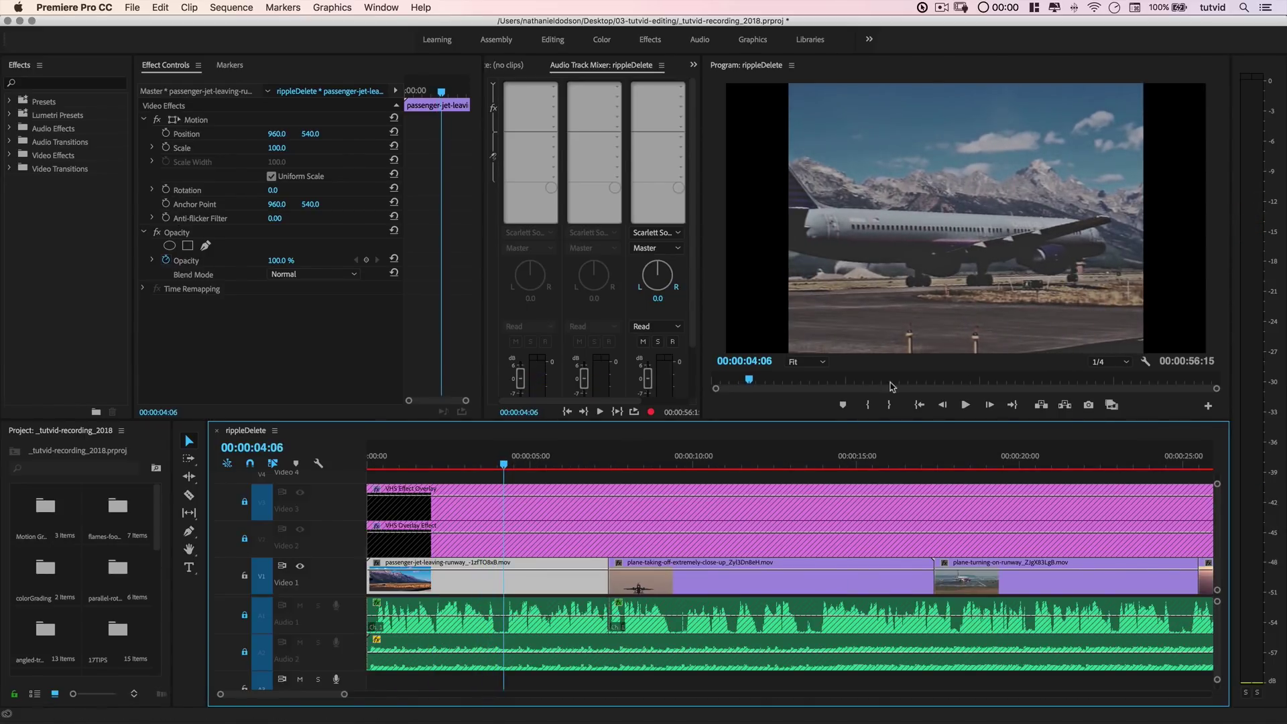
{"action": "left_click", "coordinate": [630, 581]}
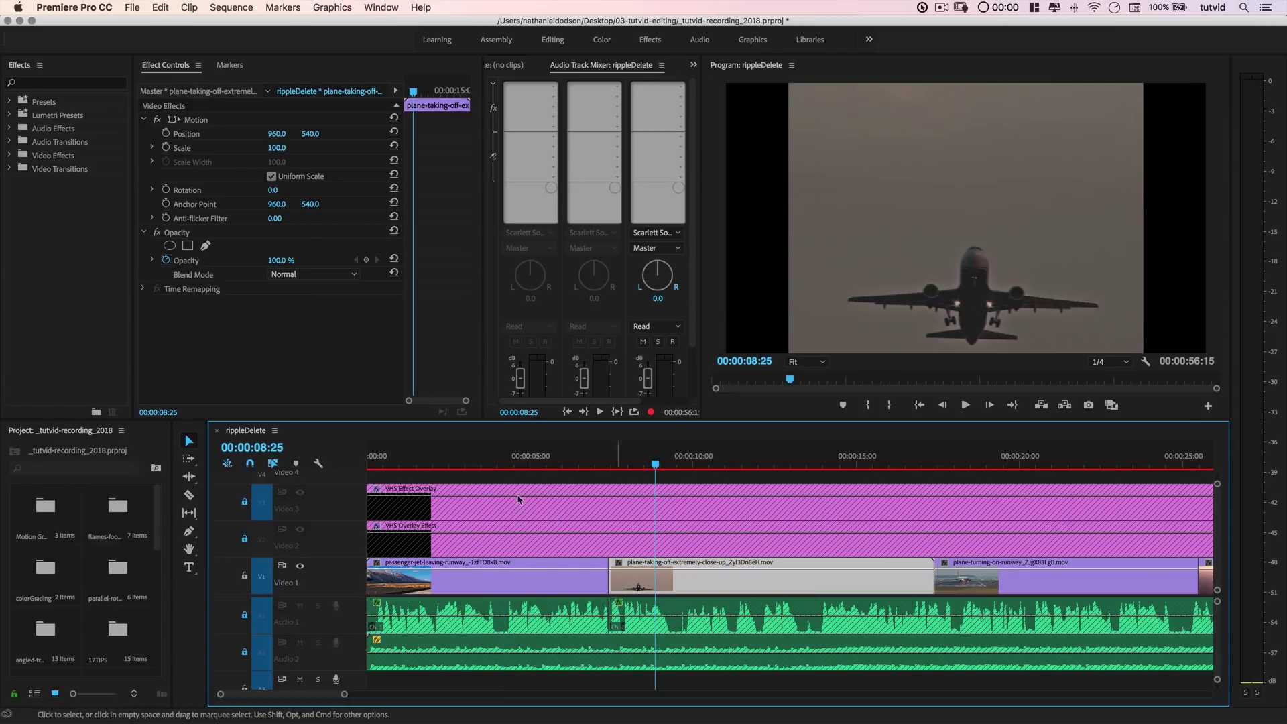
{"action": "left_click", "coordinate": [503, 467]}
{"action": "left_click_drag", "start_coordinate": [503, 467], "coordinate": [500, 467]}
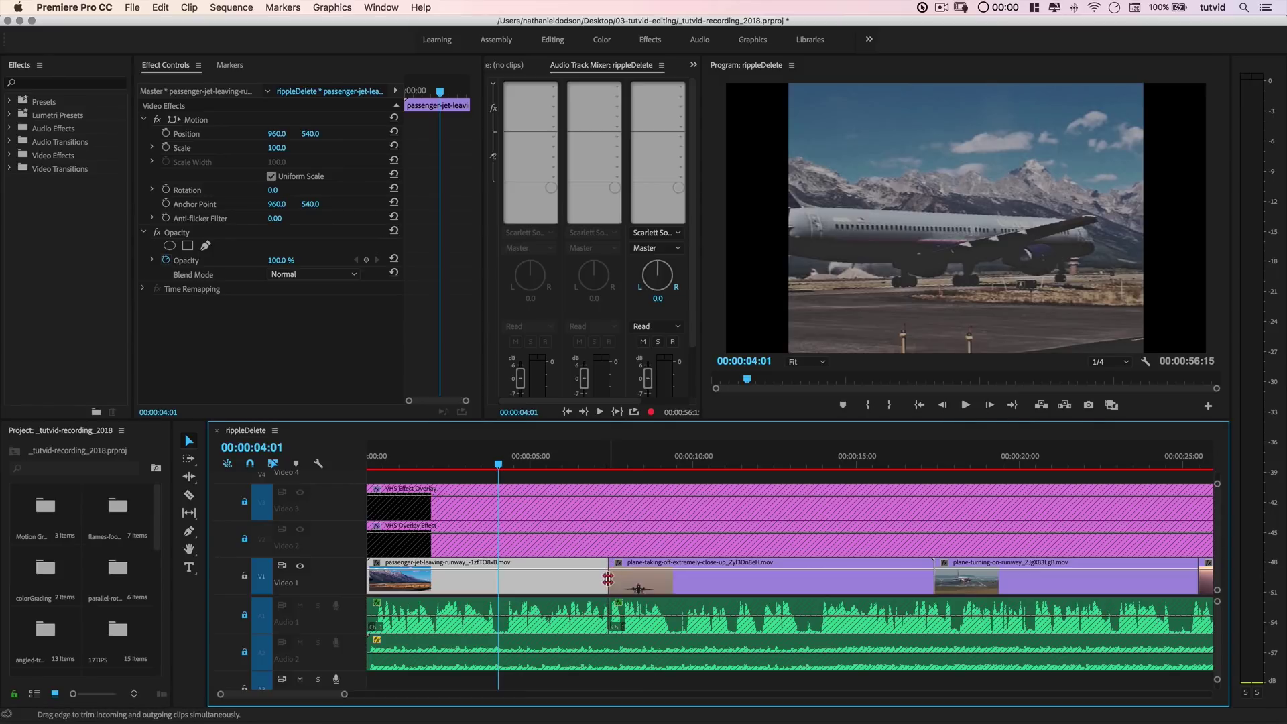
{"action": "left_click_drag", "start_coordinate": [599, 578], "coordinate": [498, 581]}
Play the sequence across the cut from the passenger-jet clip to the plane-taking-off-extremely-close-up clip
{"action": "left_click_drag", "start_coordinate": [496, 463], "coordinate": [440, 464]}
{"action": "key", "text": "space"}
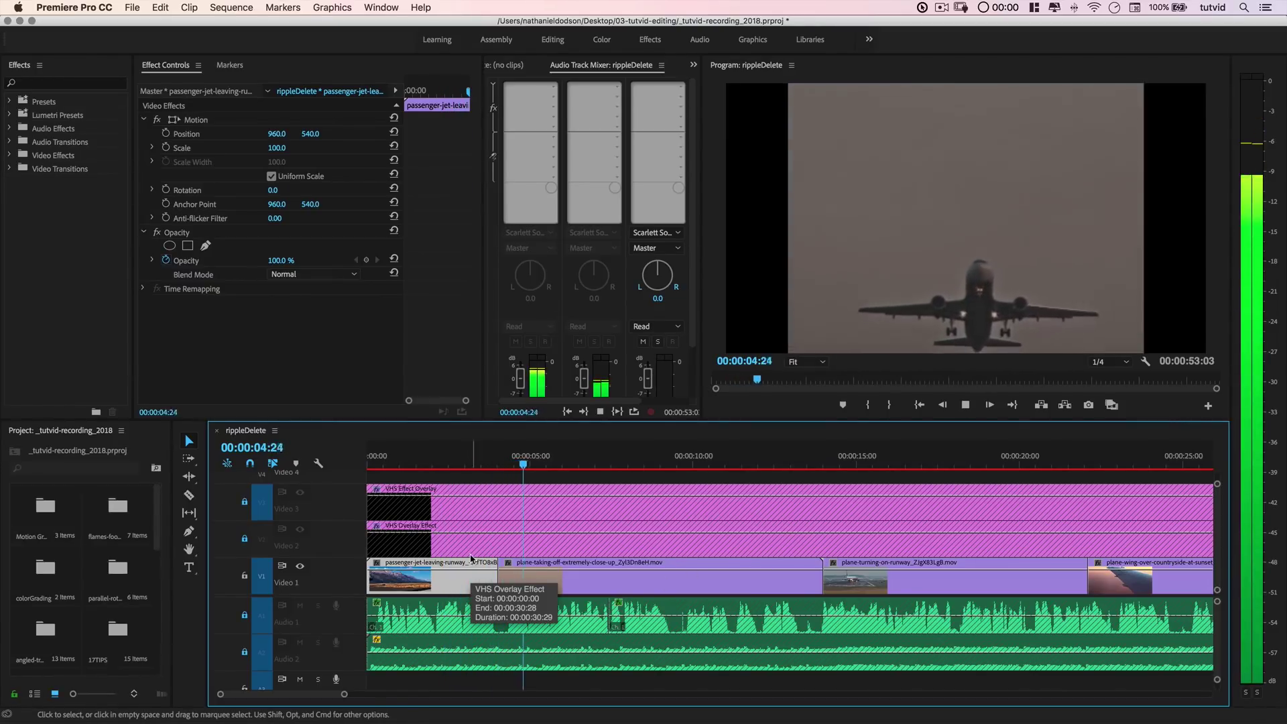
{"action": "key", "text": "space"}
Move the playhead to 00:00:03:20, try extending the passenger-jet clip's end on Video 1, and undo the trim
{"action": "left_click_drag", "start_coordinate": [503, 459], "coordinate": [487, 463]}
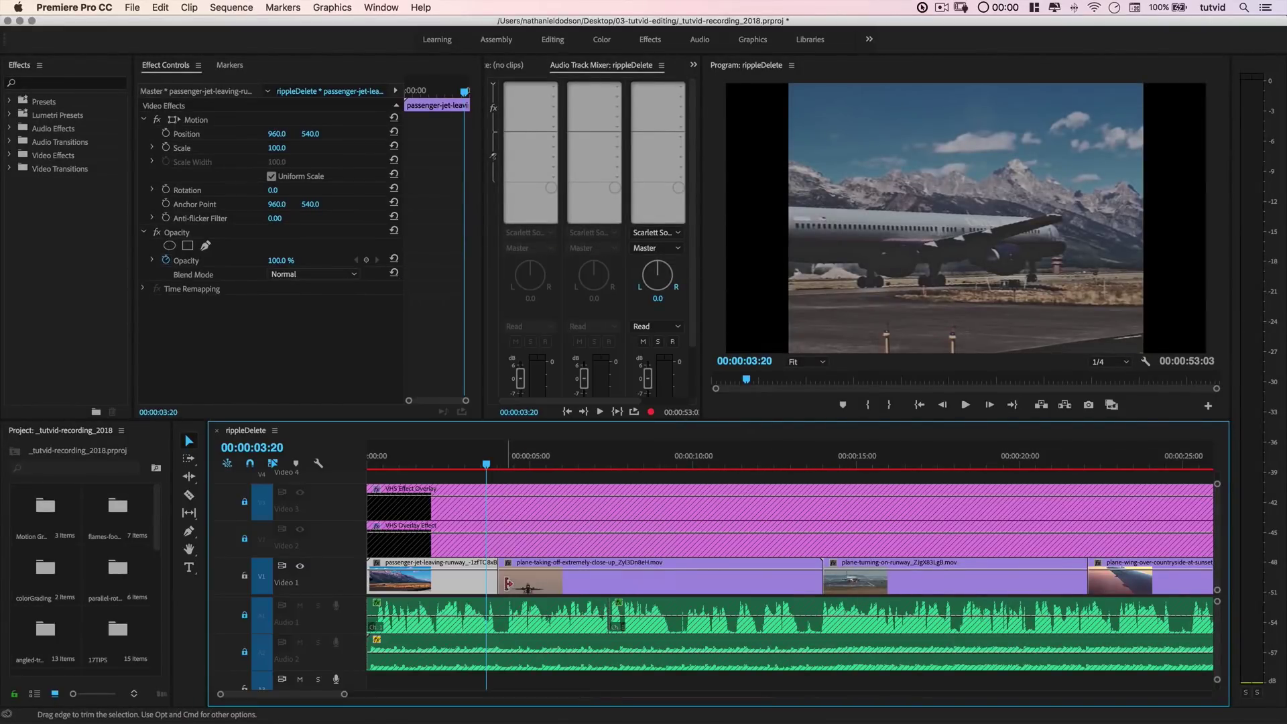
{"action": "key", "text": "equal"}
{"action": "key", "text": "equal"}
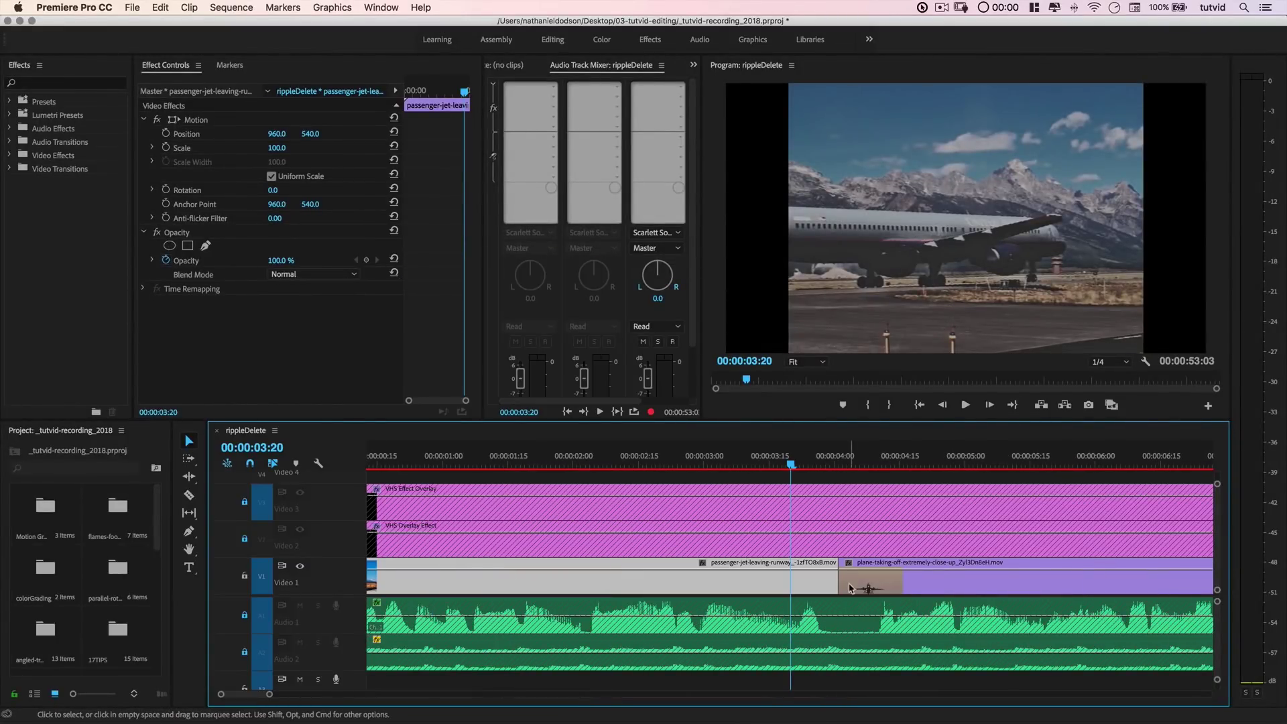
{"action": "left_click_drag", "start_coordinate": [839, 577], "coordinate": [864, 576]}
{"action": "key", "text": "super+z"}
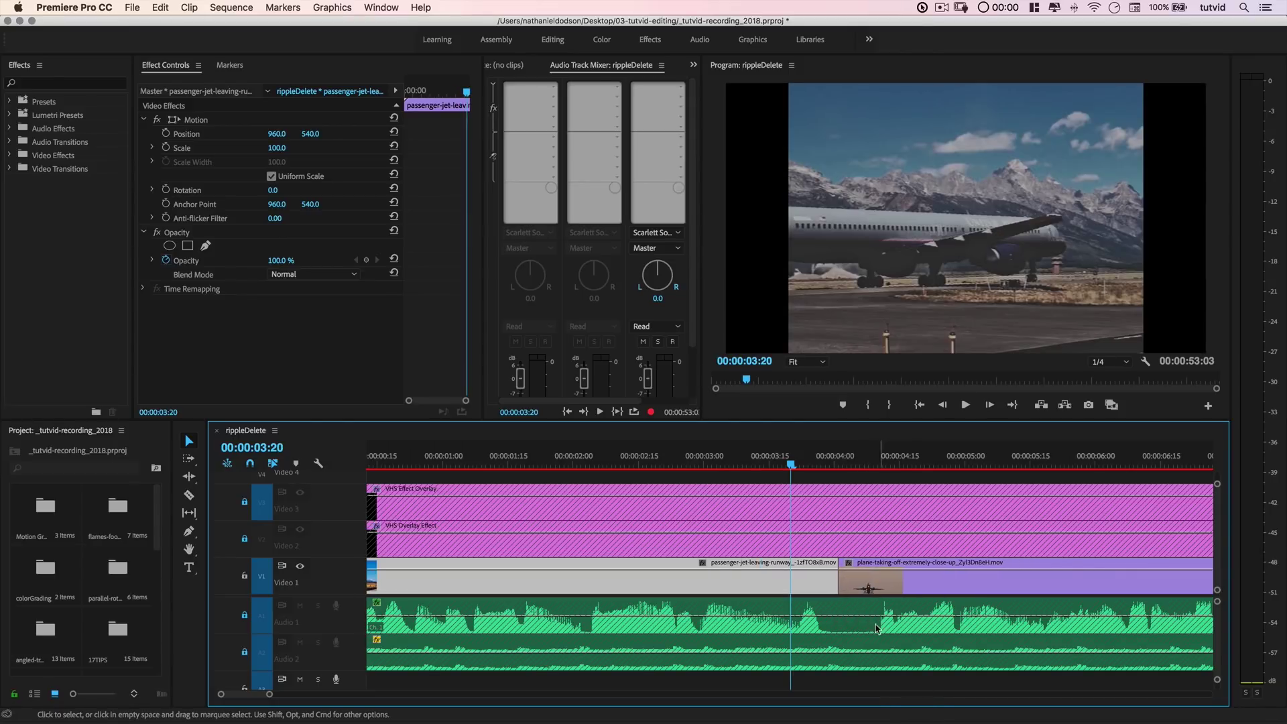
Roll the cut between the passenger-jet and plane-taking-off-extremely-close-up clips about 8 frames later, within the pause in the voiceover
{"action": "scroll", "coordinate": [841, 590], "scroll_direction": "right", "scroll_amount": 3}
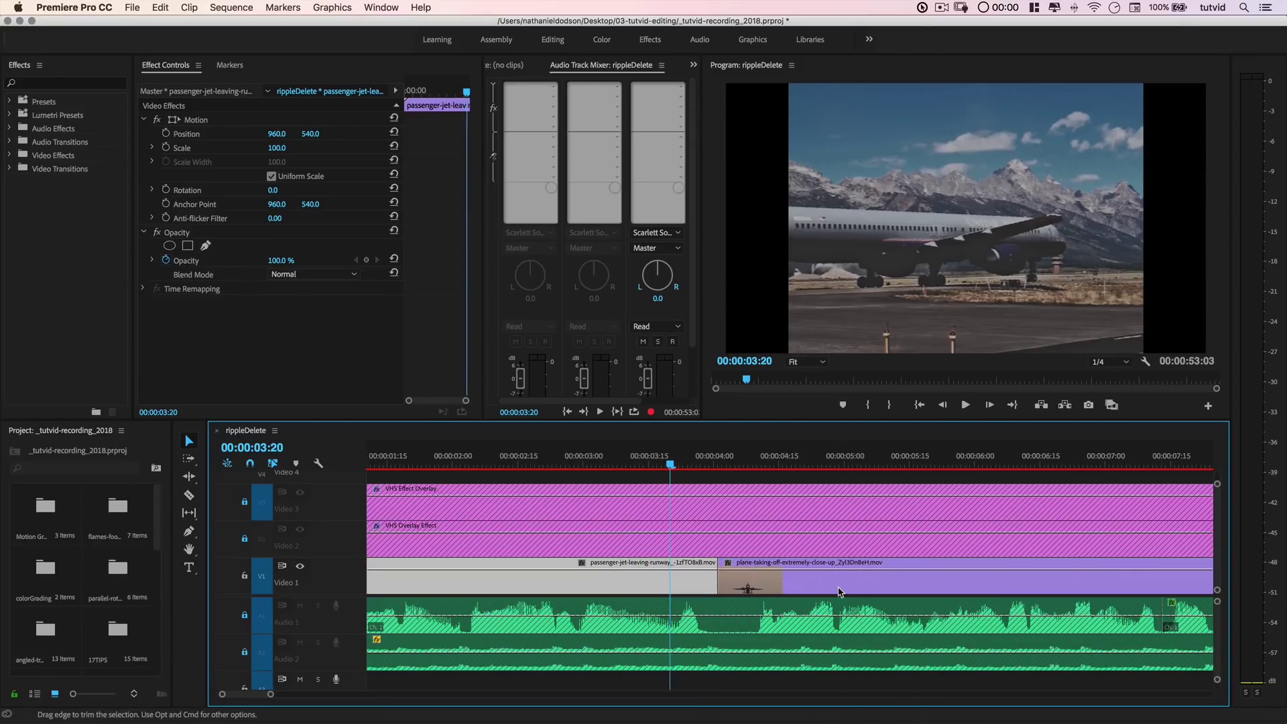
{"action": "left_click", "coordinate": [717, 577]}
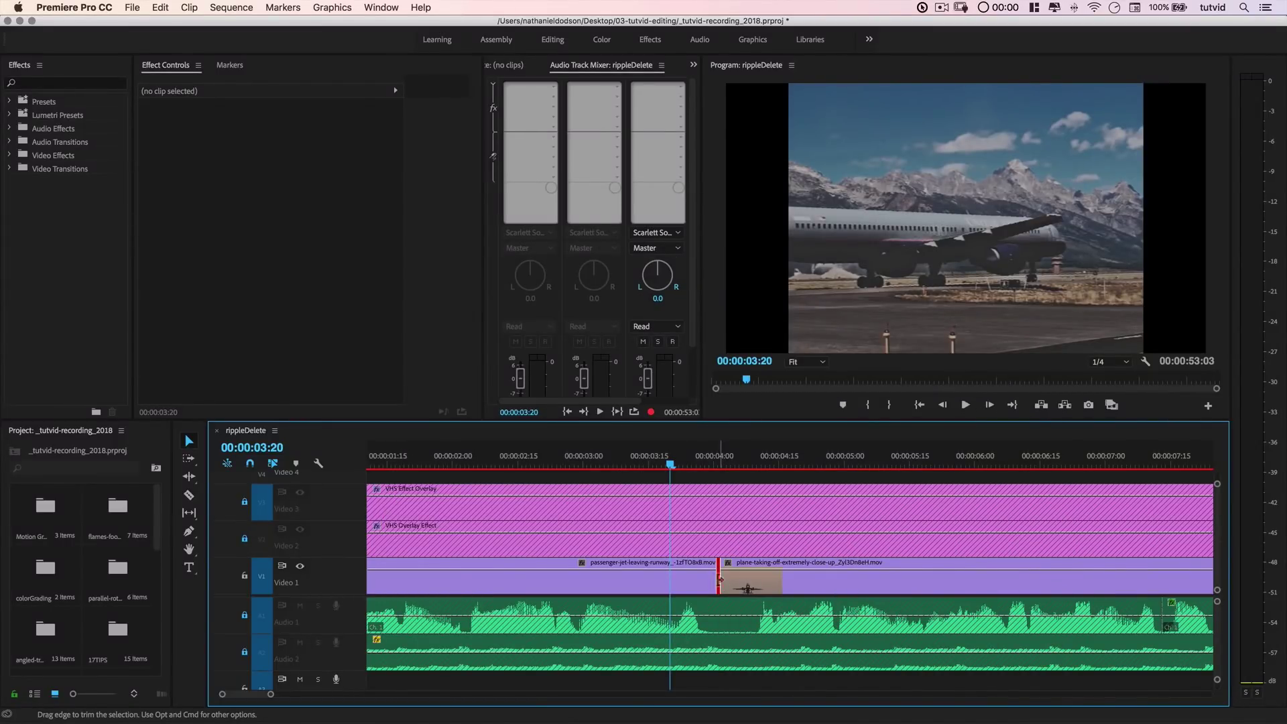
{"action": "key", "text": "alt+Right"}
{"action": "key", "text": "alt+Right"}
{"action": "key", "text": "alt+Right"}
{"action": "key", "text": "alt+Right"}
{"action": "key", "text": "alt+Right"}
{"action": "key", "text": "alt+Right"}
{"action": "key", "text": "alt+Right"}
{"action": "key", "text": "alt+Right"}
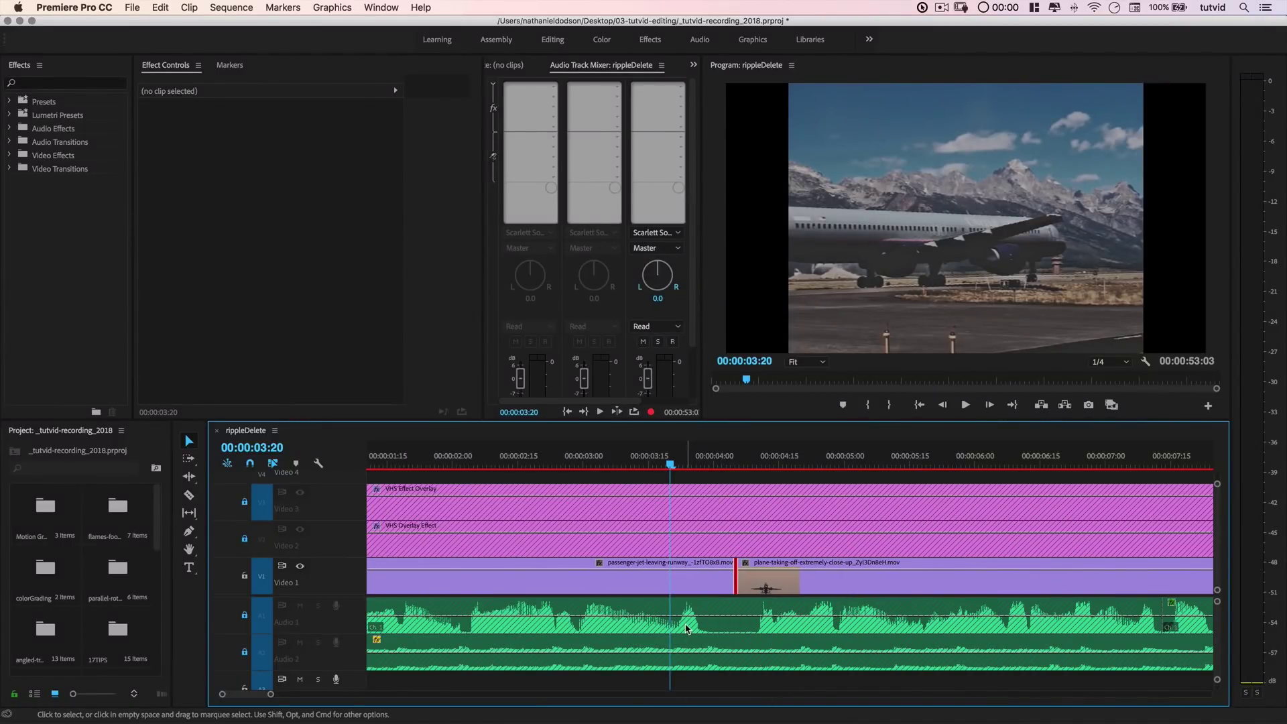
{"action": "key", "text": "alt+Left"}
{"action": "key", "text": "alt+Left"}
{"action": "key", "text": "alt+Left"}
{"action": "key", "text": "alt+Left"}
{"action": "key", "text": "alt+Left"}
{"action": "key", "text": "alt+Left"}
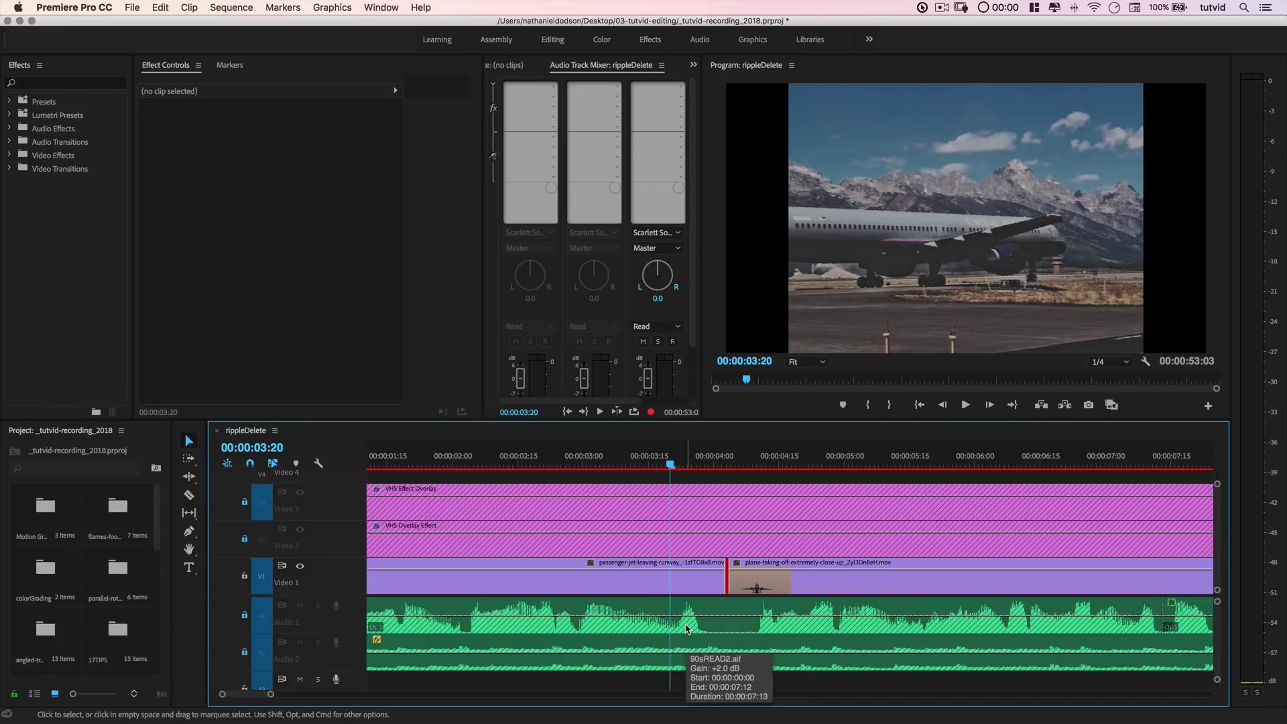
{"action": "key", "text": "alt+Right"}
{"action": "key", "text": "alt+Right"}
{"action": "key", "text": "alt+Right"}
{"action": "key", "text": "alt+Right"}
{"action": "key", "text": "alt+Right"}
{"action": "key", "text": "alt+Right"}
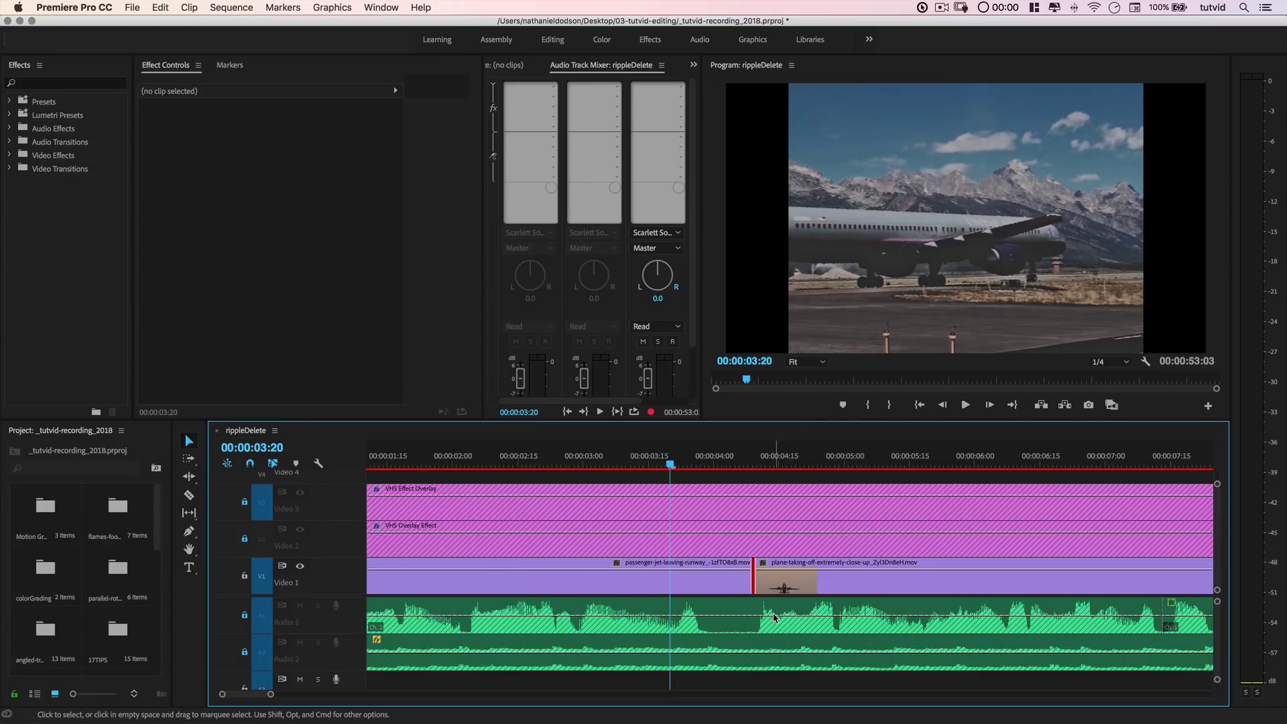
Play the sequence from before the rolled cut on Video 1 to check its timing against the voiceover
{"action": "left_click", "coordinate": [613, 460]}
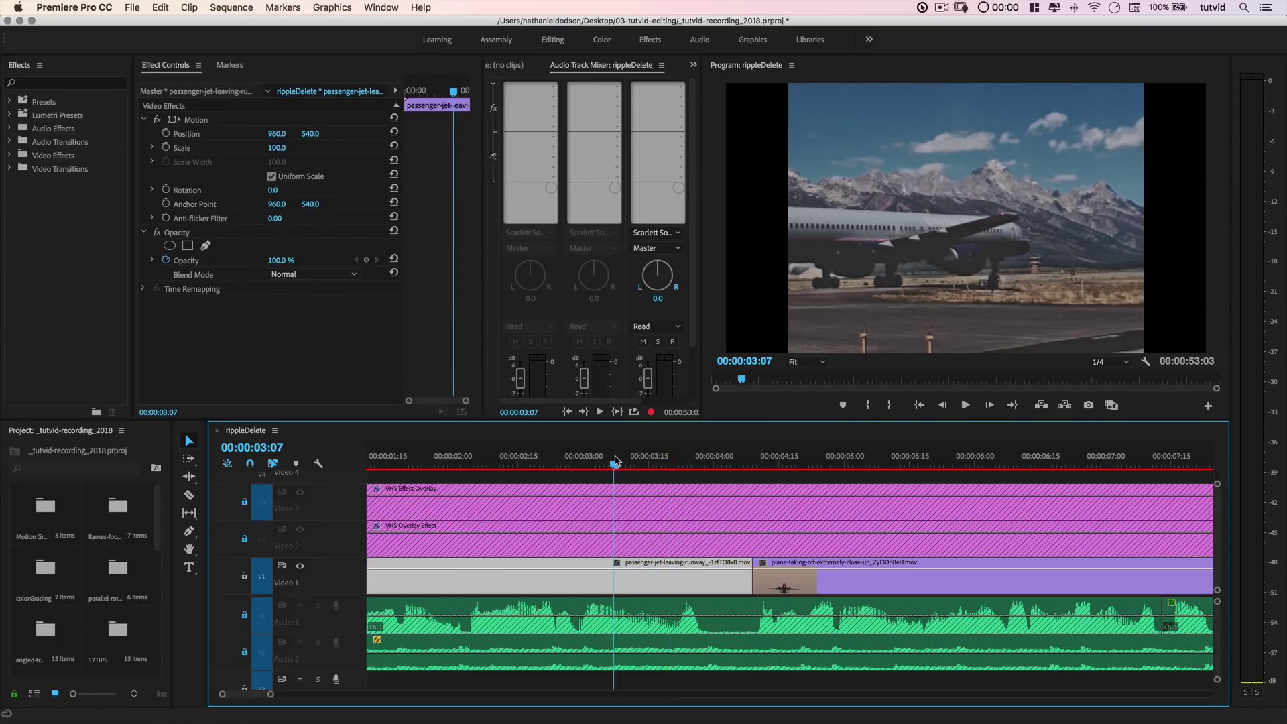
{"action": "left_click_drag", "start_coordinate": [538, 463], "coordinate": [502, 463]}
{"action": "key", "text": "space"}
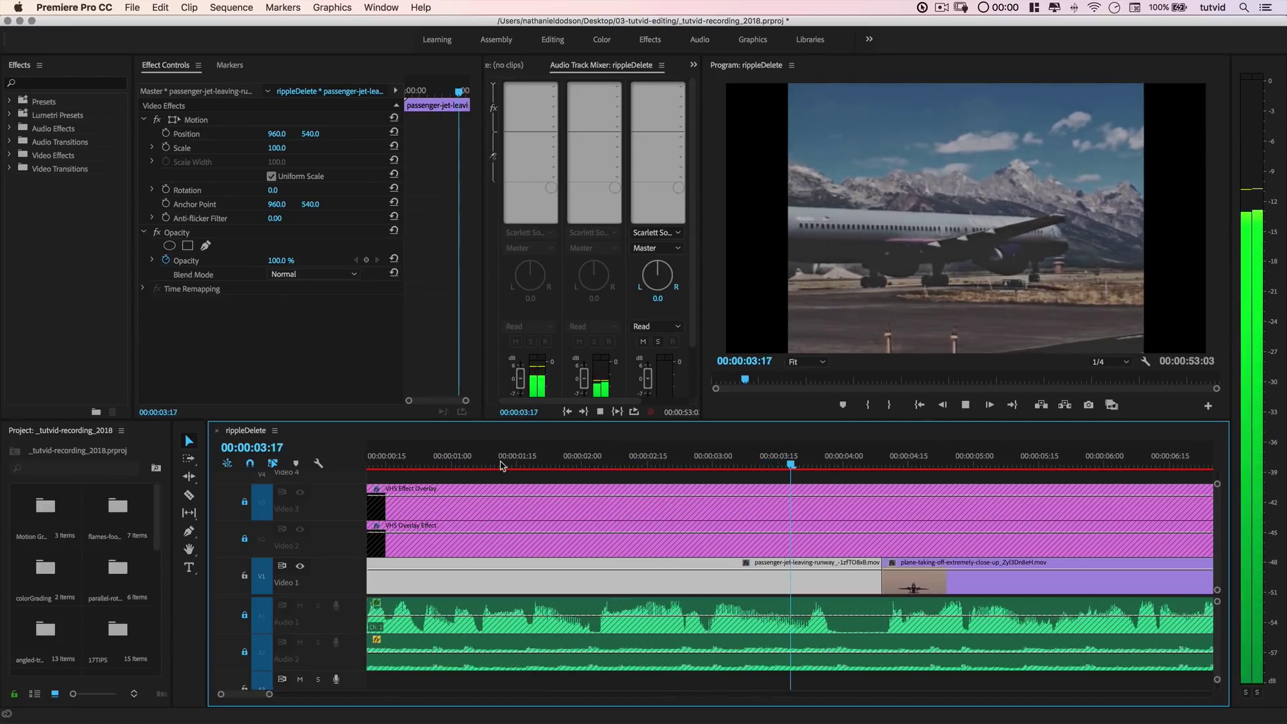
{"action": "key", "text": "space"}
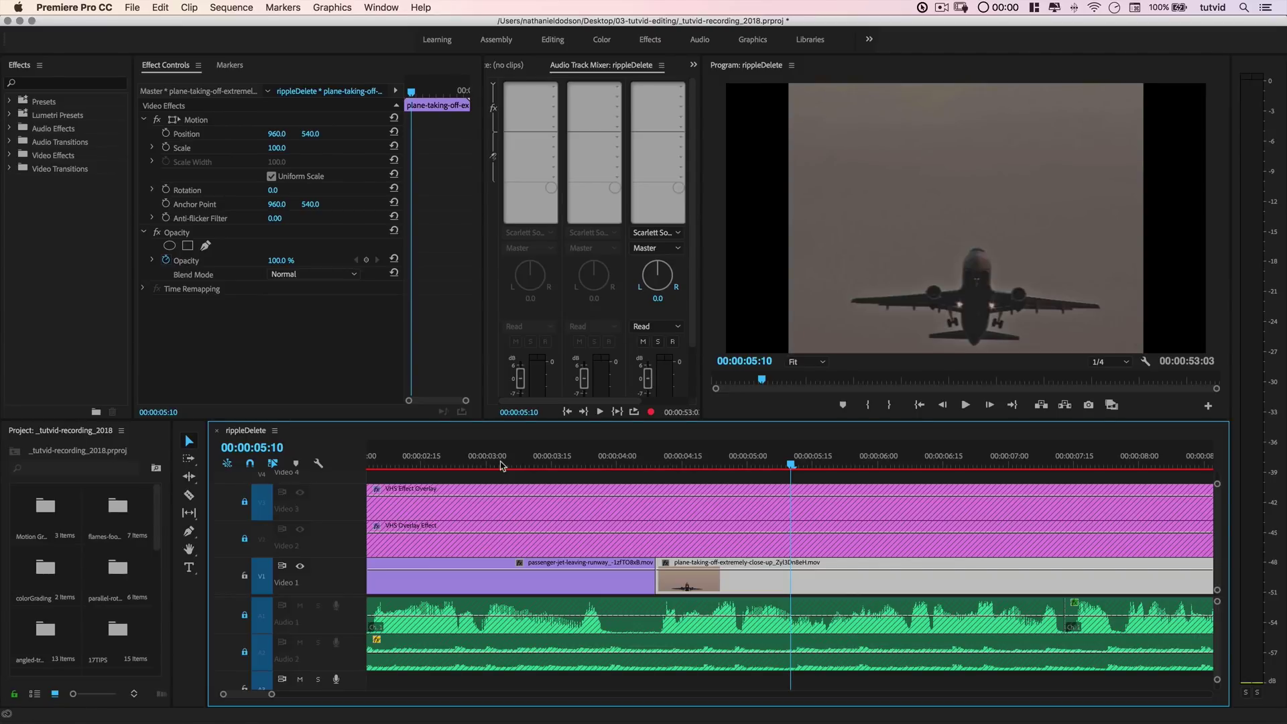
Play the plane-taking-off-extremely-close-up section from 00:00:08:22 to listen for the next pause in the voiceover
{"action": "key", "text": "minus"}
{"action": "key", "text": "minus"}
{"action": "key", "text": "minus"}
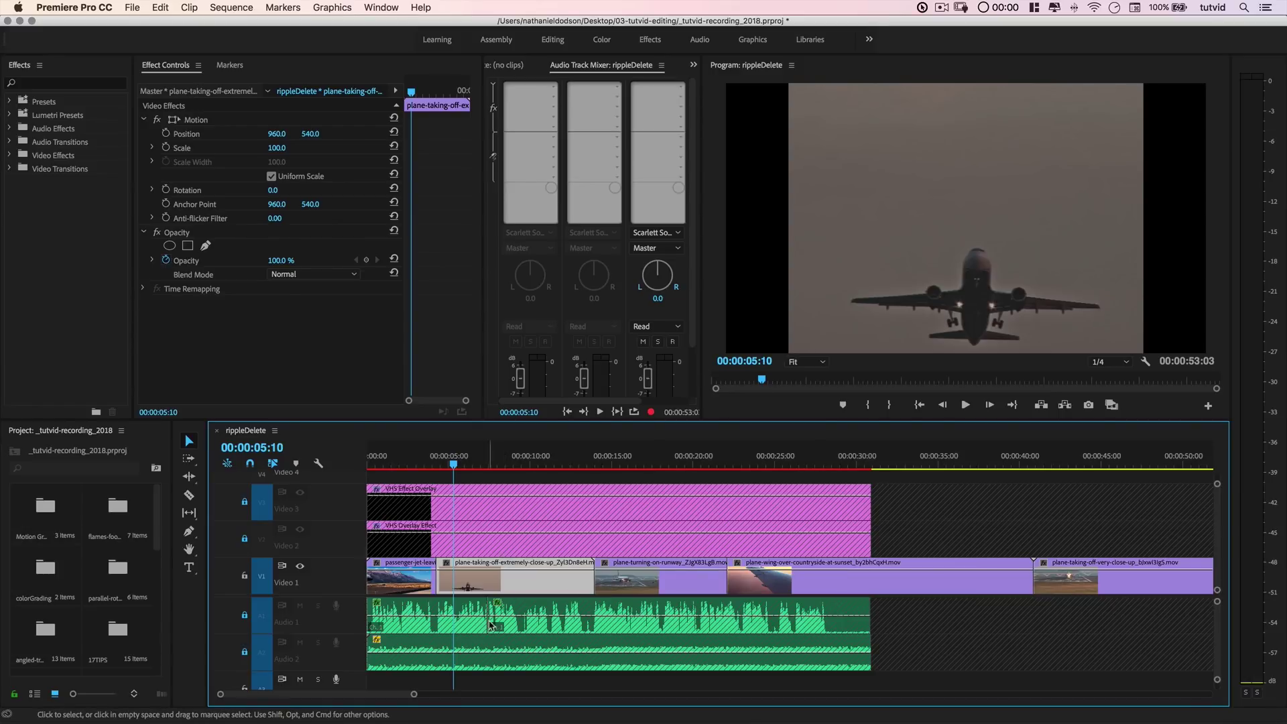
{"action": "key", "text": "equal"}
{"action": "scroll", "coordinate": [602, 594], "scroll_direction": "right", "scroll_amount": 2}
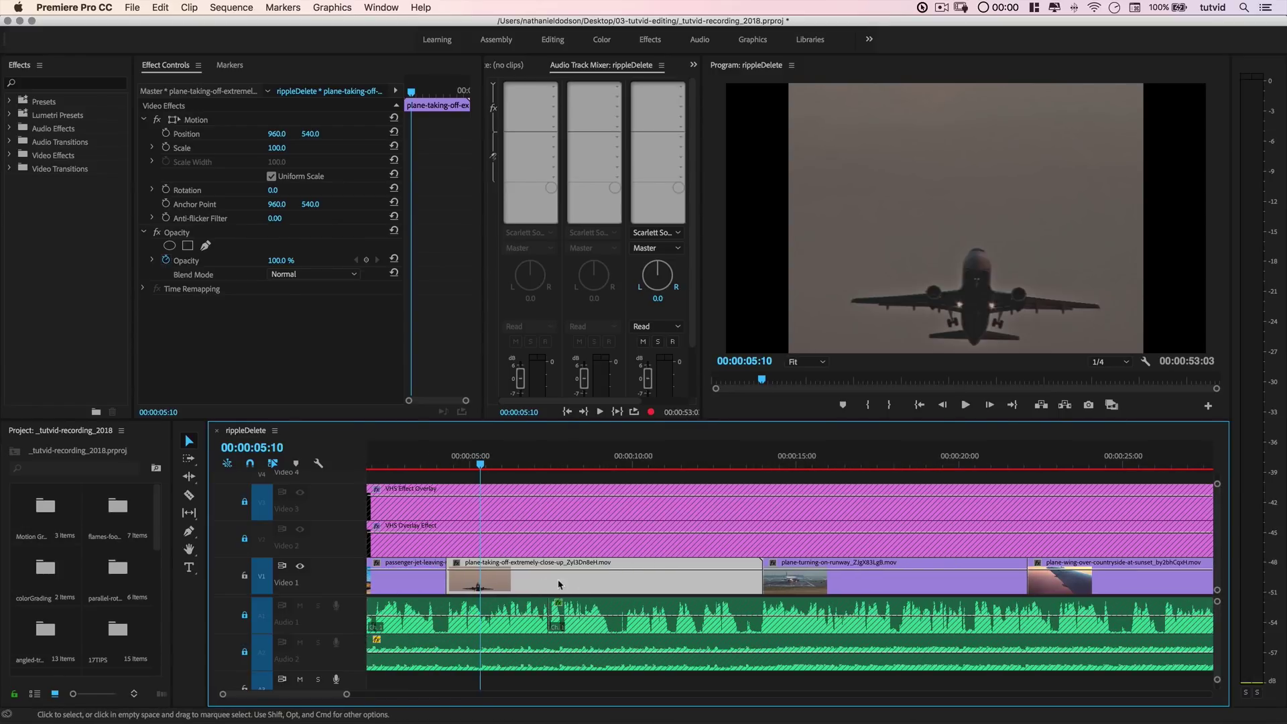
{"action": "left_click_drag", "start_coordinate": [504, 460], "coordinate": [591, 467]}
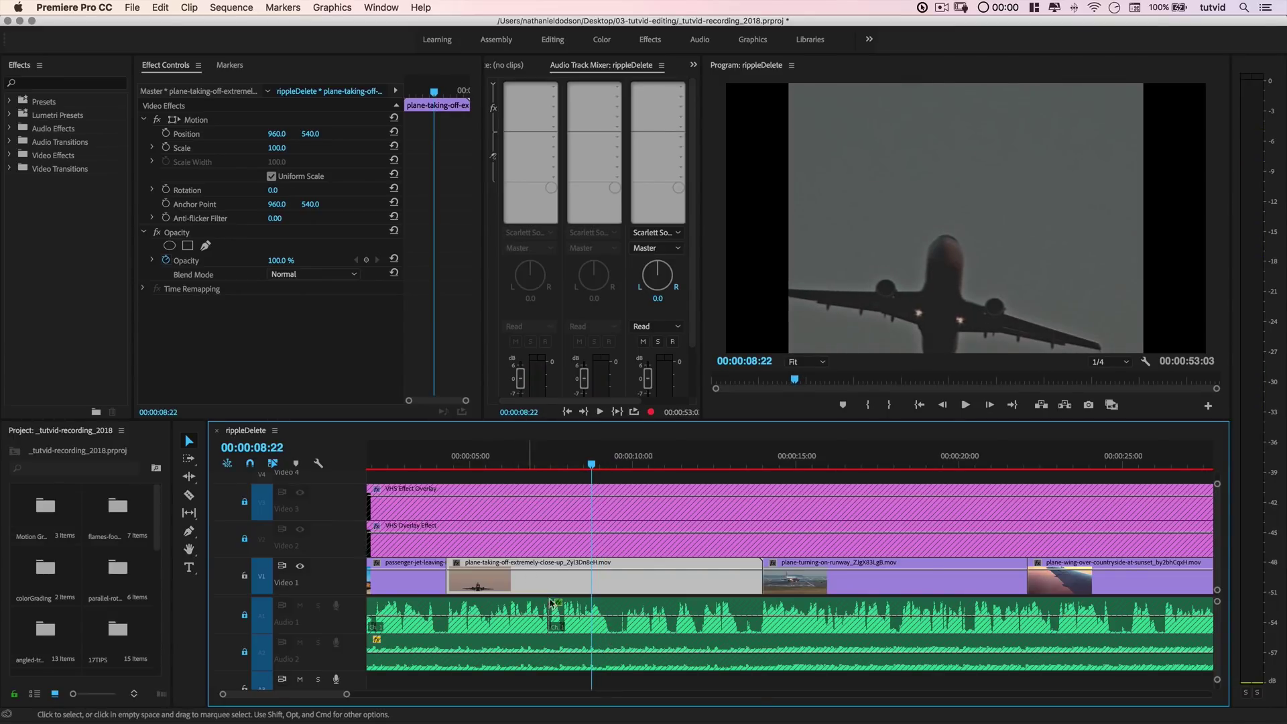
{"action": "scroll", "coordinate": [501, 549], "scroll_direction": "left", "scroll_amount": 2}
{"action": "key", "text": "space"}
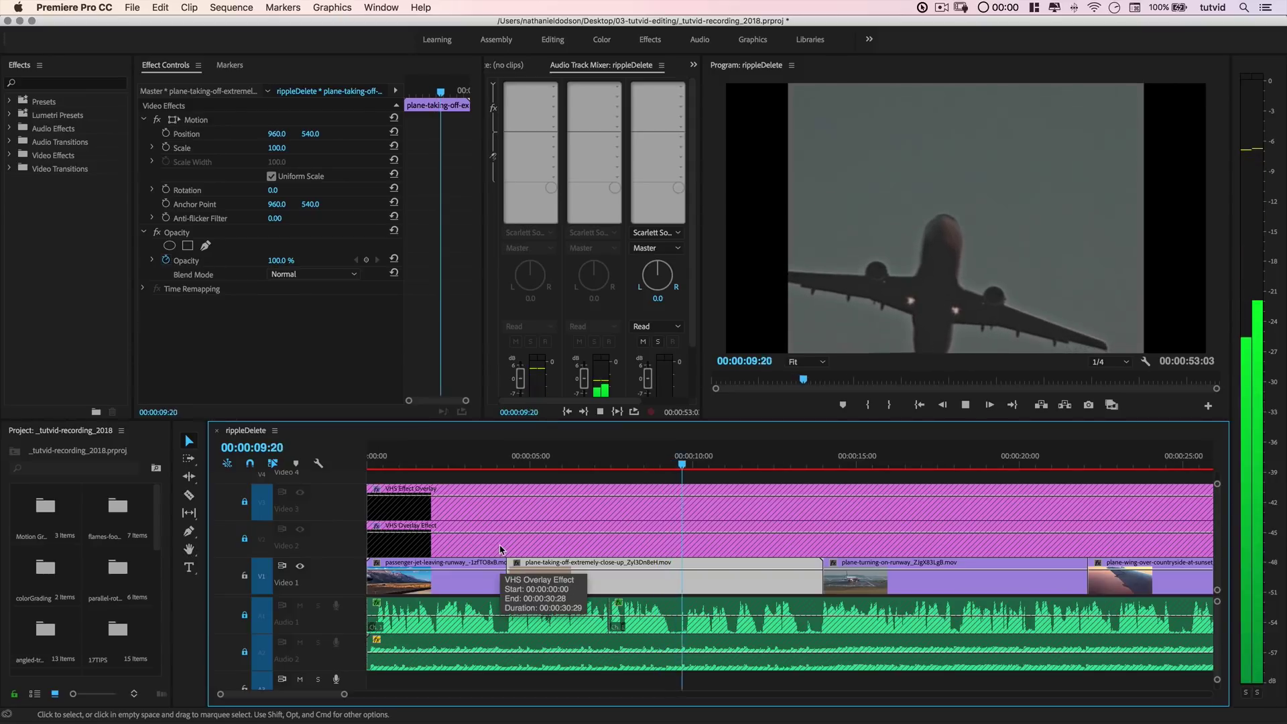
{"action": "key", "text": "space"}
Continue playback through the plane-taking-off-extremely-close-up clip and place the playhead at 00:00:10:10
{"action": "key", "text": "space"}
{"action": "key", "text": "space"}
{"action": "left_click_drag", "start_coordinate": [744, 465], "coordinate": [616, 464]}
{"action": "key", "text": "space"}
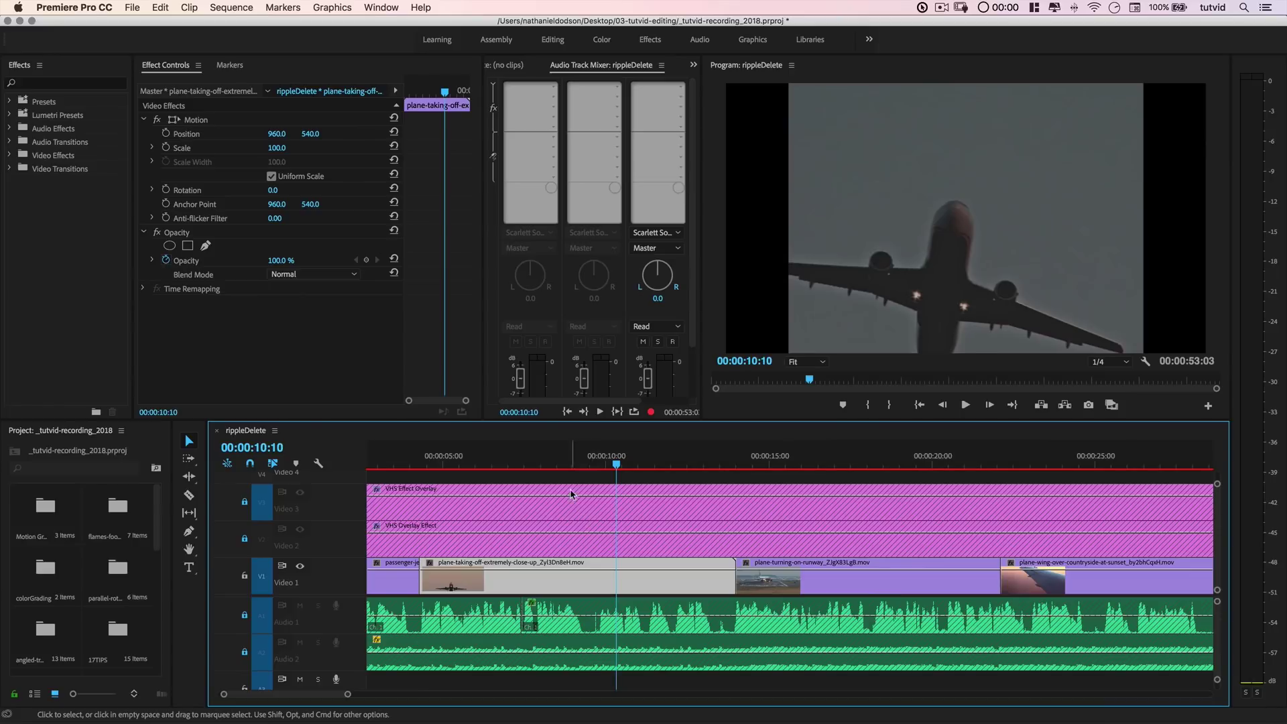
Ripple trim the end of the plane-taking-off-extremely-close-up clip on Video 1 to 00:00:09:09
{"action": "mouse_move", "coordinate": [601, 465]}
{"action": "left_mouse_down"}
{"action": "mouse_move", "coordinate": [557, 463]}
{"action": "mouse_move", "coordinate": [583, 464]}
{"action": "left_mouse_up"}
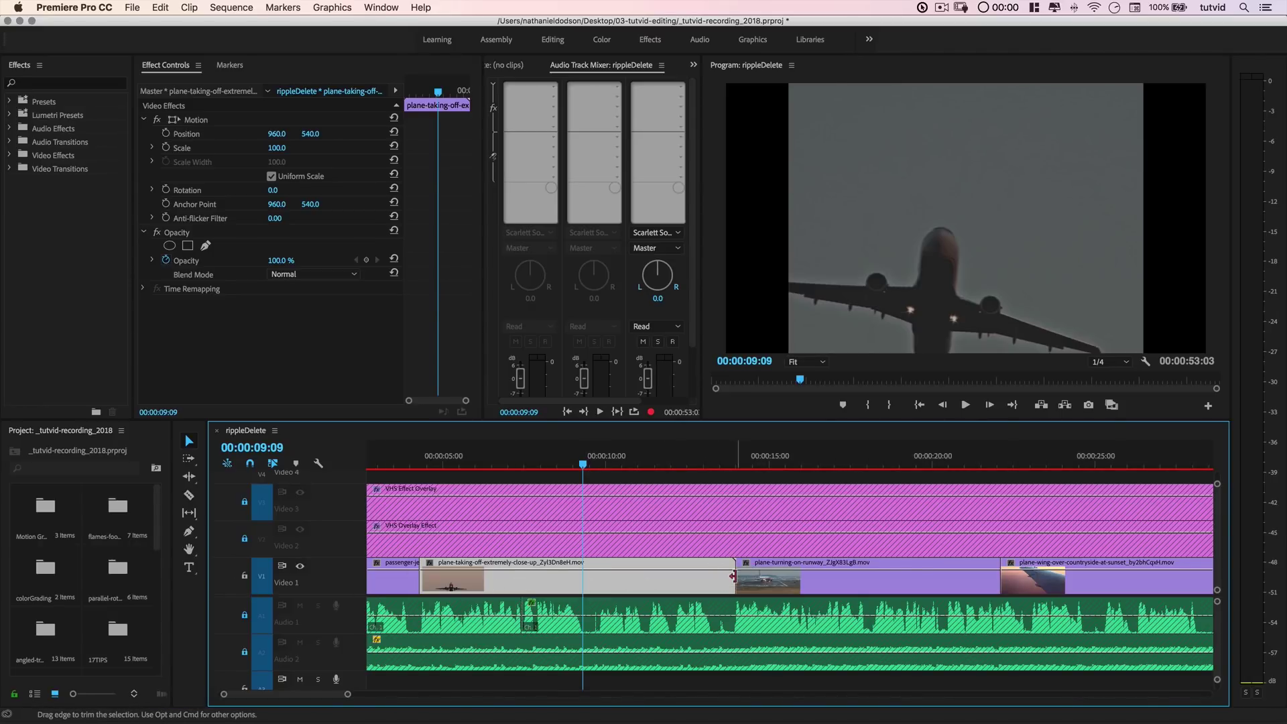
{"action": "key", "text": "w"}
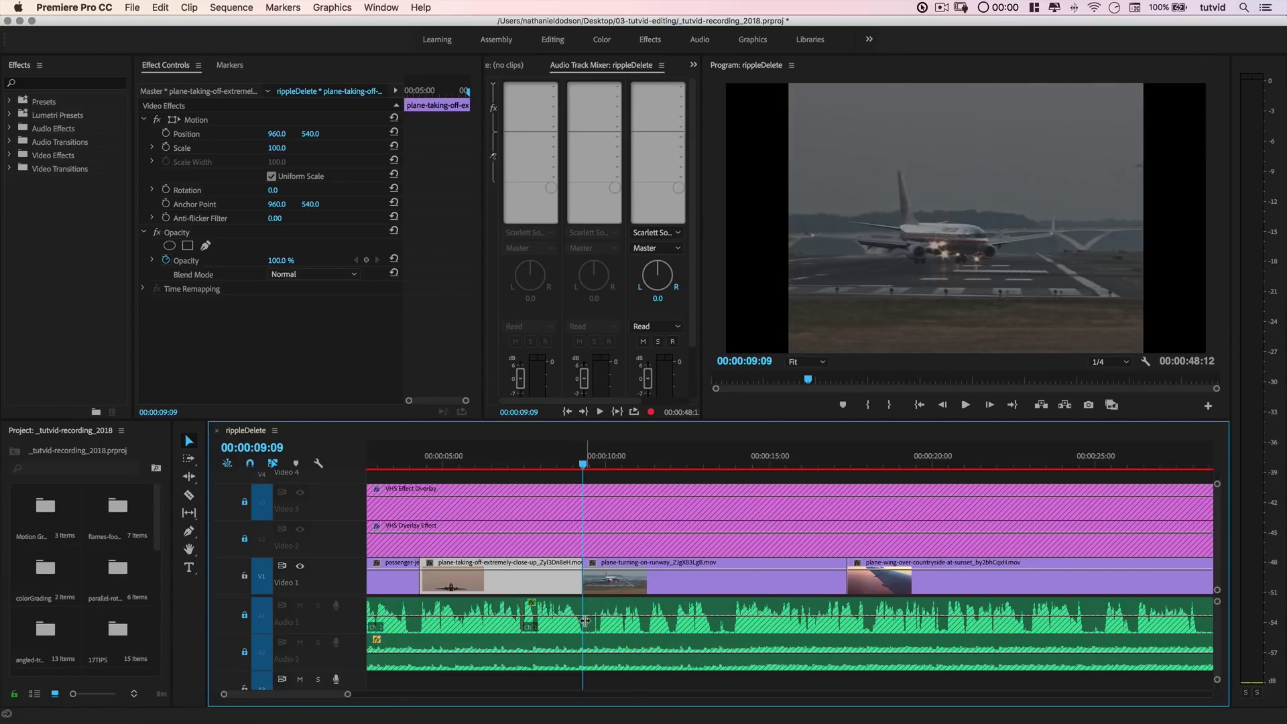
Look up the shortcuts for the ripple trim commands by searching "Rippl" in the keyboard shortcut settings, leaving them without changes
{"action": "left_click", "coordinate": [104, 8]}
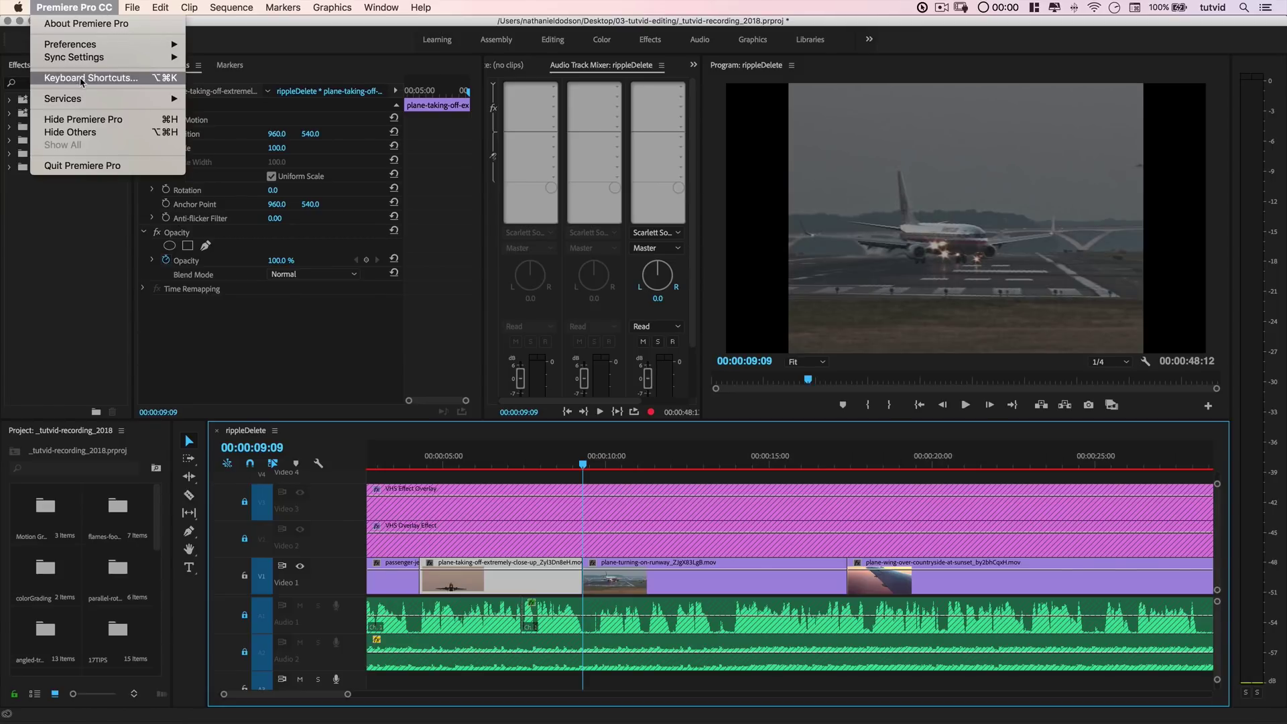
{"action": "mouse_move", "coordinate": [169, 2]}
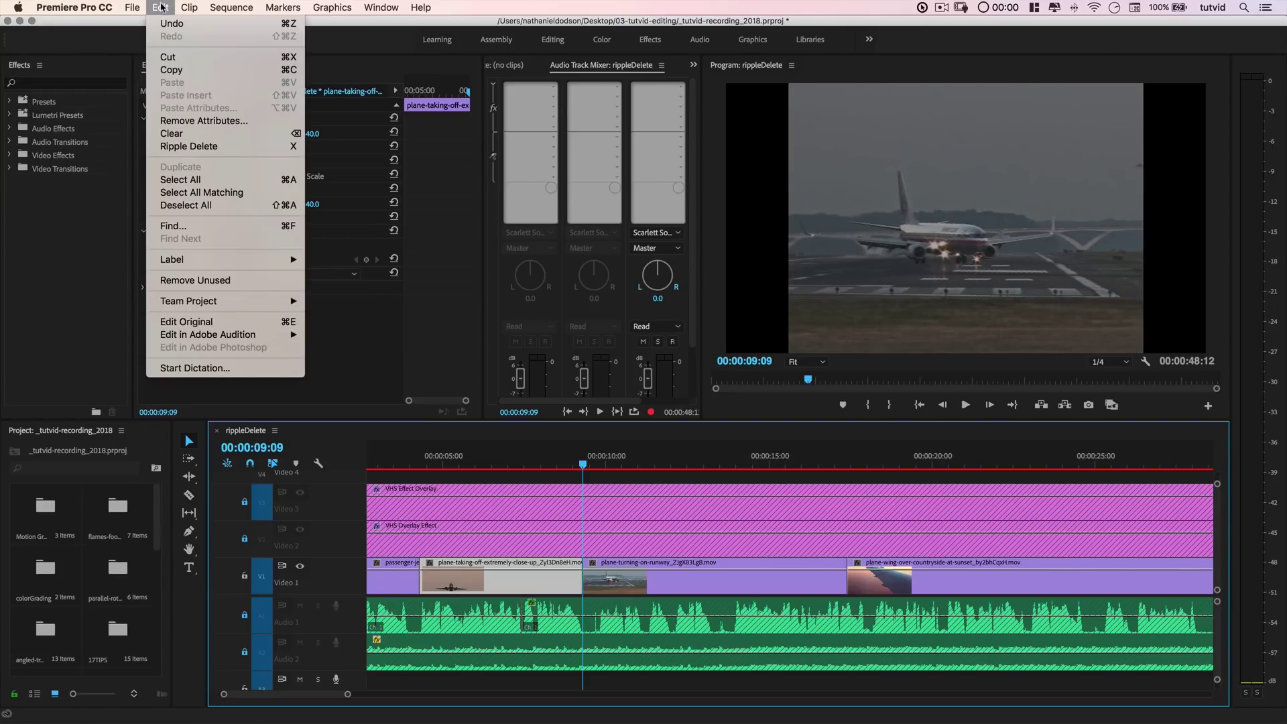
{"action": "mouse_move", "coordinate": [99, 6]}
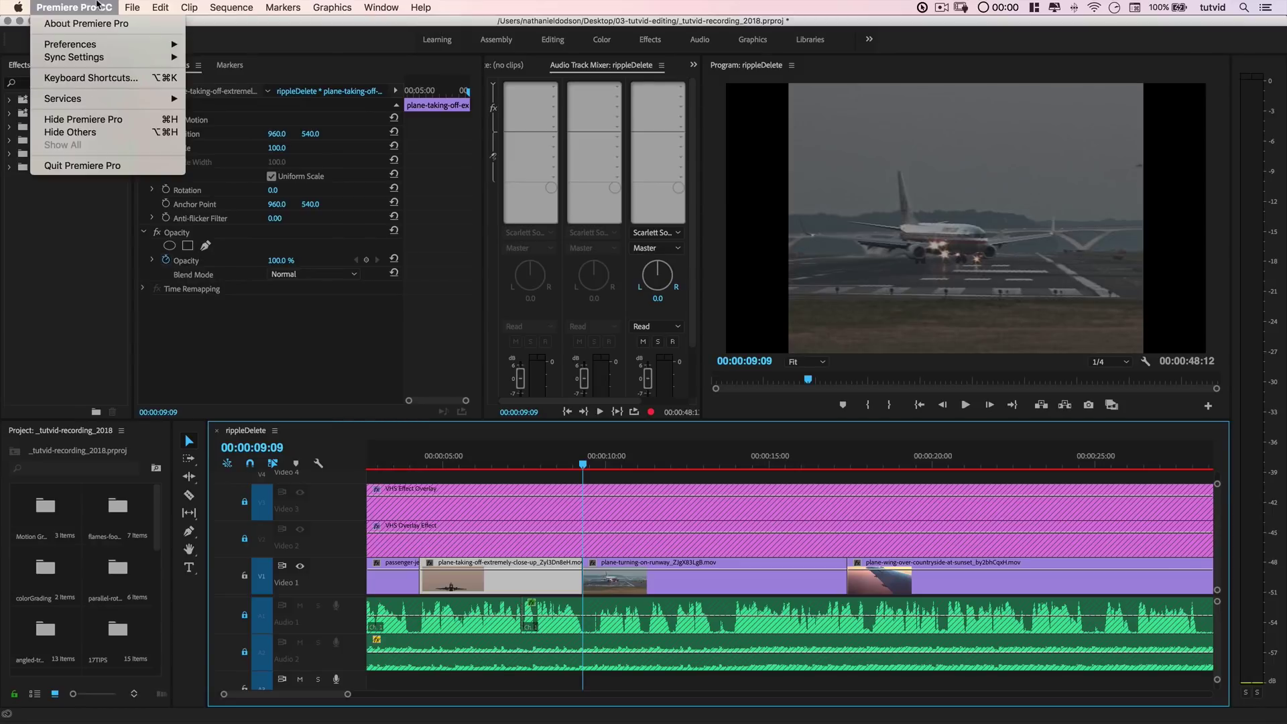
{"action": "left_click", "coordinate": [77, 76]}
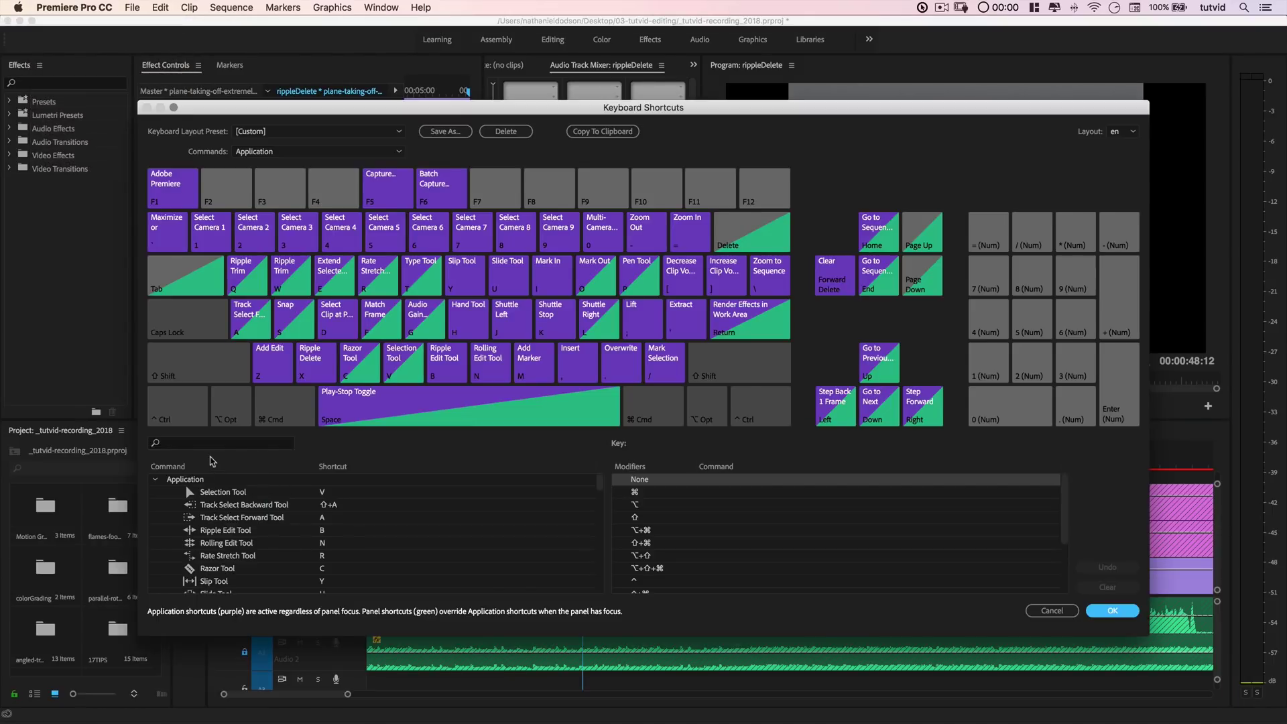
{"action": "left_click", "coordinate": [208, 443]}
{"action": "type", "text": "Rippl"}
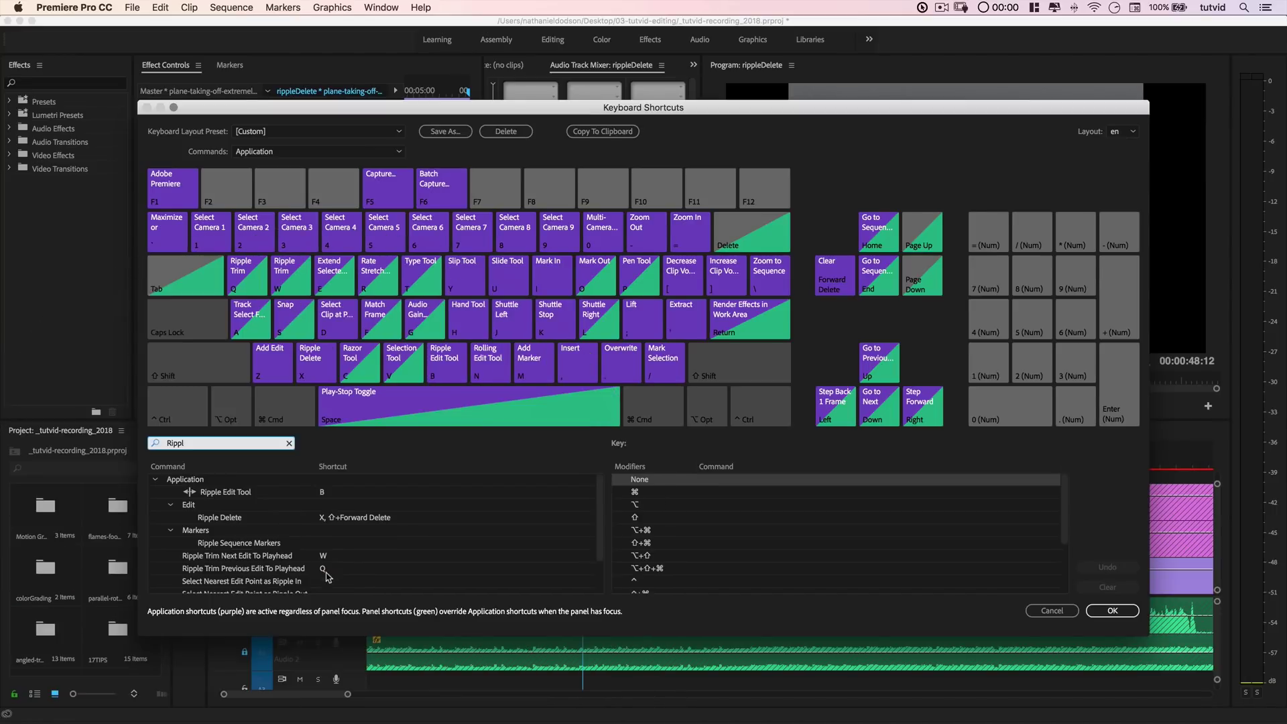
{"action": "left_click", "coordinate": [1053, 611]}
Try ripple trimming the start of the plane-turning-on-runway clip to 00:00:12:04, and undo the trim
{"action": "left_click_drag", "start_coordinate": [626, 460], "coordinate": [676, 460]}
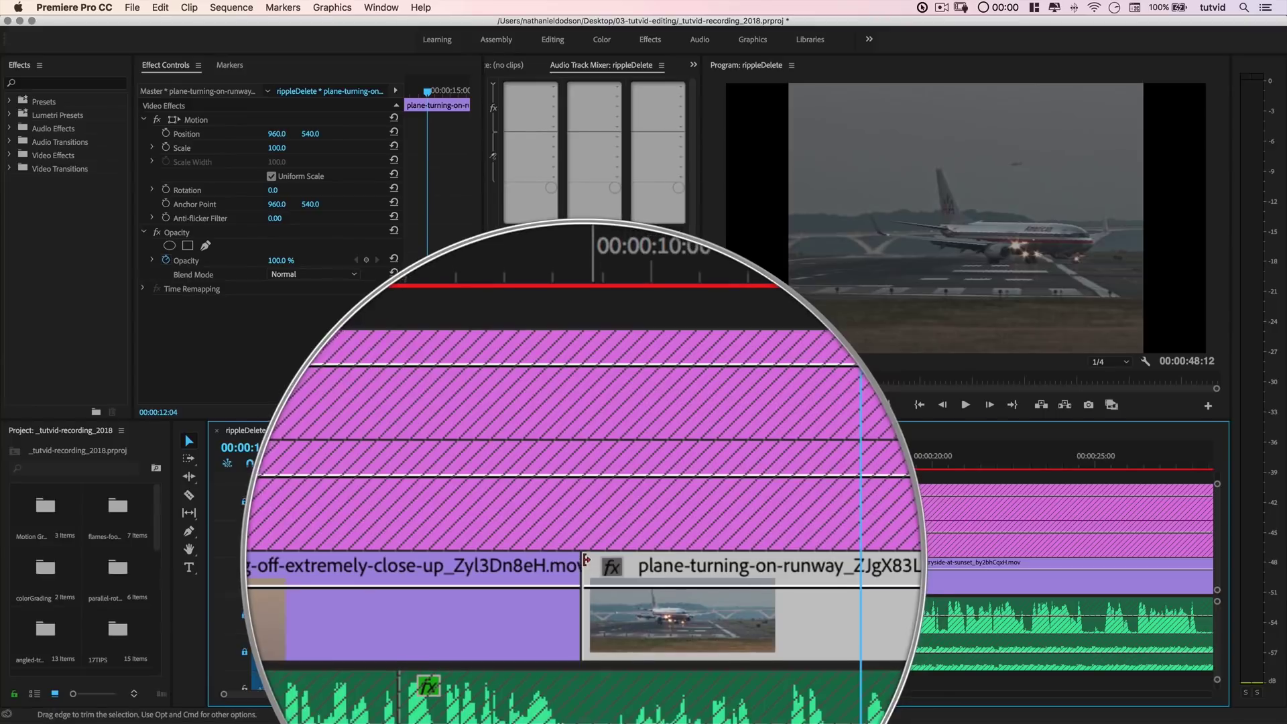
{"action": "key", "text": "q"}
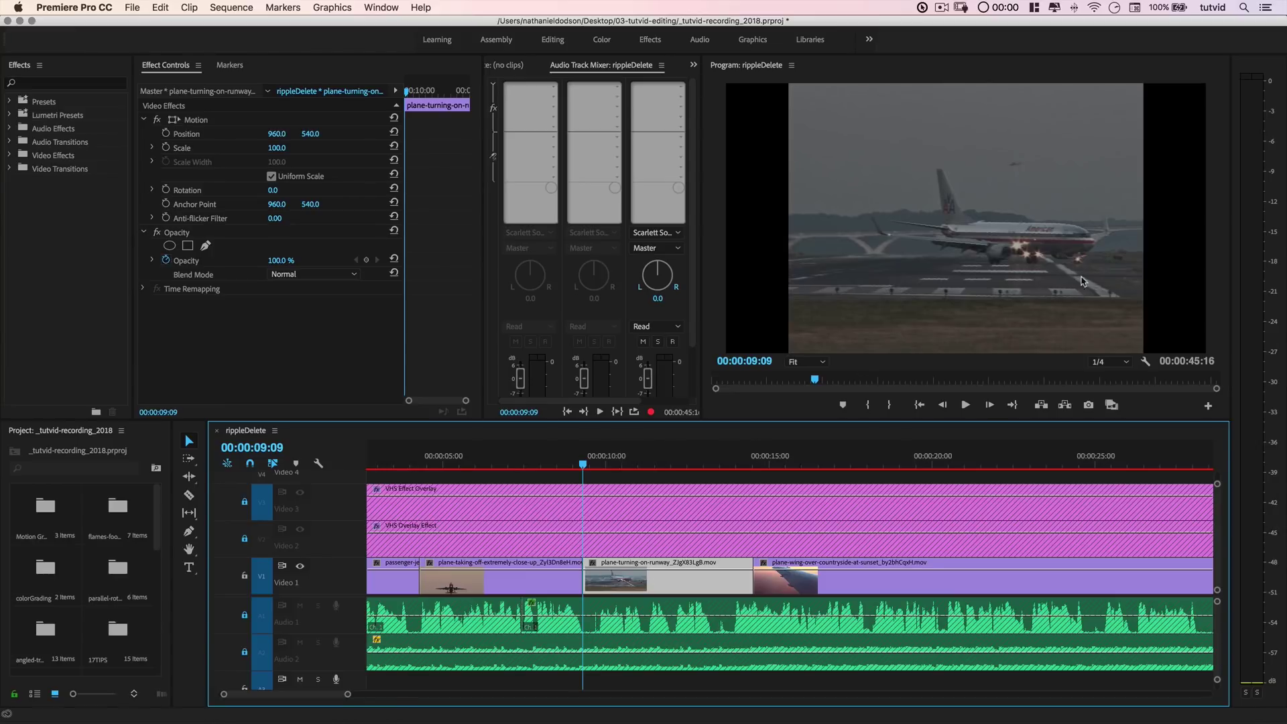
{"action": "left_click_drag", "start_coordinate": [590, 463], "coordinate": [656, 477]}
{"action": "key", "text": "super+z"}
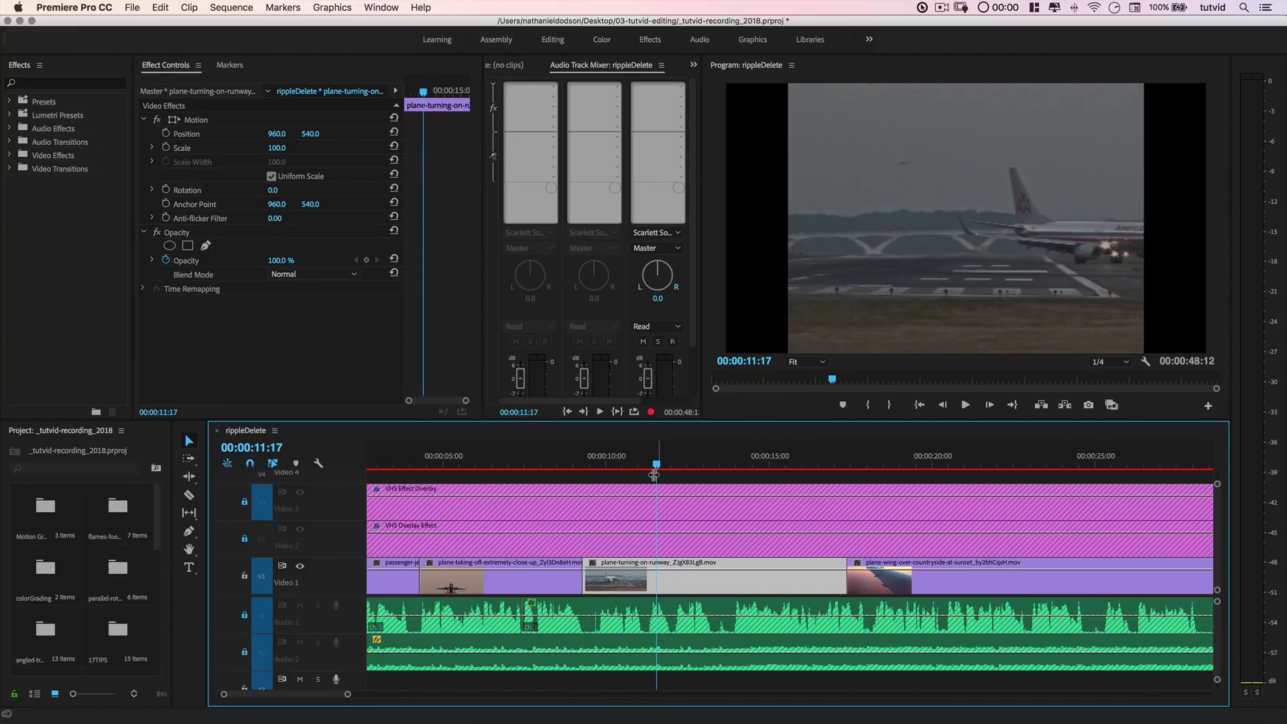
Play the plane-turning-on-runway clip to find the voiceover pause and ripple trim its end to 00:00:14:18
{"action": "left_click_drag", "start_coordinate": [658, 464], "coordinate": [903, 480]}
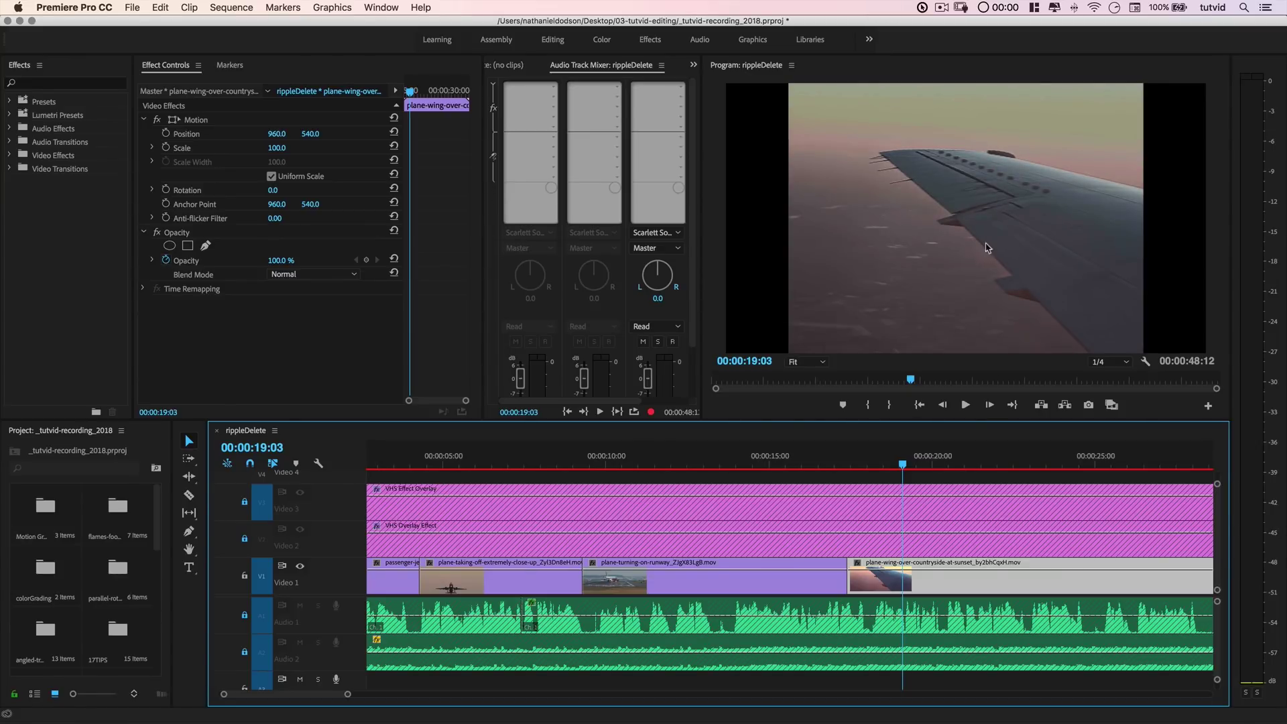
{"action": "left_click_drag", "start_coordinate": [723, 466], "coordinate": [696, 466]}
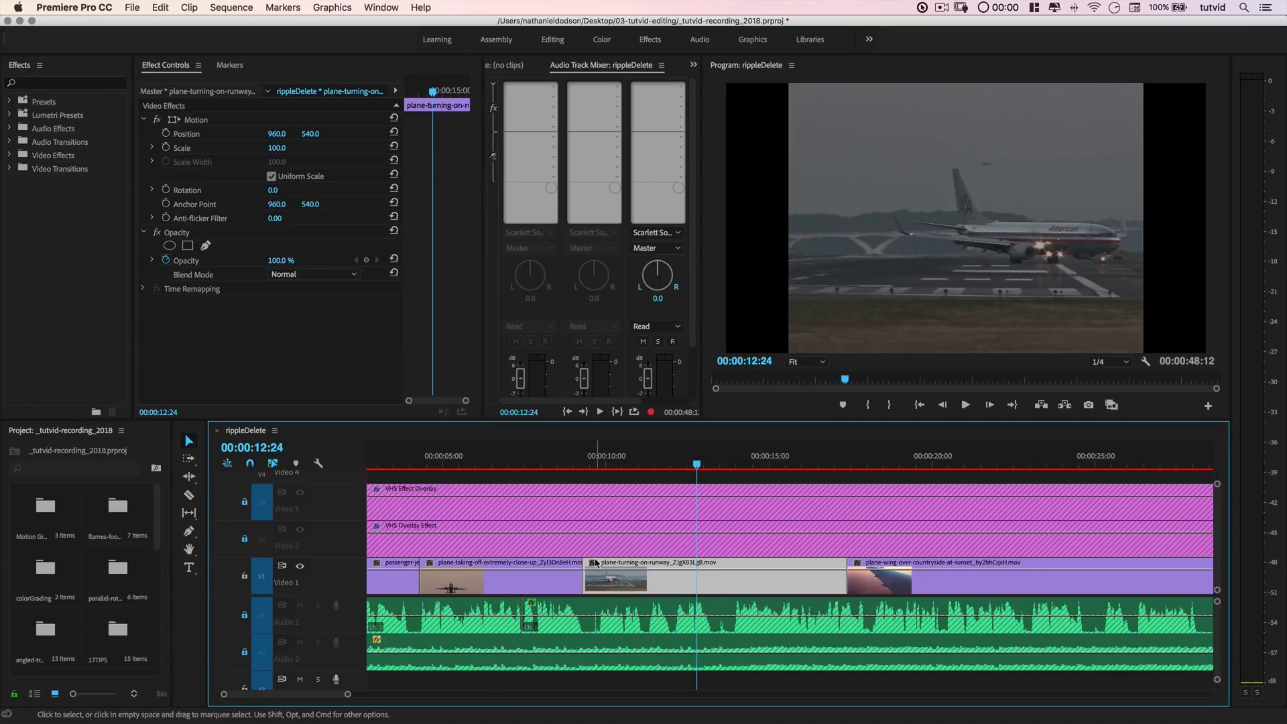
{"action": "key", "text": "space"}
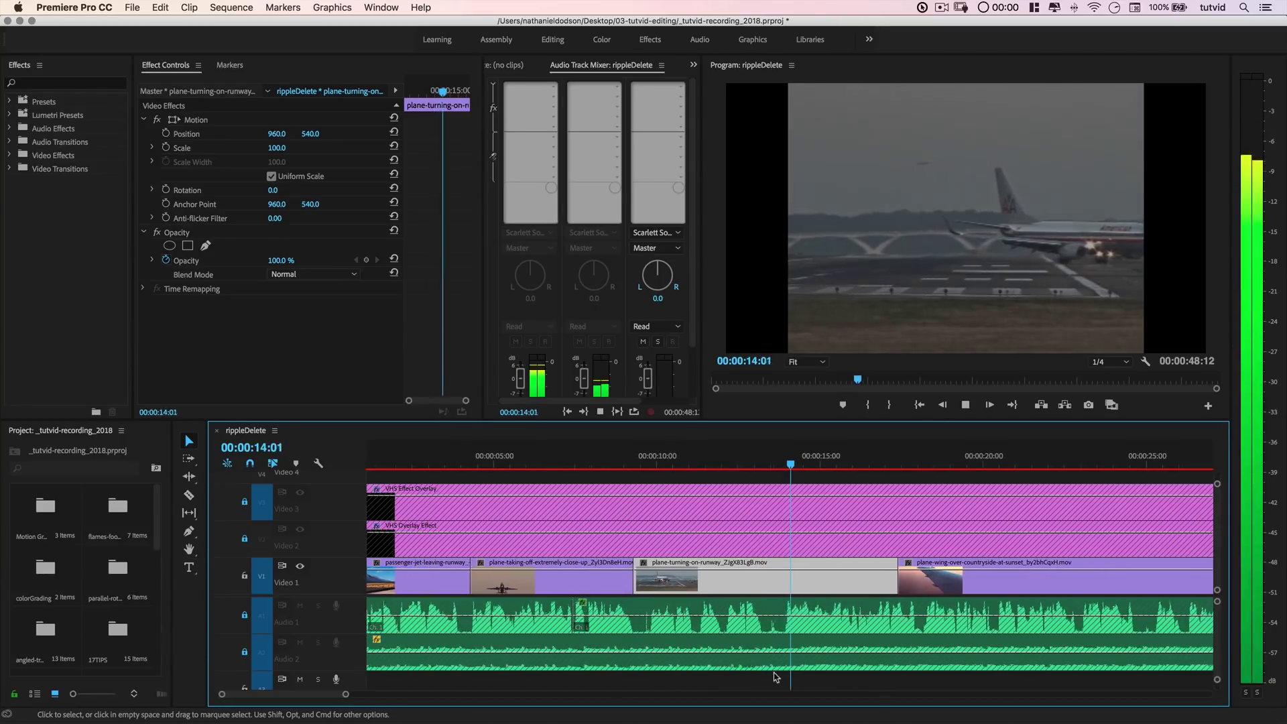
{"action": "key", "text": "space"}
{"action": "left_click_drag", "start_coordinate": [791, 467], "coordinate": [773, 472]}
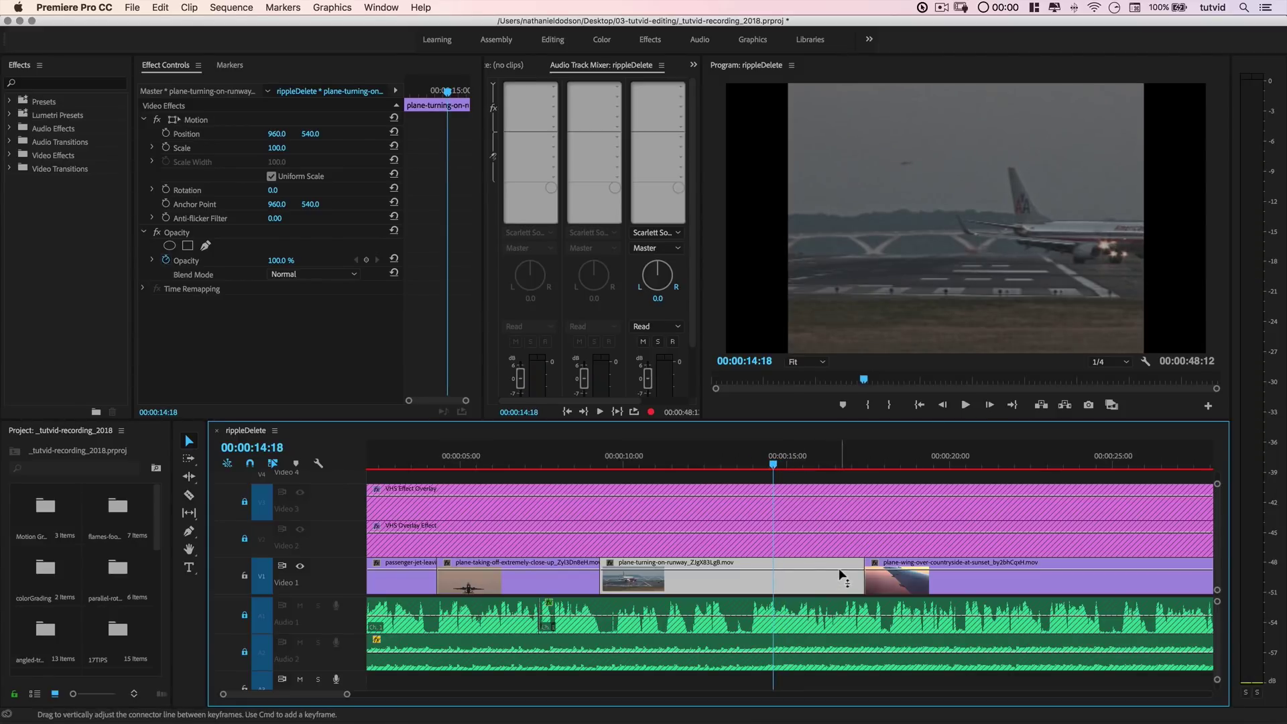
{"action": "key", "text": "w"}
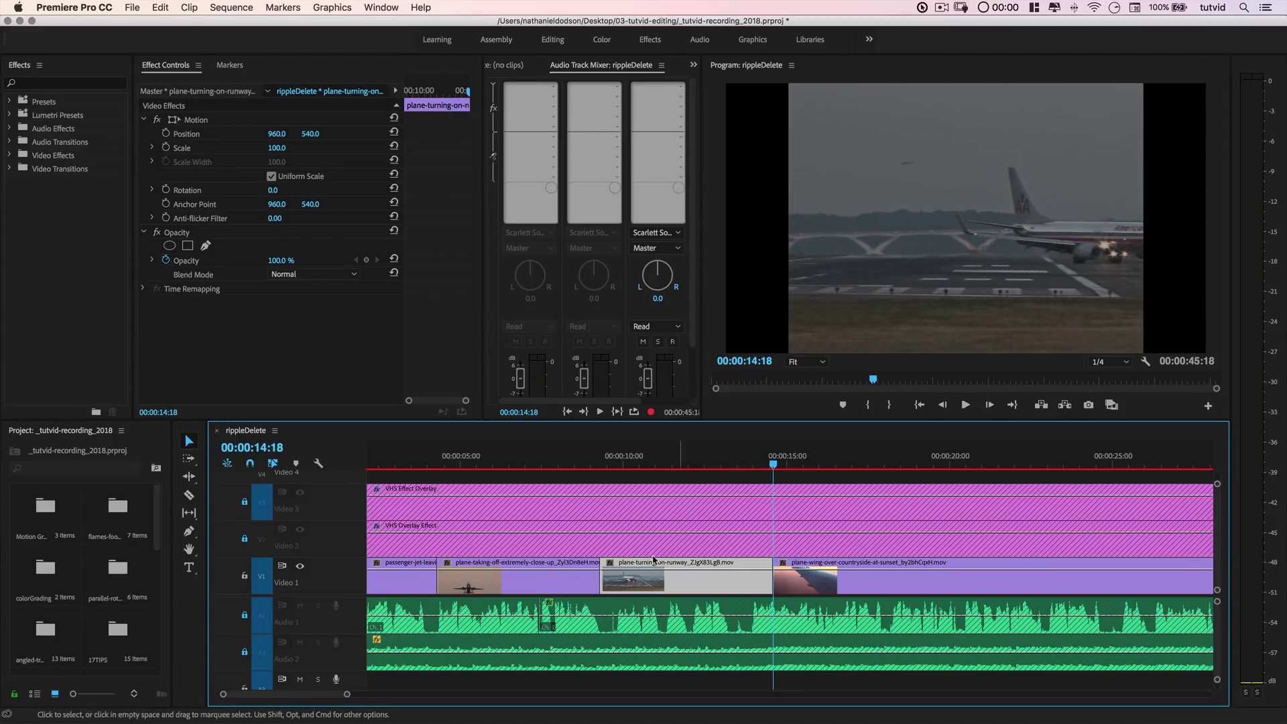
Play from 00:00:11:29 across the cut into the plane-wing-over-countryside clip to check it against the voiceover
{"action": "left_click_drag", "start_coordinate": [772, 462], "coordinate": [687, 465]}
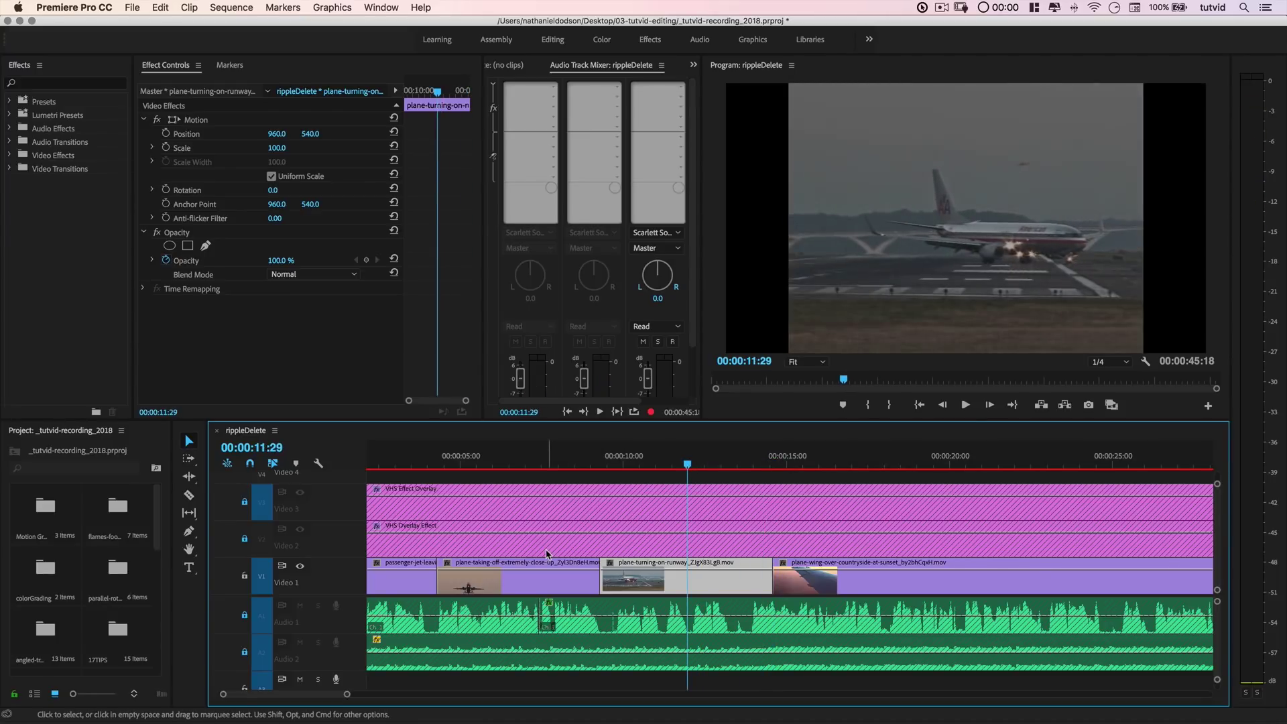
{"action": "key", "text": "space"}
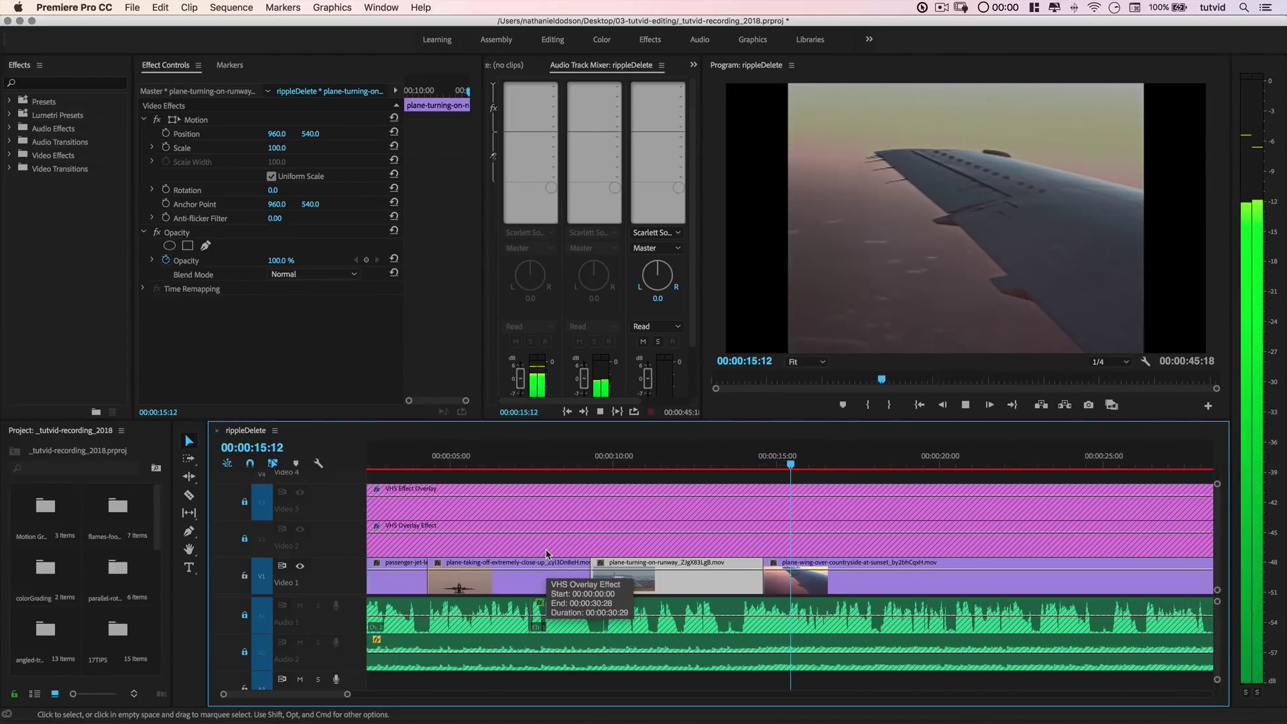
{"action": "key", "text": "space"}
Roll the cut between the plane-turning-on-runway and plane-wing-over-countryside clips about 14 frames earlier
{"action": "left_click", "coordinate": [744, 577]}
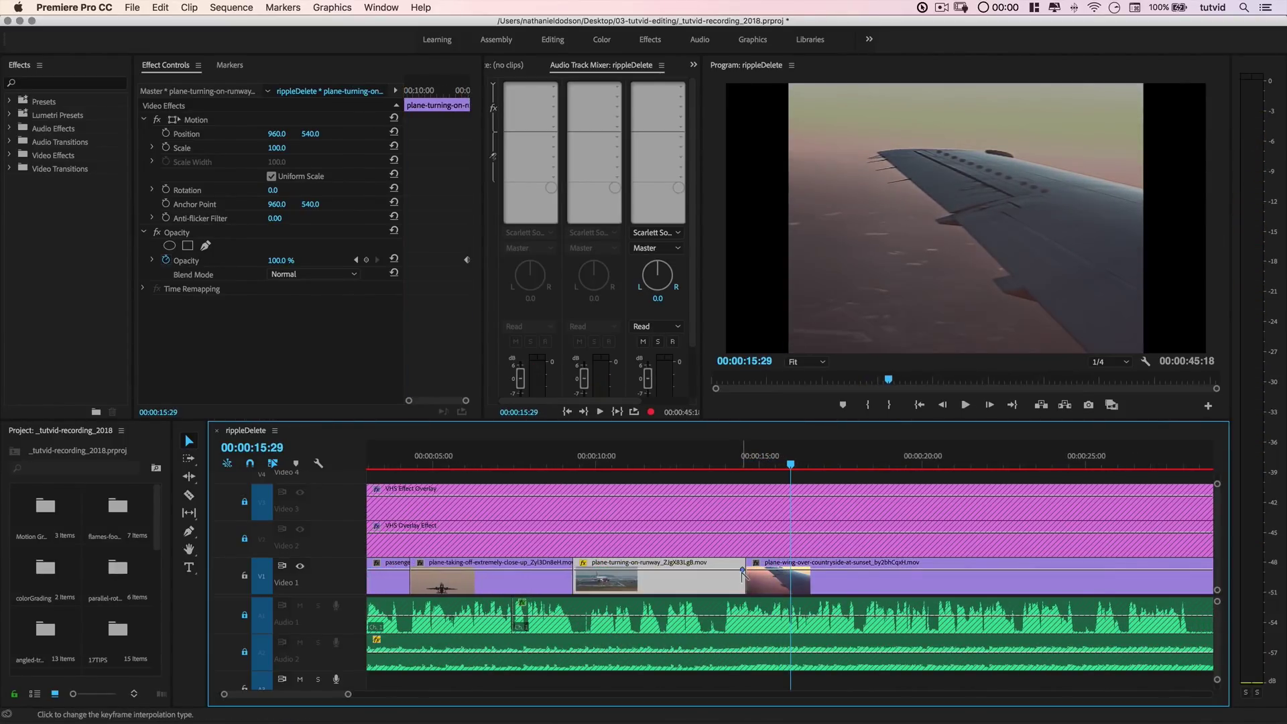
{"action": "left_click", "coordinate": [747, 577]}
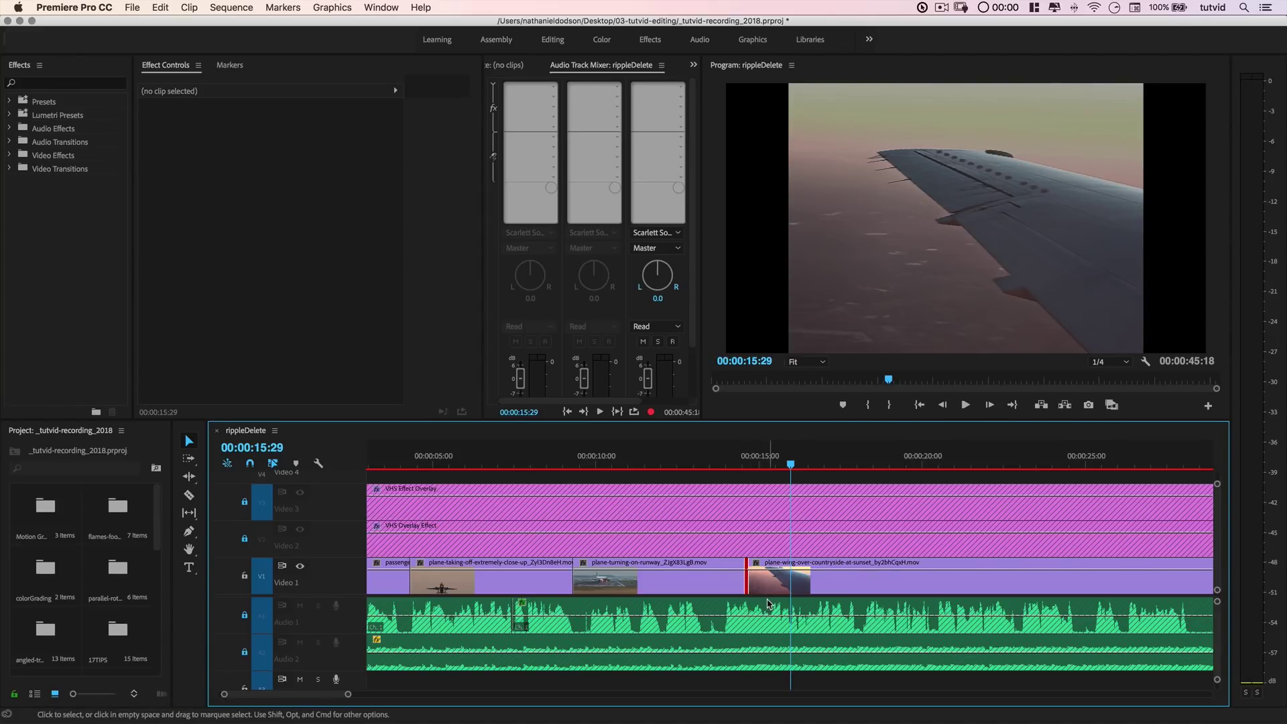
{"action": "key", "text": "alt+Left"}
{"action": "key", "text": "alt+Left"}
{"action": "key", "text": "alt+Left"}
{"action": "key", "text": "alt+Left"}
{"action": "key", "text": "alt+Left"}
{"action": "key", "text": "alt+Left"}
{"action": "key", "text": "alt+Left"}
{"action": "key", "text": "alt+Left"}
{"action": "key", "text": "alt+Left"}
{"action": "key", "text": "alt+Left"}
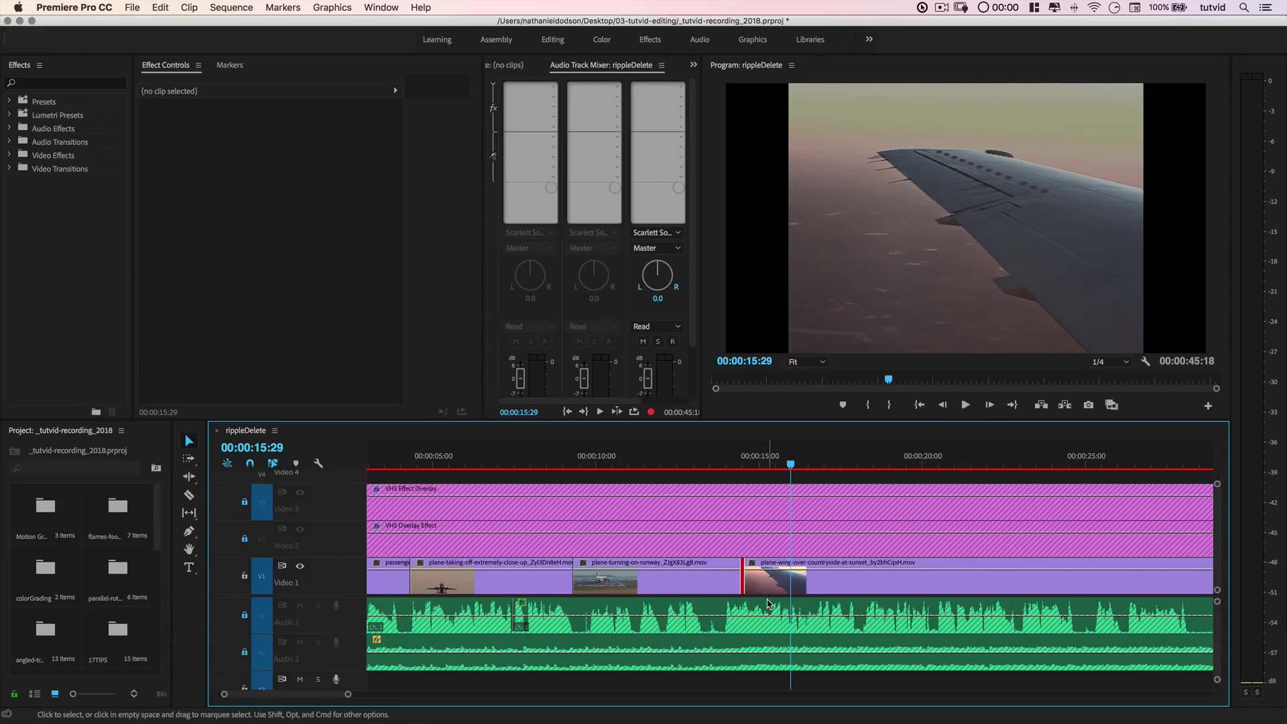
{"action": "key", "text": "alt+Left"}
{"action": "key", "text": "alt+Left"}
{"action": "key", "text": "alt+Left"}
{"action": "key", "text": "alt+Left"}
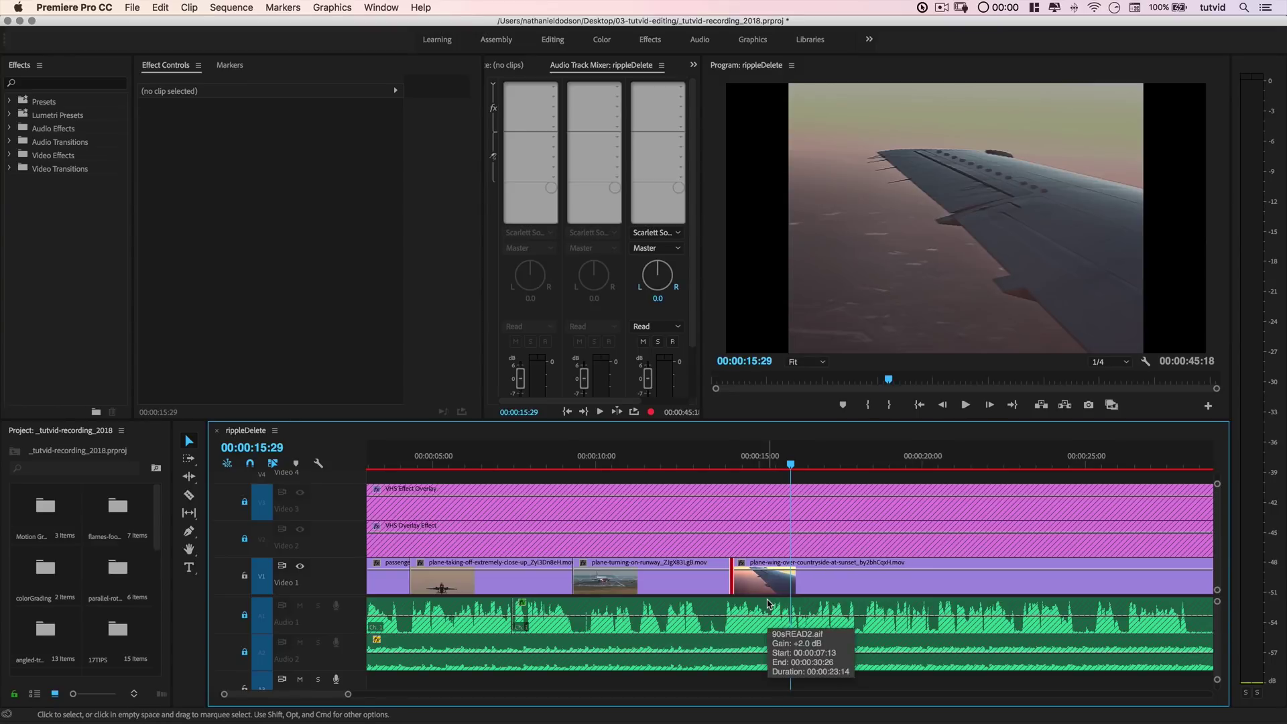
Play across the plane-wing-over-countryside cut and roll it about 4 frames later to fit the voiceover
{"action": "left_click_drag", "start_coordinate": [711, 455], "coordinate": [689, 455]}
{"action": "key", "text": "space"}
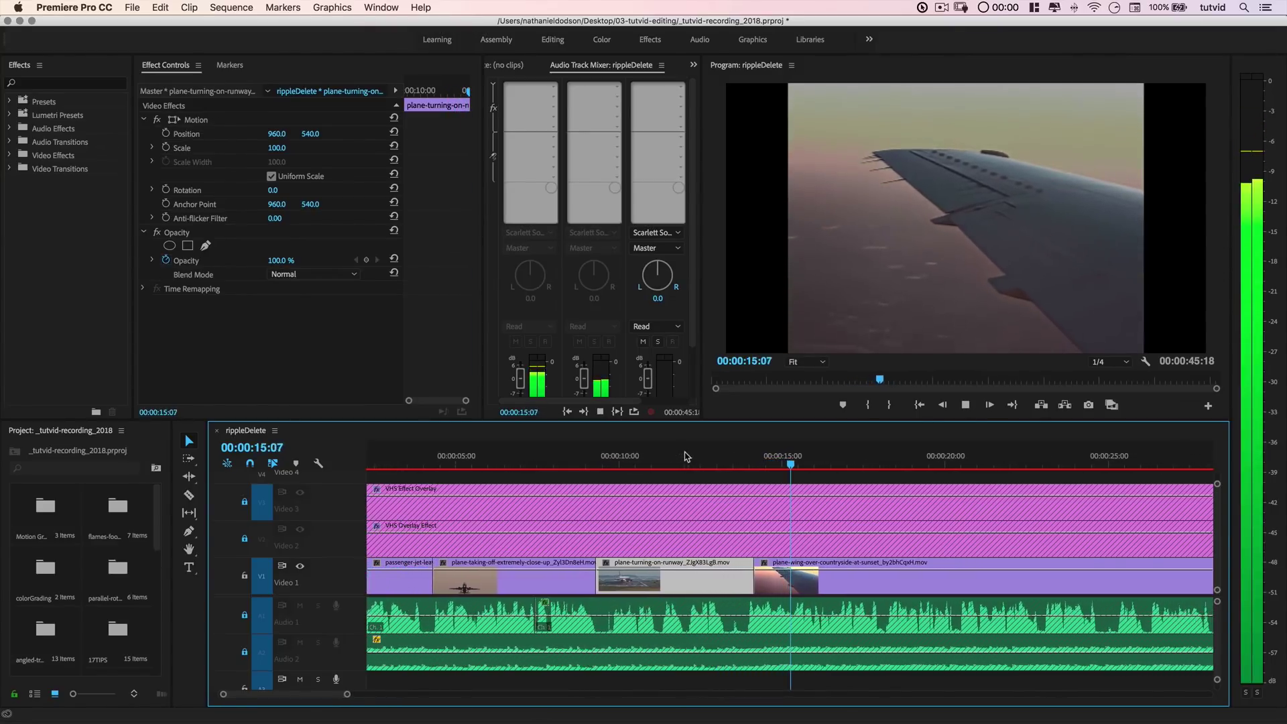
{"action": "left_click", "coordinate": [756, 560]}
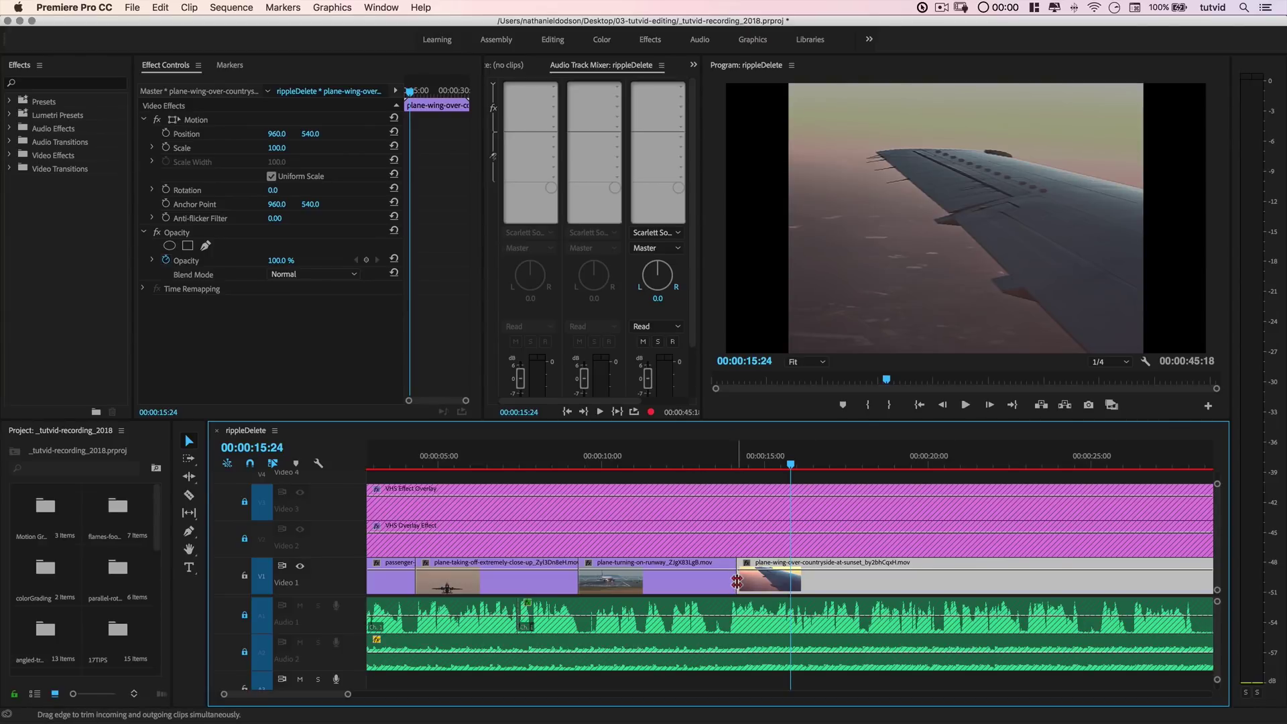
{"action": "mouse_move", "coordinate": [737, 582]}
{"action": "left_mouse_down"}
{"action": "mouse_move", "coordinate": [718, 583]}
{"action": "mouse_move", "coordinate": [741, 586]}
{"action": "left_mouse_up"}
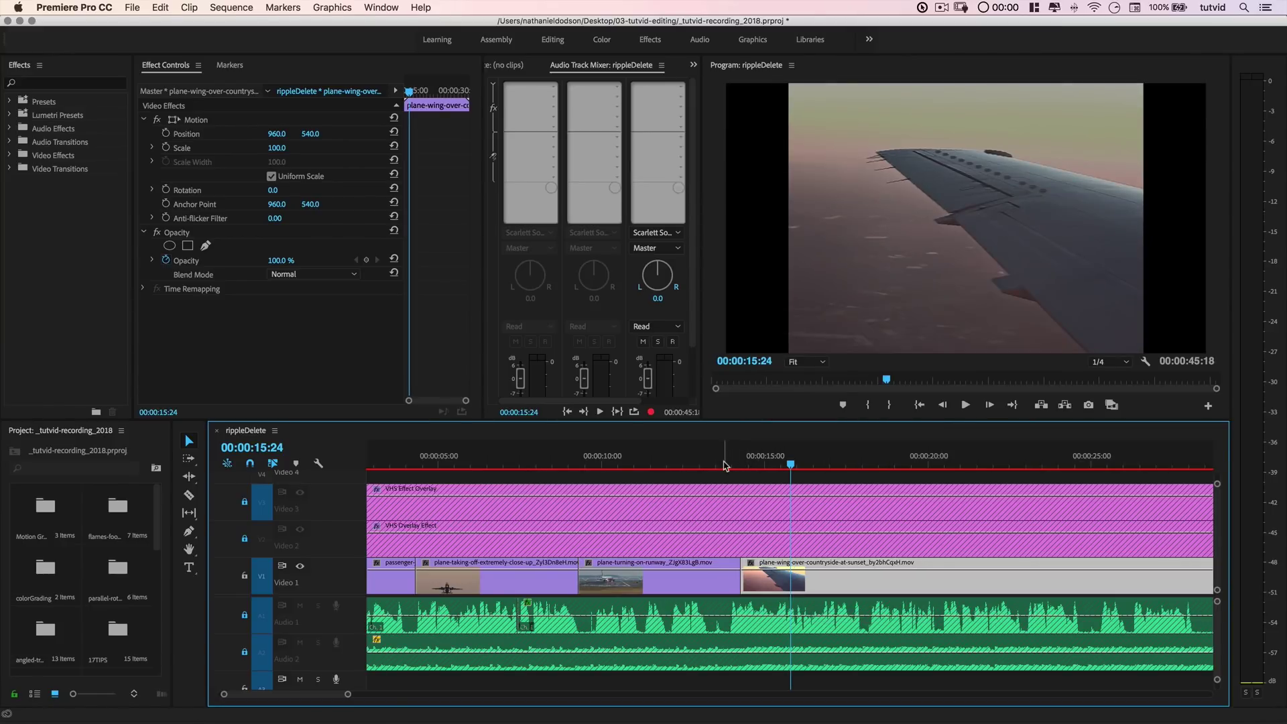
Roll the cut before the plane-wing-over-countryside clip about 4 frames earlier and play that section from 00:00:13:21
{"action": "left_click", "coordinate": [723, 465]}
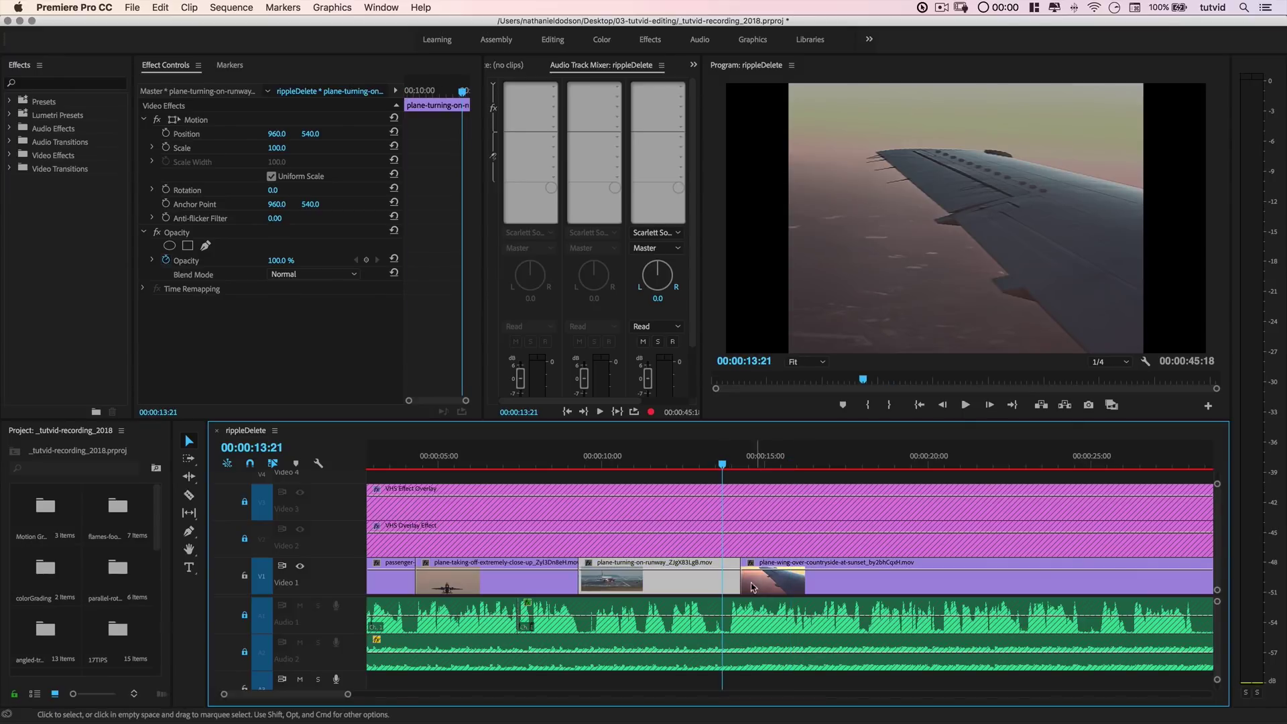
{"action": "left_click_drag", "start_coordinate": [740, 579], "coordinate": [736, 579]}
{"action": "key", "text": "space"}
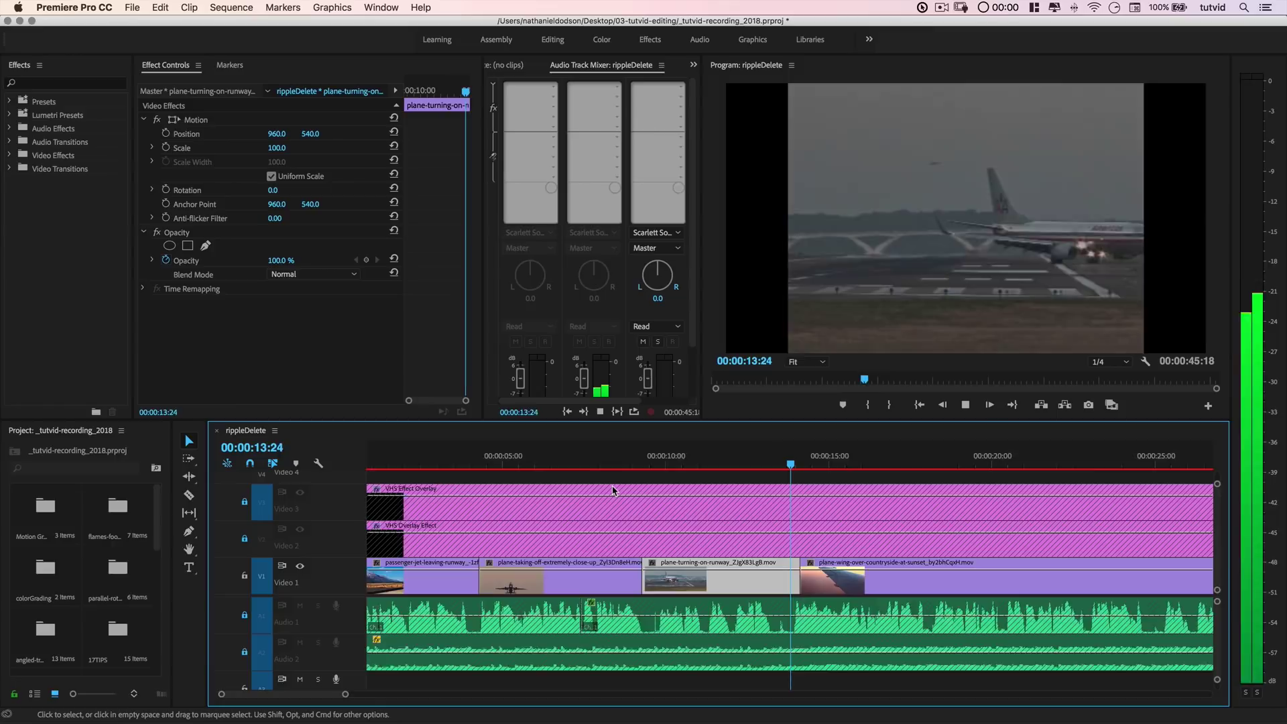
{"action": "key", "text": "space"}
Roll the cut before the plane-wing-over-countryside clip about 5 frames later and replay the transition
{"action": "left_click_drag", "start_coordinate": [758, 582], "coordinate": [765, 582]}
{"action": "left_click_drag", "start_coordinate": [757, 464], "coordinate": [748, 465]}
{"action": "key", "text": "space"}
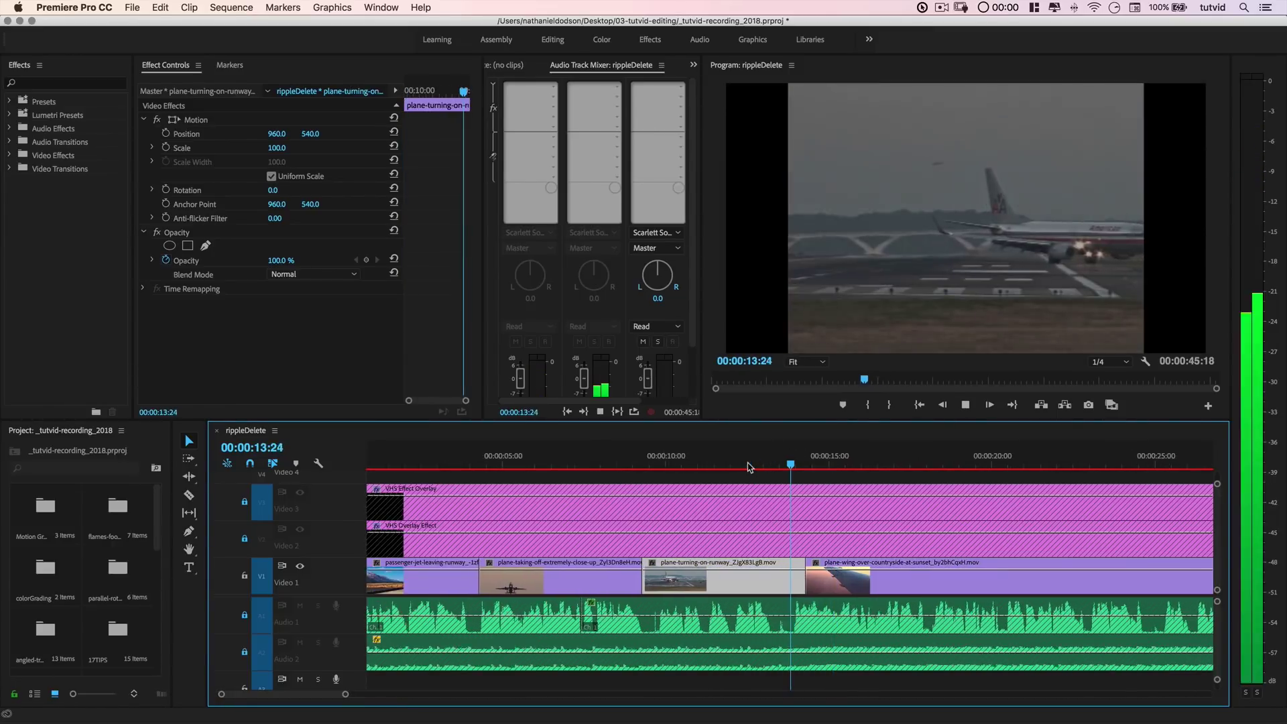
Ripple trim the end of the plane-wing-over-countryside-at-sunset clip to 00:00:21:03
{"action": "left_click", "coordinate": [937, 589]}
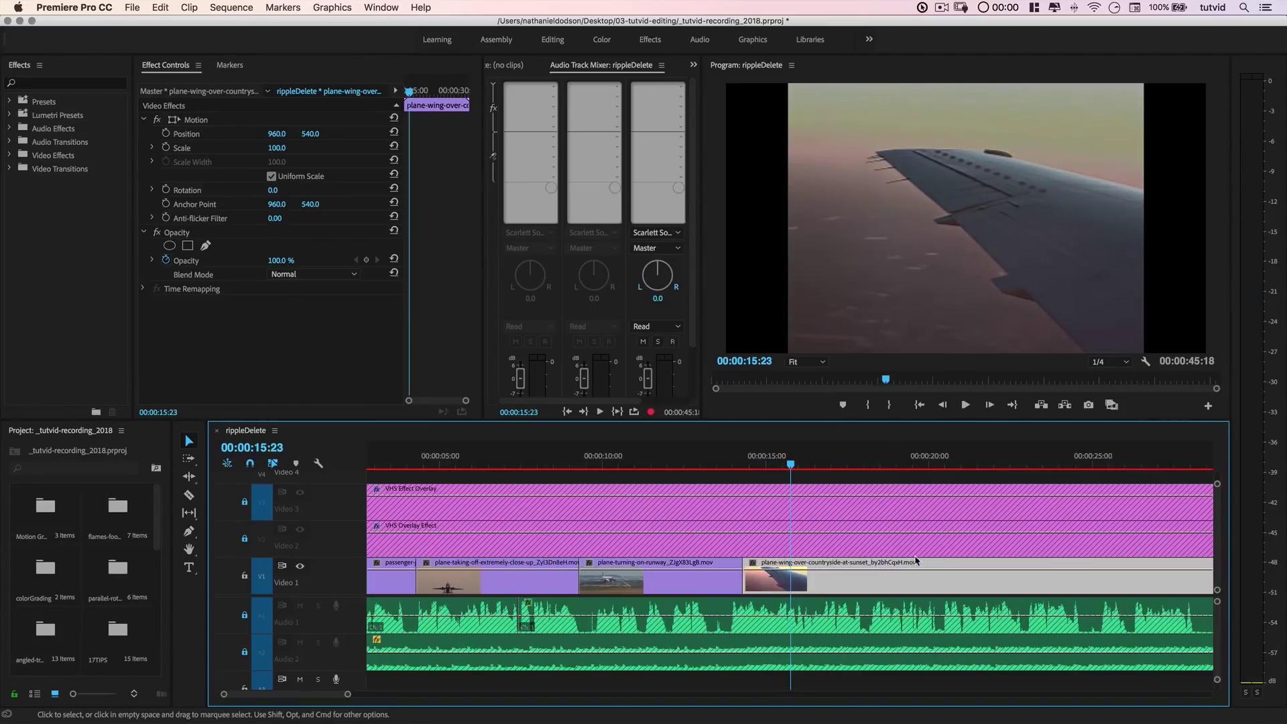
{"action": "key", "text": "minus"}
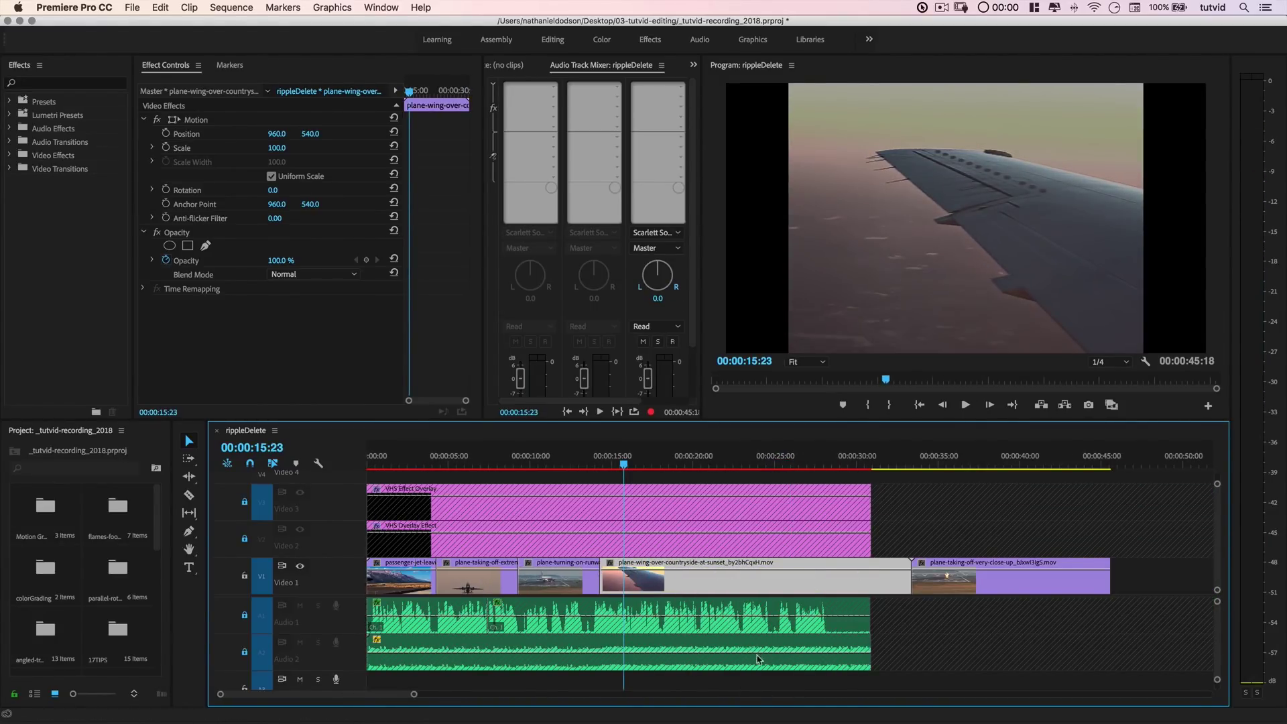
{"action": "left_click_drag", "start_coordinate": [623, 464], "coordinate": [717, 481]}
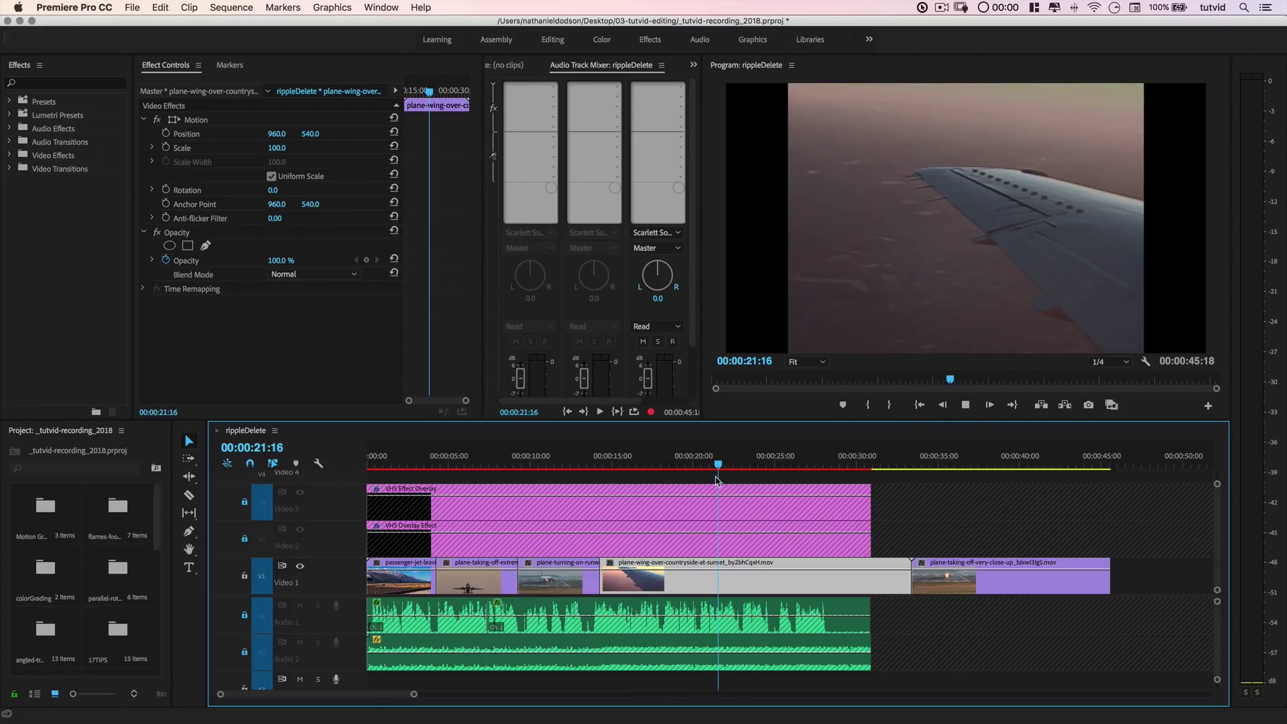
{"action": "left_click_drag", "start_coordinate": [746, 466], "coordinate": [712, 477]}
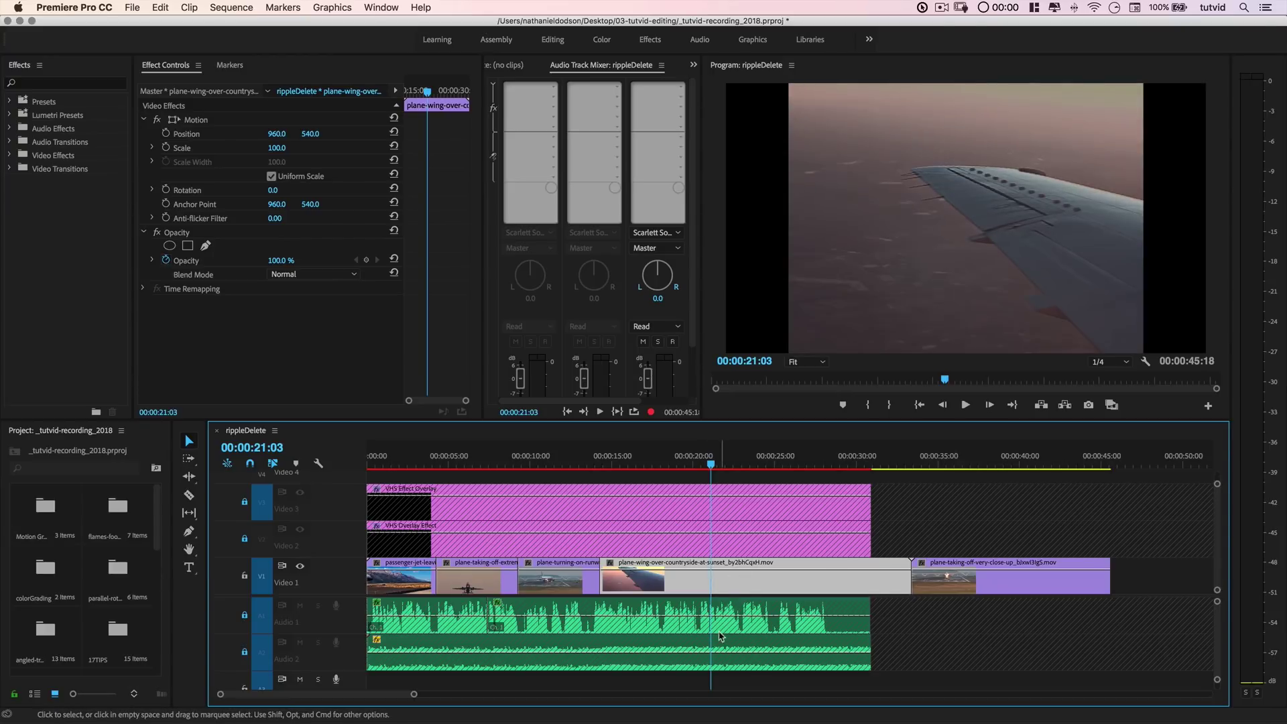
{"action": "key", "text": "w"}
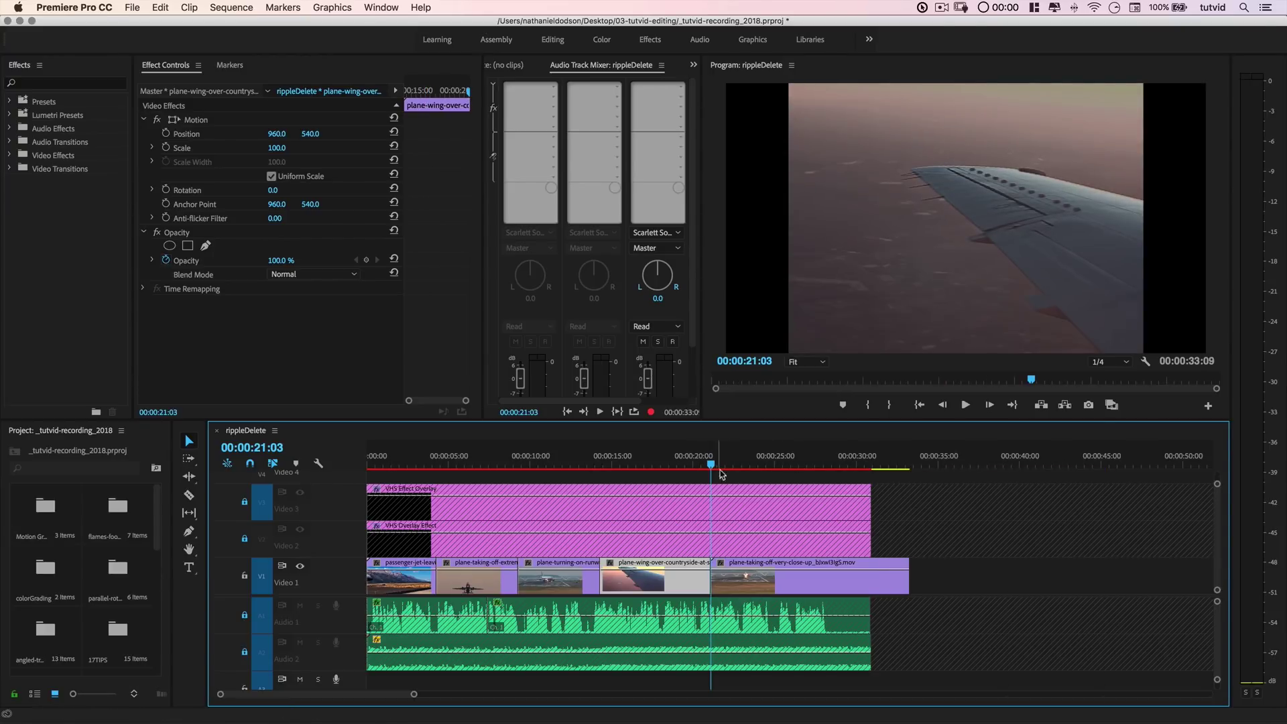
Play from 00:00:18:22 across the cut into the plane-taking-off-very-close-up clip to check its timing
{"action": "left_click", "coordinate": [741, 467]}
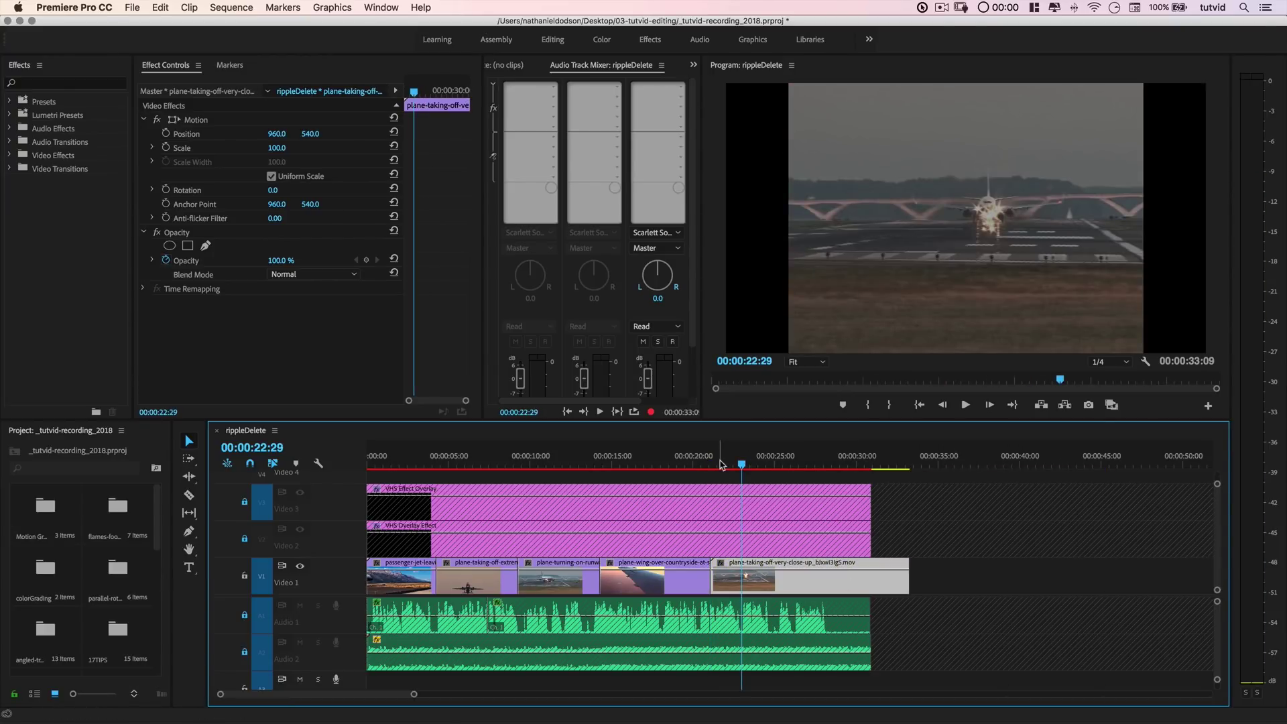
{"action": "left_click", "coordinate": [673, 463]}
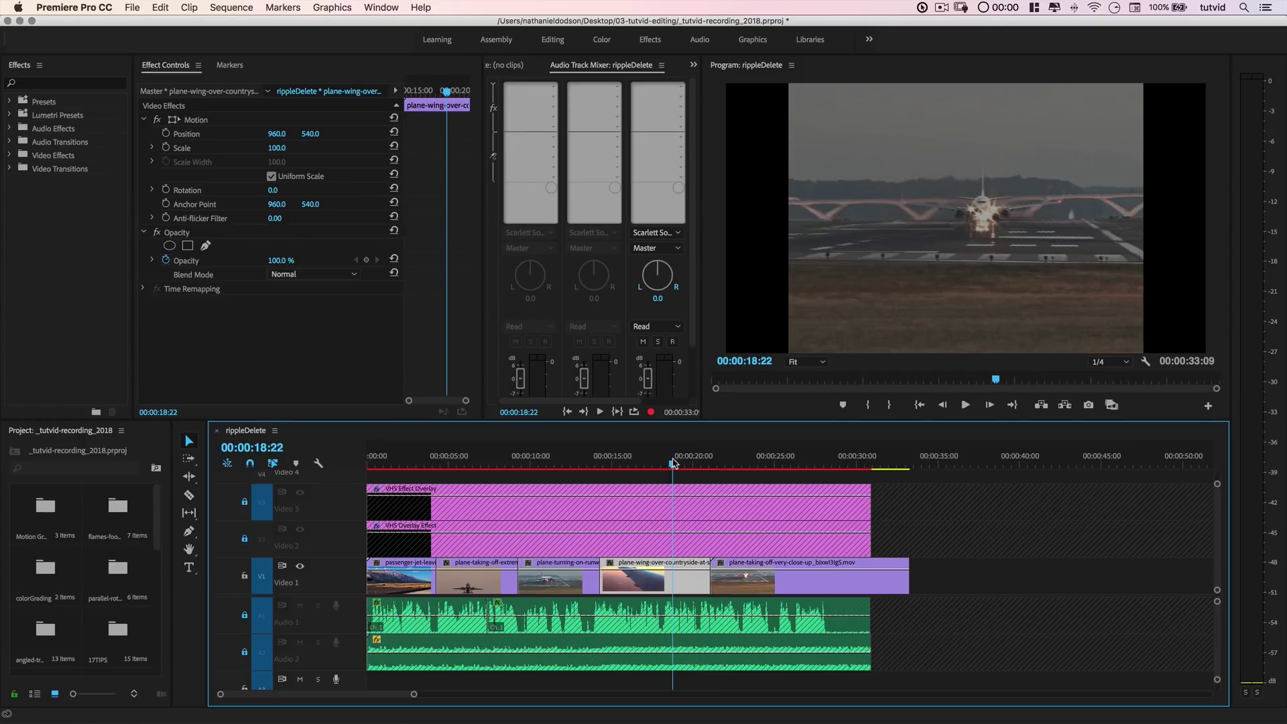
{"action": "key", "text": "space"}
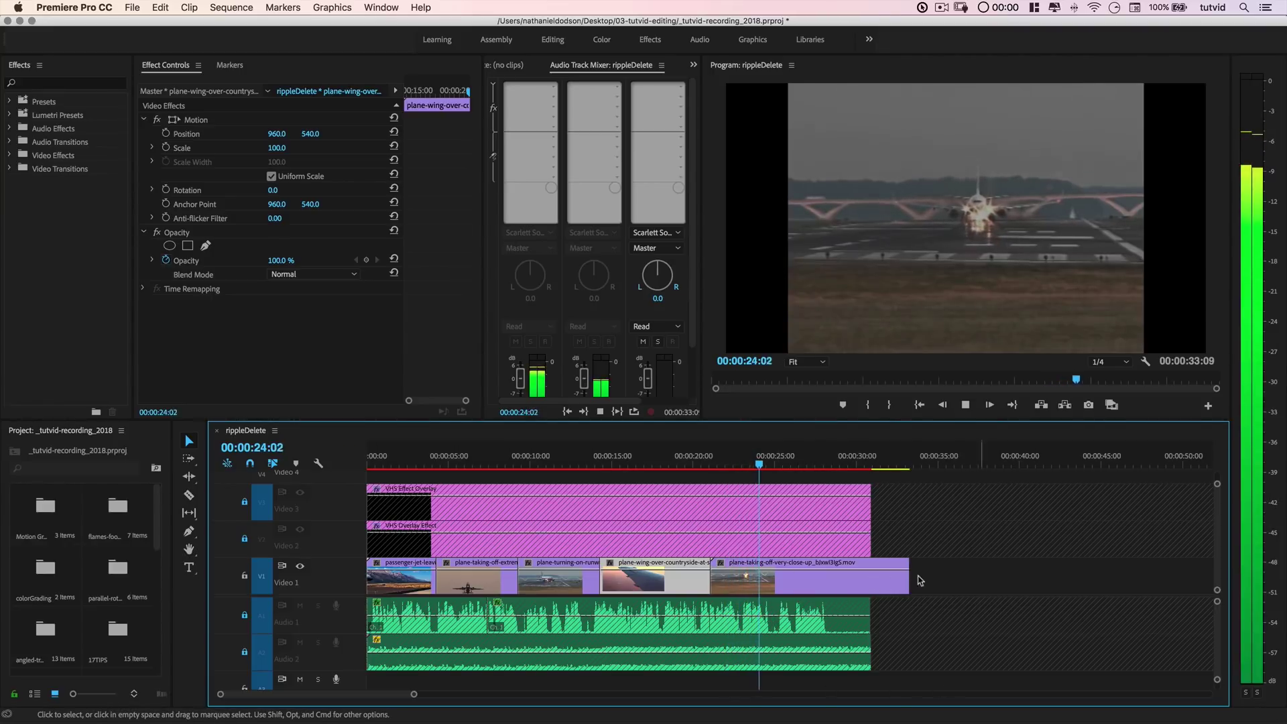
Ripple trim the start of the plane-taking-off-very-close-up clip to the frame at 00:00:22:26
{"action": "key", "text": "space"}
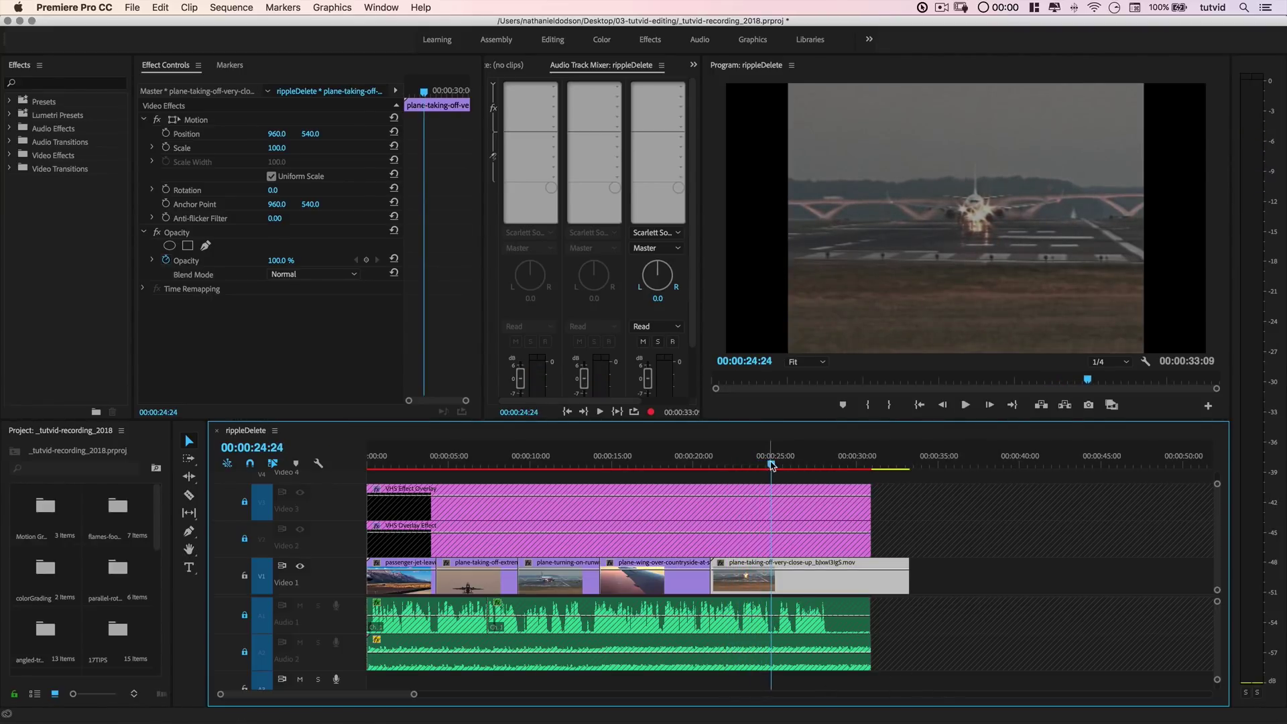
{"action": "left_click_drag", "start_coordinate": [772, 462], "coordinate": [808, 479]}
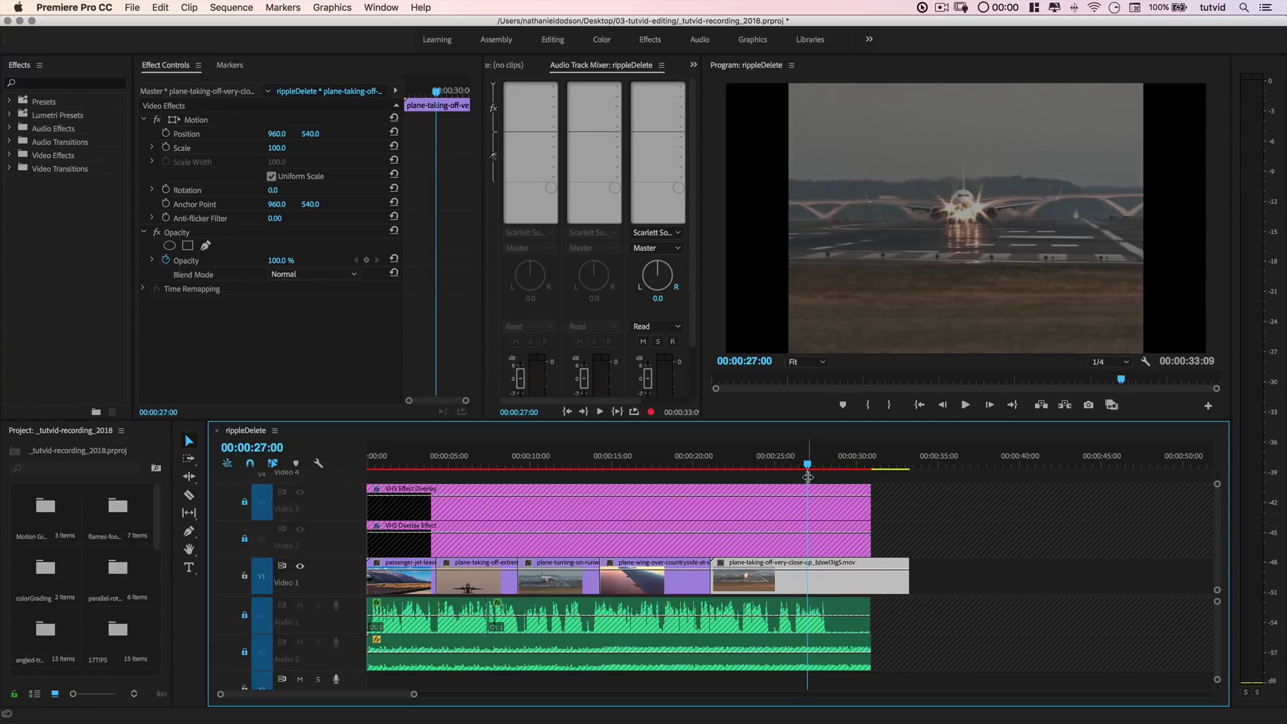
{"action": "left_click_drag", "start_coordinate": [808, 468], "coordinate": [865, 480]}
{"action": "left_click_drag", "start_coordinate": [731, 466], "coordinate": [740, 468]}
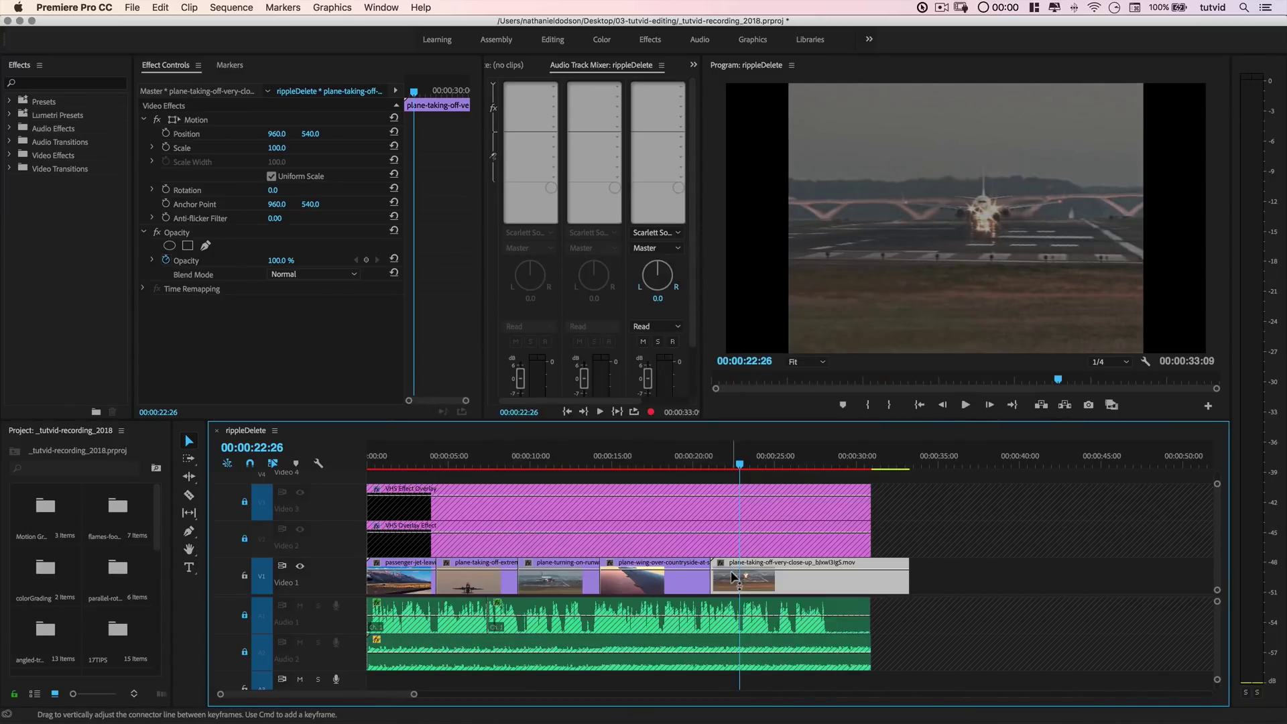
{"action": "key", "text": "q"}
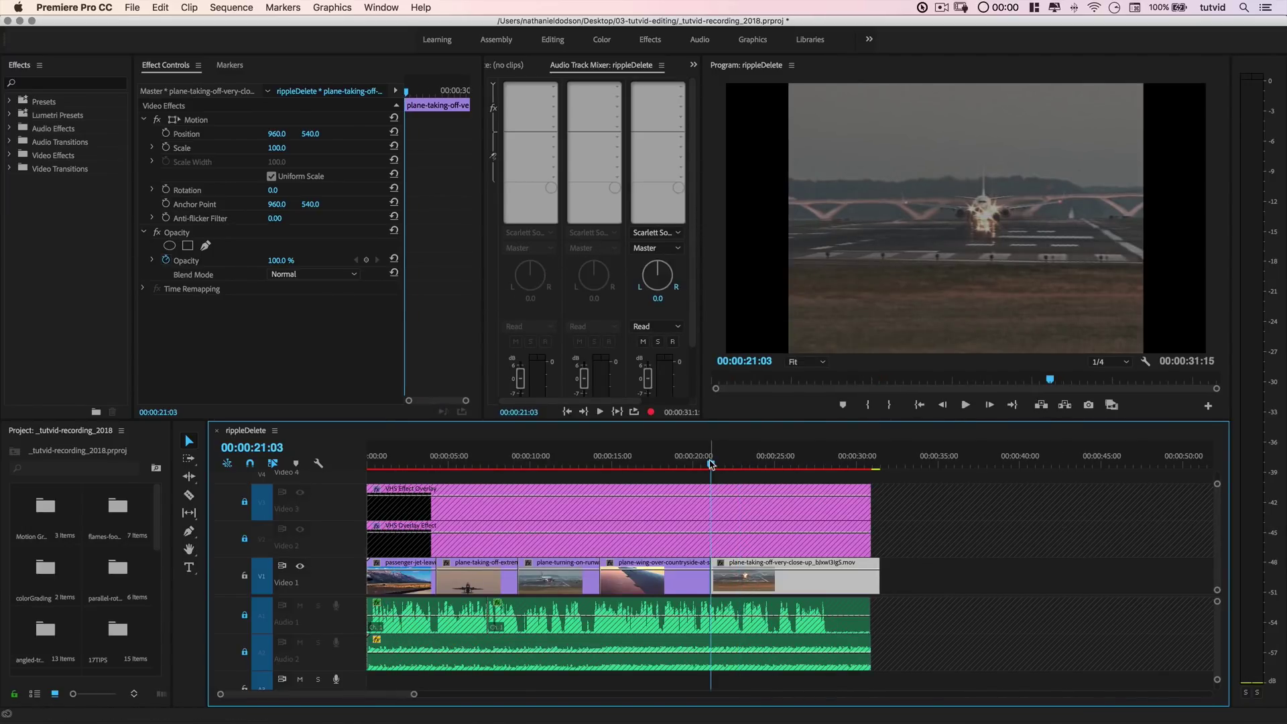
Replay the trimmed cut into the plane-taking-off-very-close-up clip, stopping at 00:00:28:07
{"action": "left_click_drag", "start_coordinate": [711, 463], "coordinate": [698, 464]}
{"action": "key", "text": "space"}
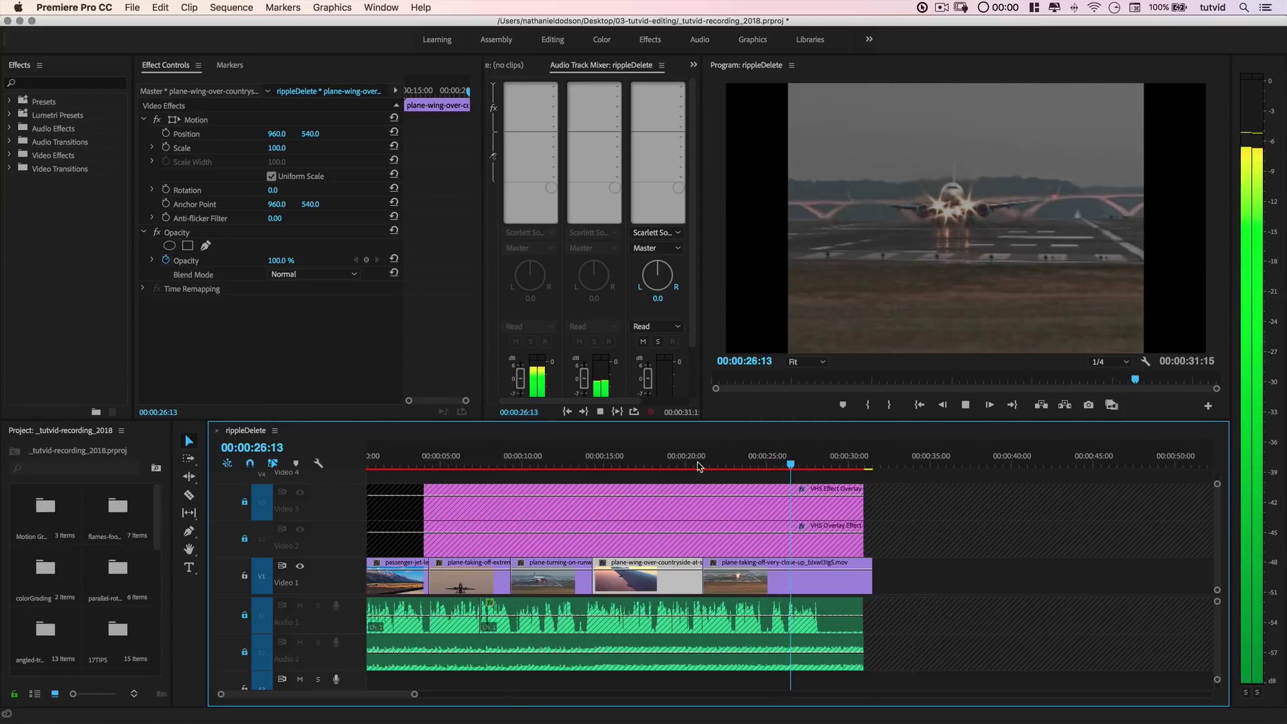
{"action": "key", "text": "space"}
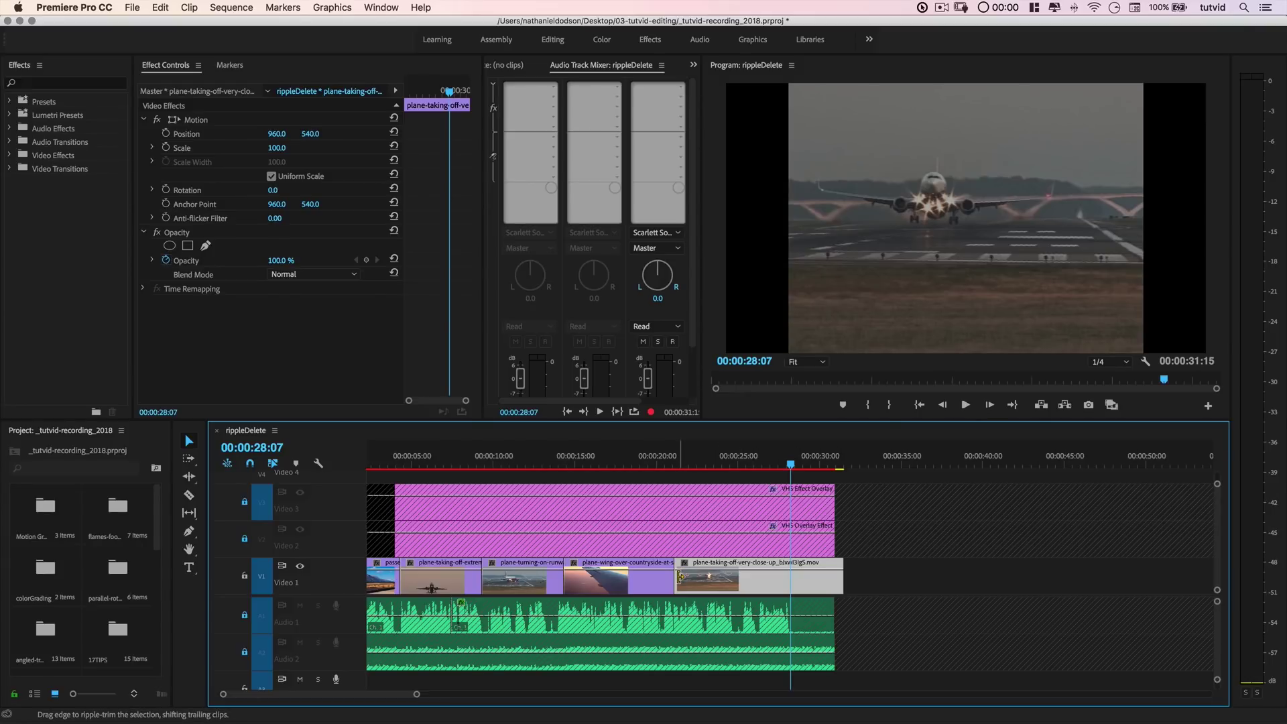
Ripple trim another 15 frames or so off the start of the plane-taking-off-very-close-up clip and play its ending from 00:00:26:29
{"action": "left_click_drag", "start_coordinate": [681, 577], "coordinate": [689, 577]}
{"action": "left_click", "coordinate": [675, 460]}
{"action": "left_click_drag", "start_coordinate": [677, 460], "coordinate": [770, 482]}
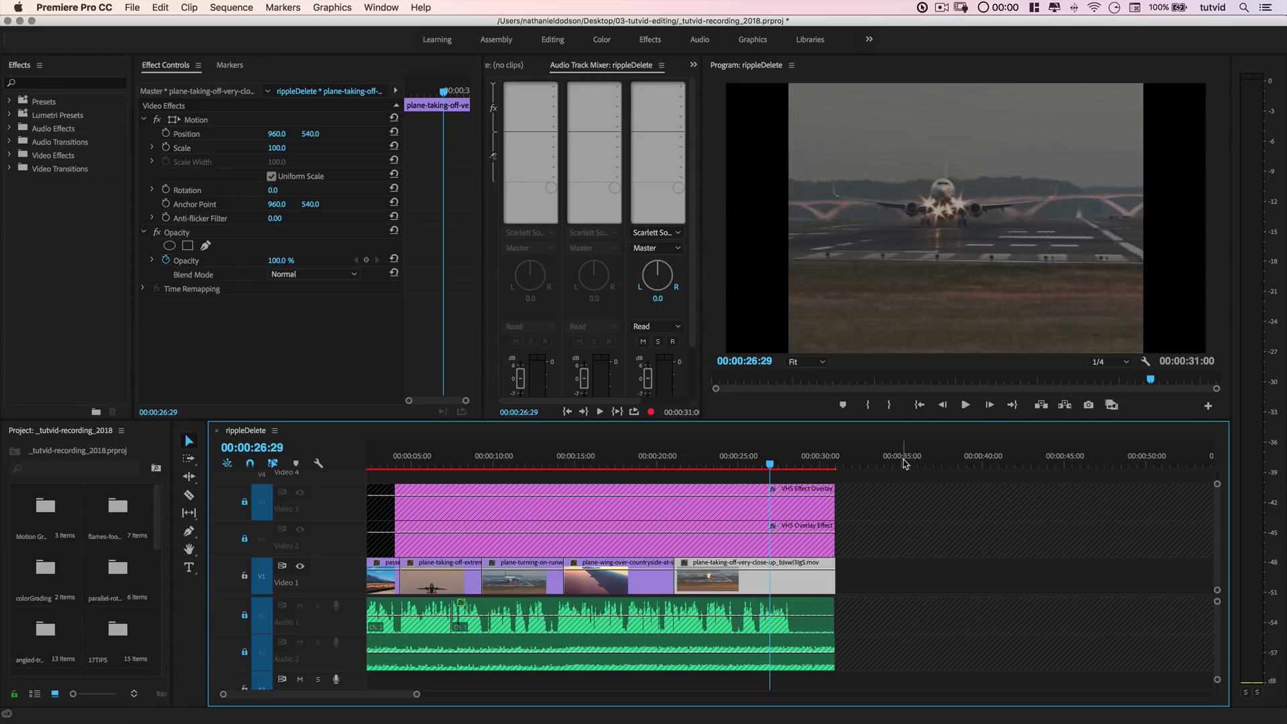
{"action": "key", "text": "space"}
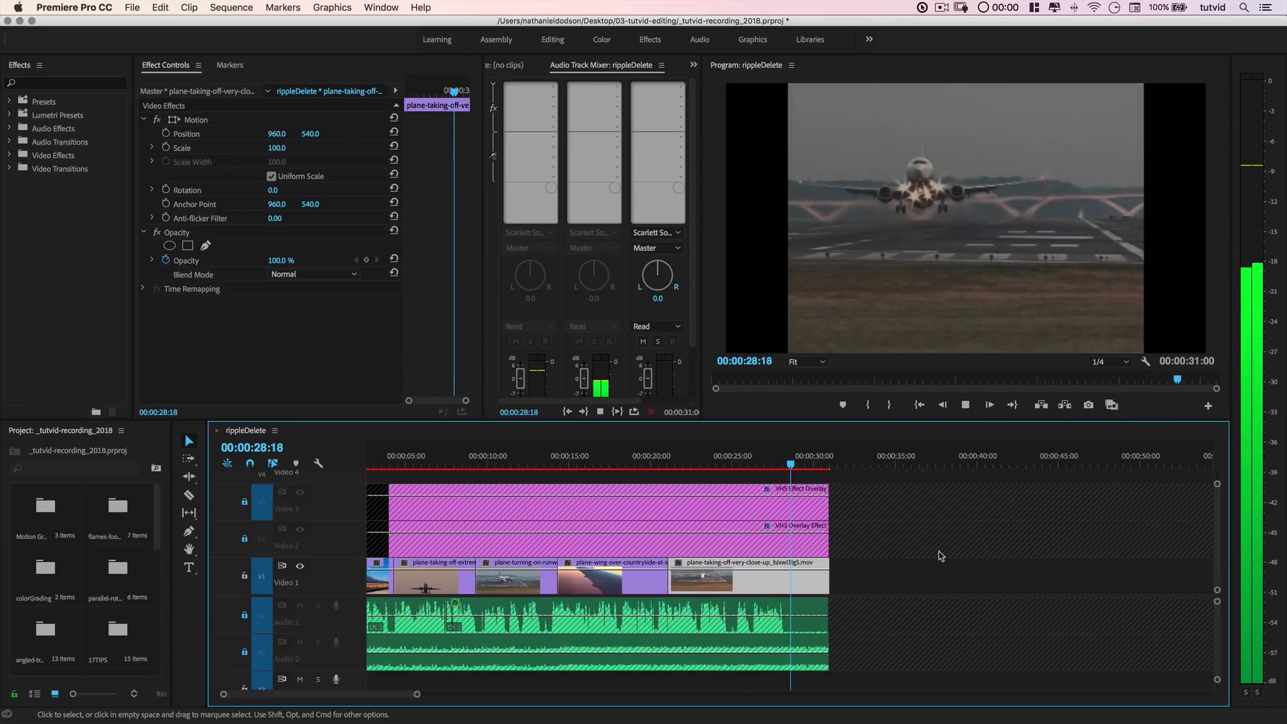
{"action": "key", "text": "space"}
Trim the end of the plane-taking-off-very-close-up clip to match the overlay clips' end and return the playhead to the sequence start
{"action": "key", "text": "minus"}
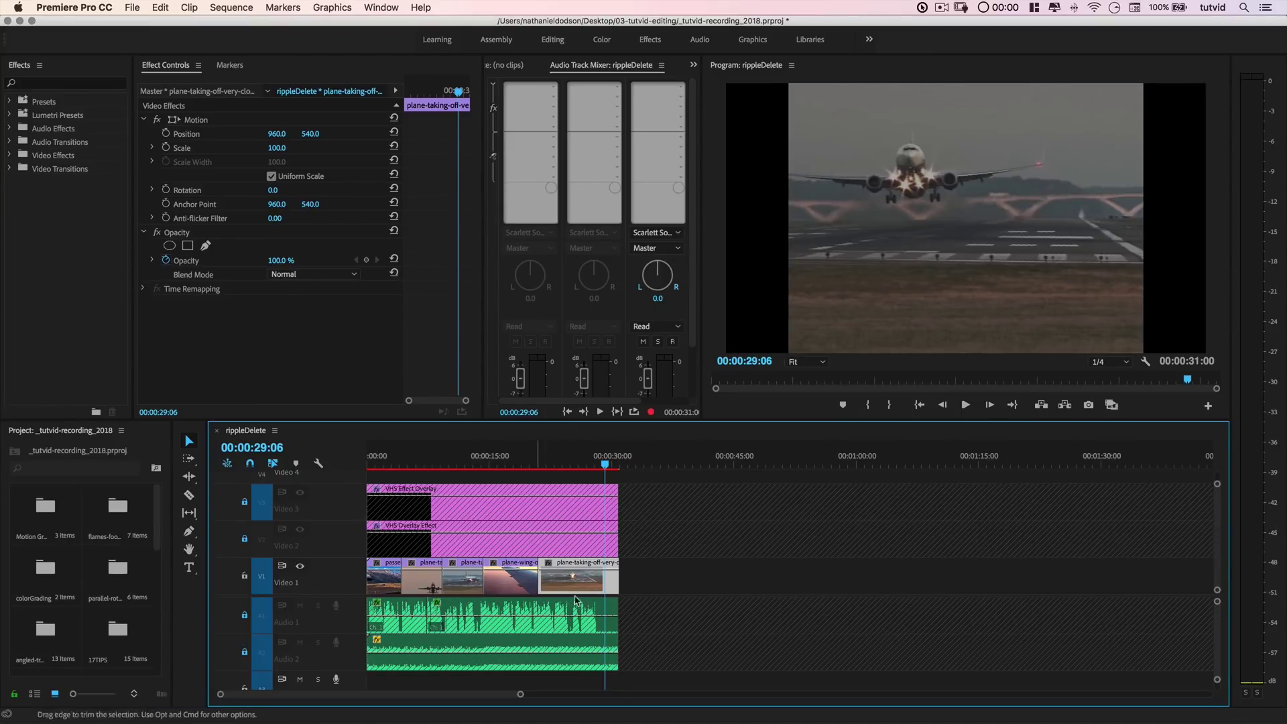
{"action": "left_click_drag", "start_coordinate": [621, 570], "coordinate": [620, 570]}
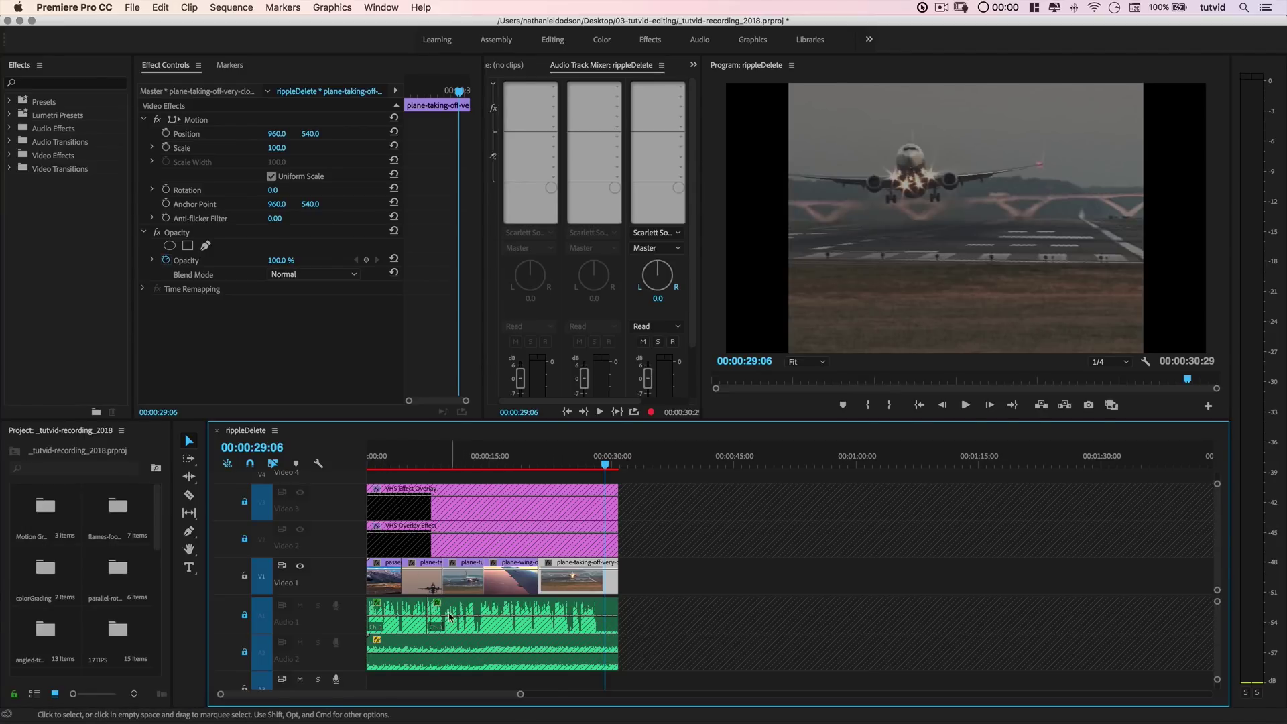
{"action": "left_click", "coordinate": [653, 579]}
{"action": "key", "text": "Home"}
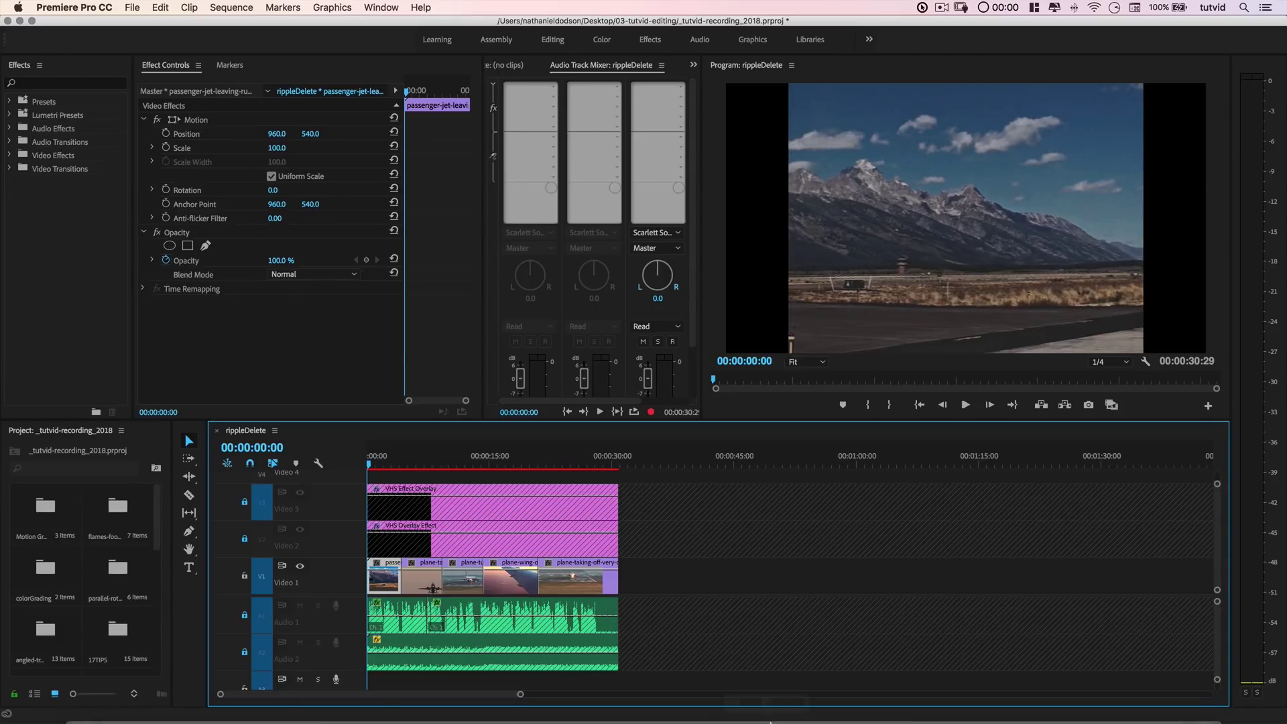
{"action": "mouse_move", "coordinate": [769, 721]}
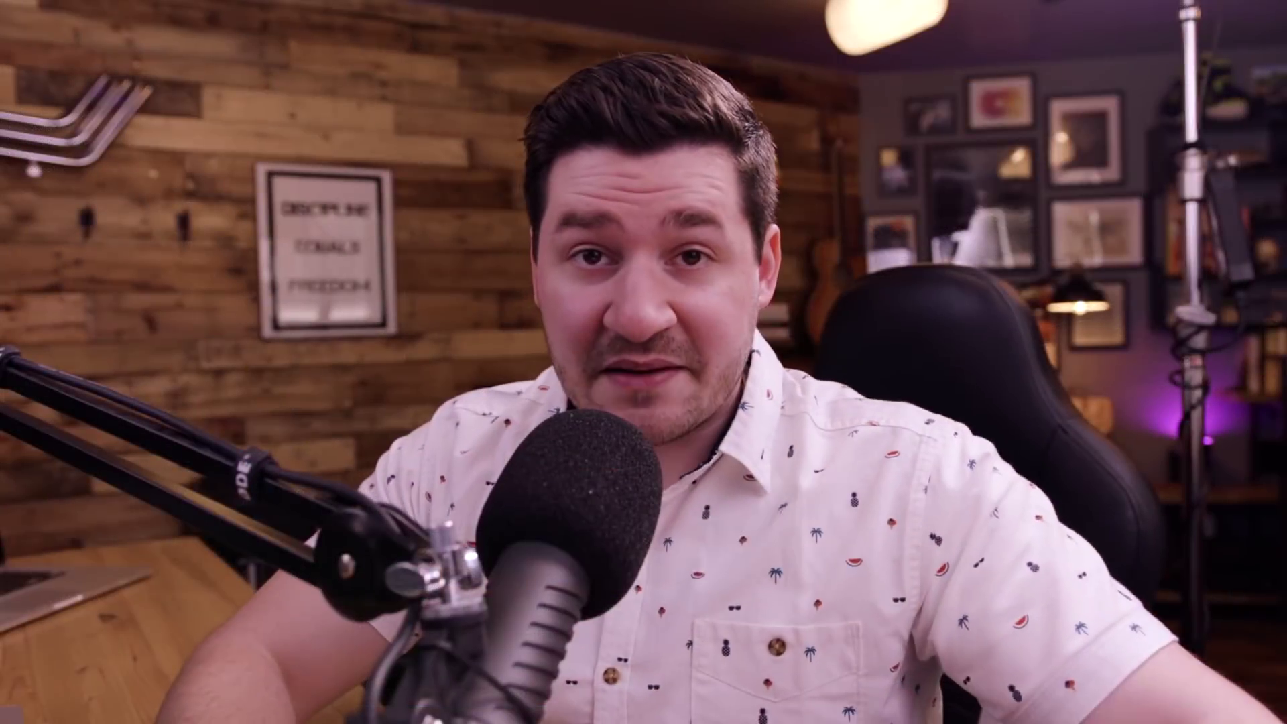